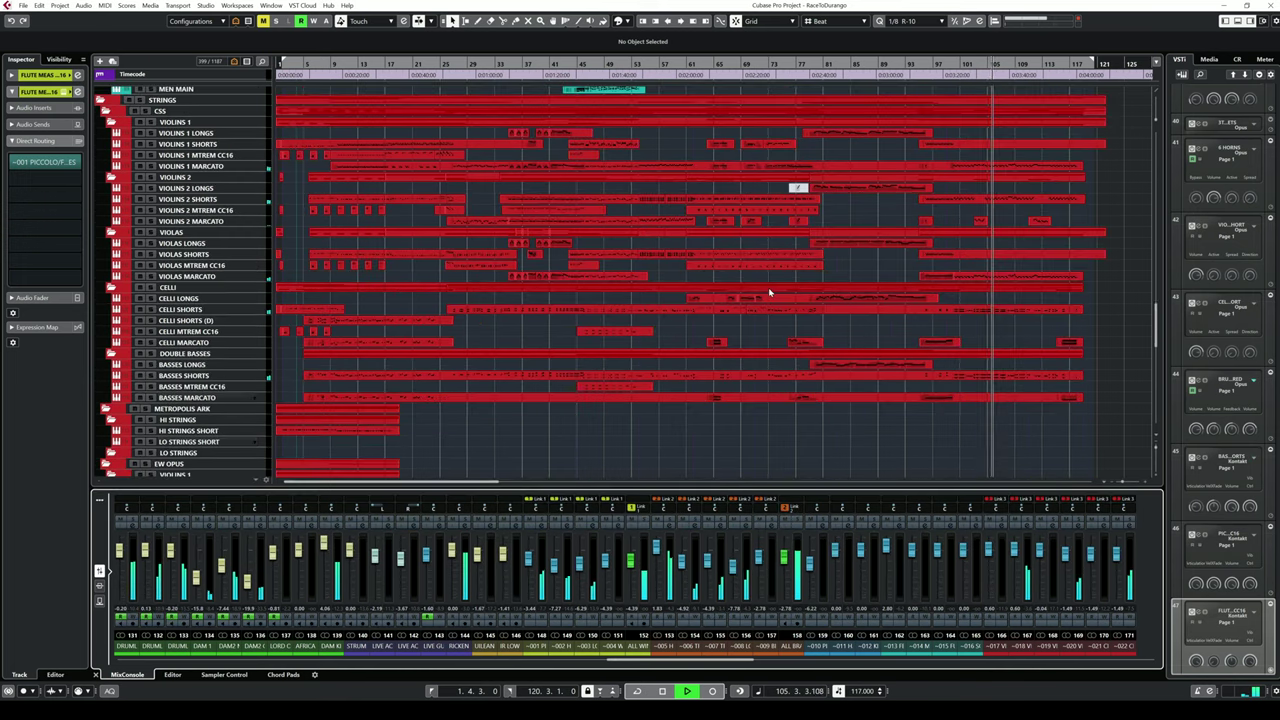
Step: Scroll through the track list during playback and move the playhead back to bar 53
{"action": "scroll", "coordinate": [768, 287], "scroll_direction": "up", "scroll_amount": 3}
{"action": "scroll", "coordinate": [800, 260], "scroll_direction": "down", "scroll_amount": 15}
{"action": "scroll", "coordinate": [812, 240], "scroll_direction": "up", "scroll_amount": 3}
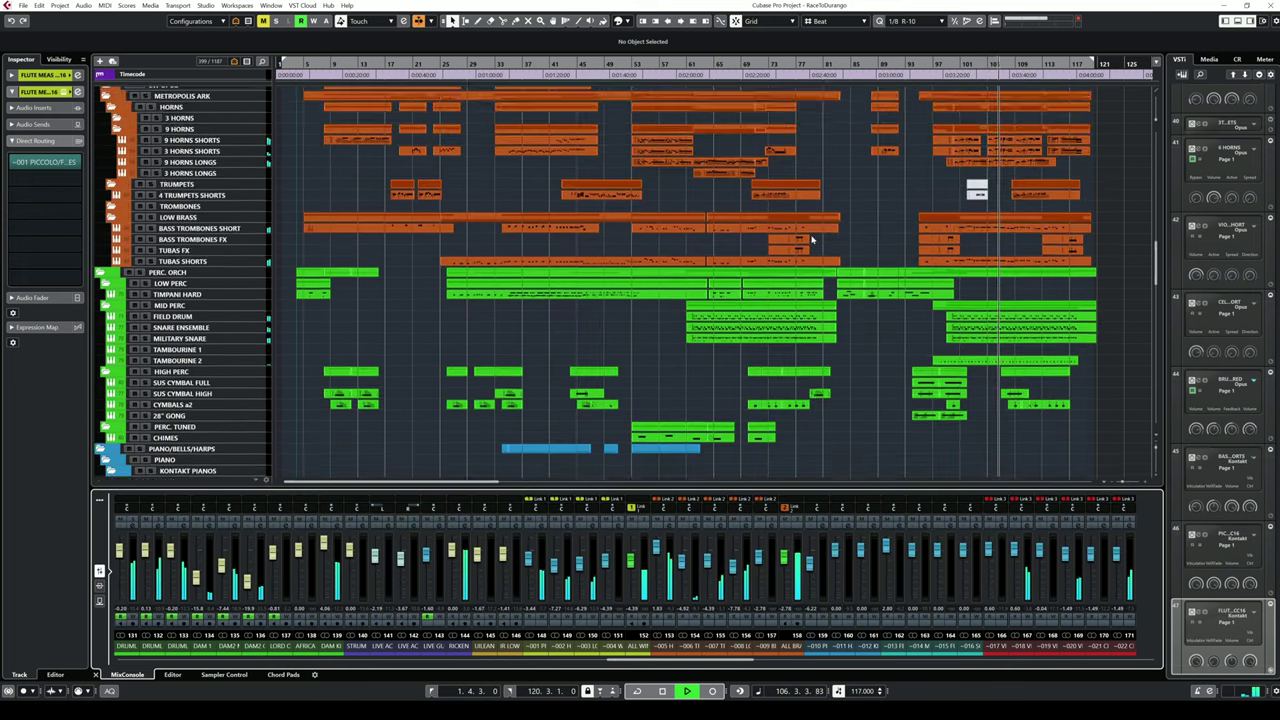
{"action": "scroll", "coordinate": [812, 240], "scroll_direction": "up", "scroll_amount": 15}
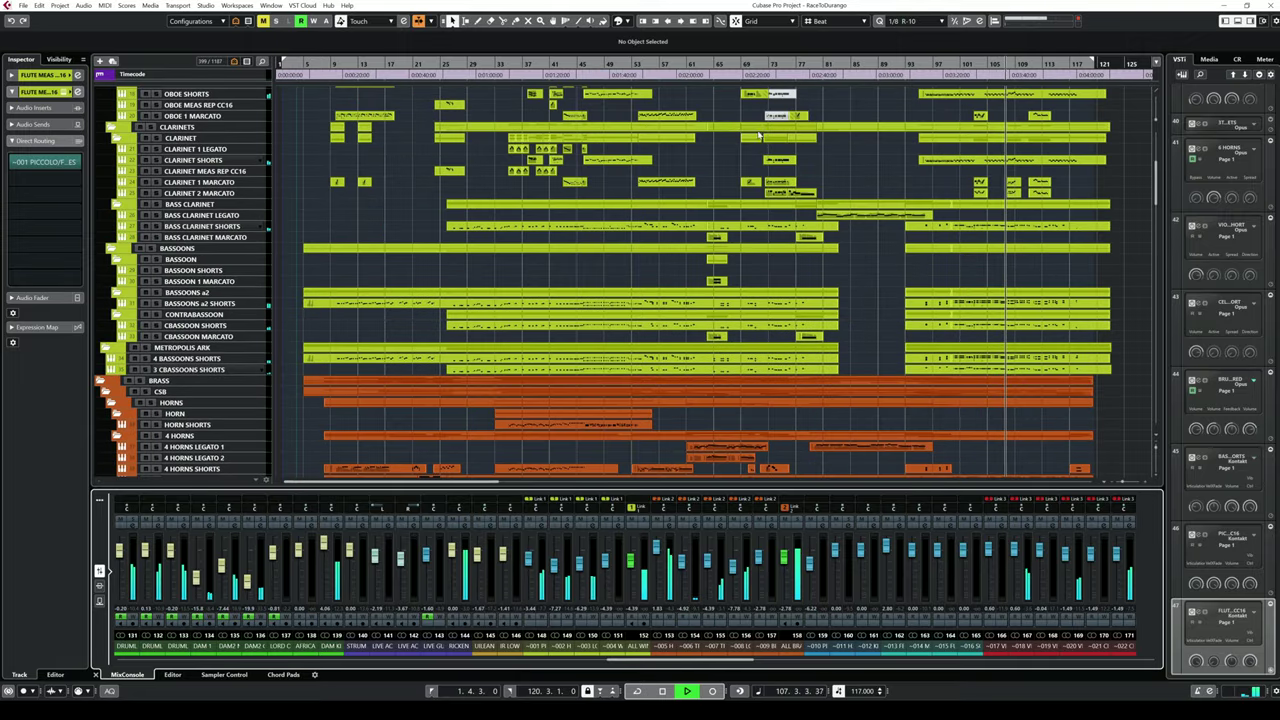
{"action": "left_click", "coordinate": [634, 75]}
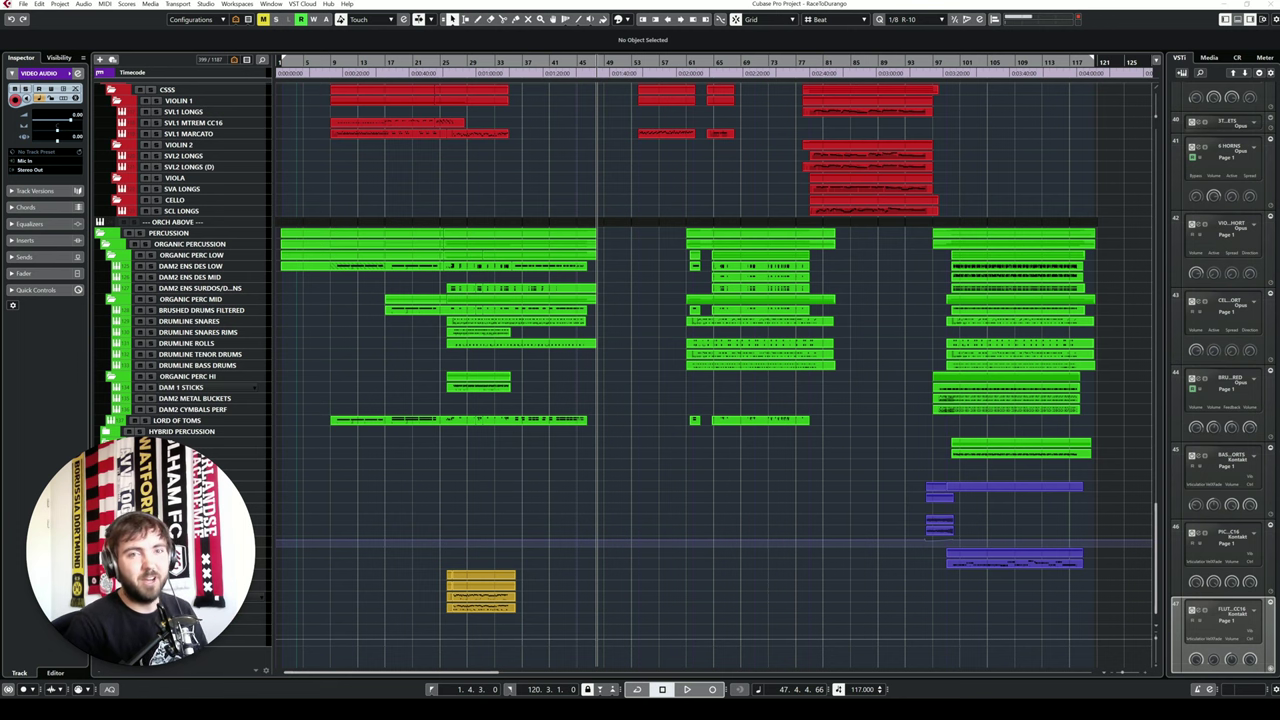
Step: Select and deselect the horn marcato parts, then play briefly from around bar 10
{"action": "scroll", "coordinate": [448, 331], "scroll_direction": "down", "scroll_amount": 10}
{"action": "left_click", "coordinate": [408, 291]}
{"action": "scroll", "coordinate": [423, 286], "scroll_direction": "up", "scroll_amount": 5}
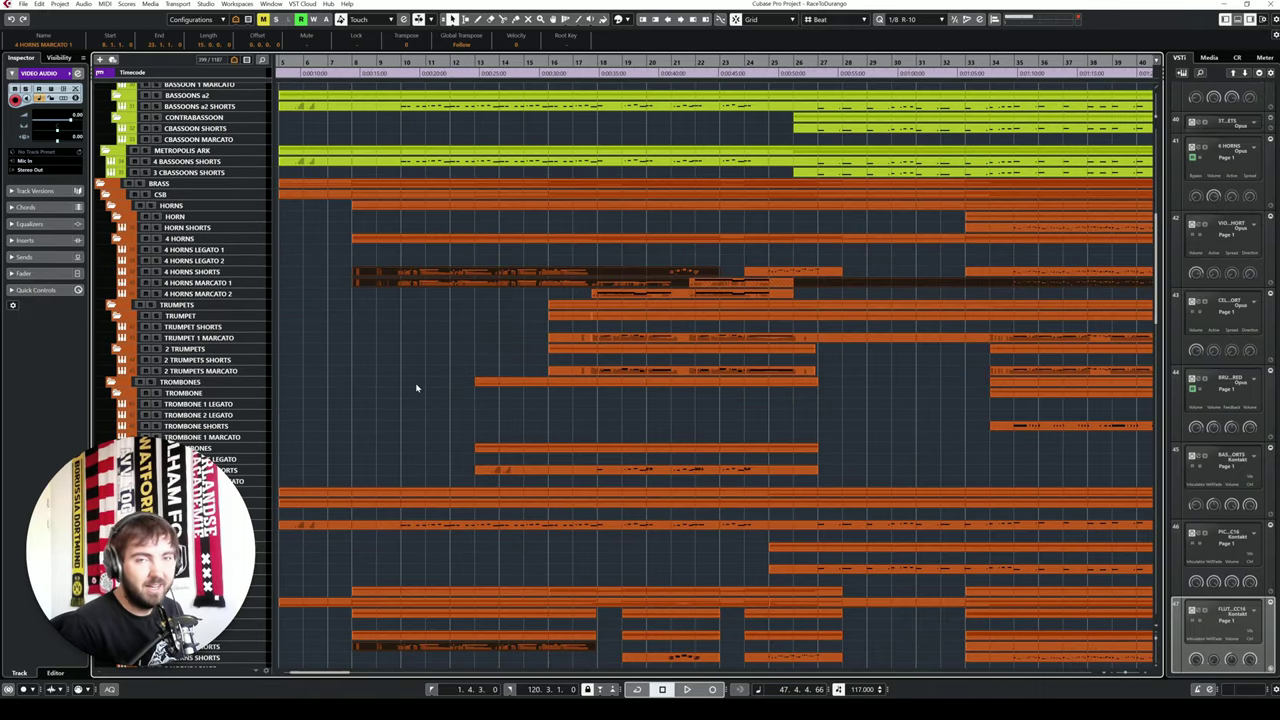
{"action": "left_click", "coordinate": [420, 335]}
{"action": "key", "text": "space"}
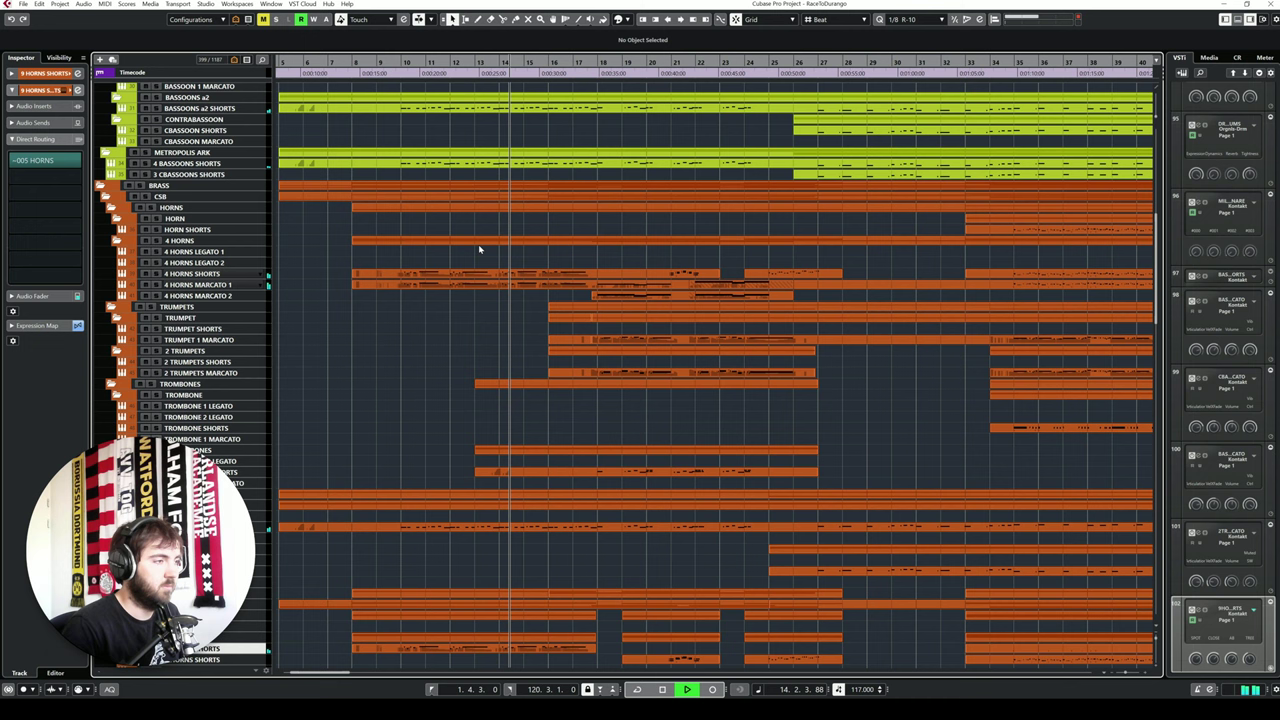
{"action": "key", "text": "space"}
Step: Select the 4 HORNS MARCATO parts around bars 92–126 and play them from bar 100
{"action": "scroll", "coordinate": [488, 270], "scroll_direction": "right", "scroll_amount": 5}
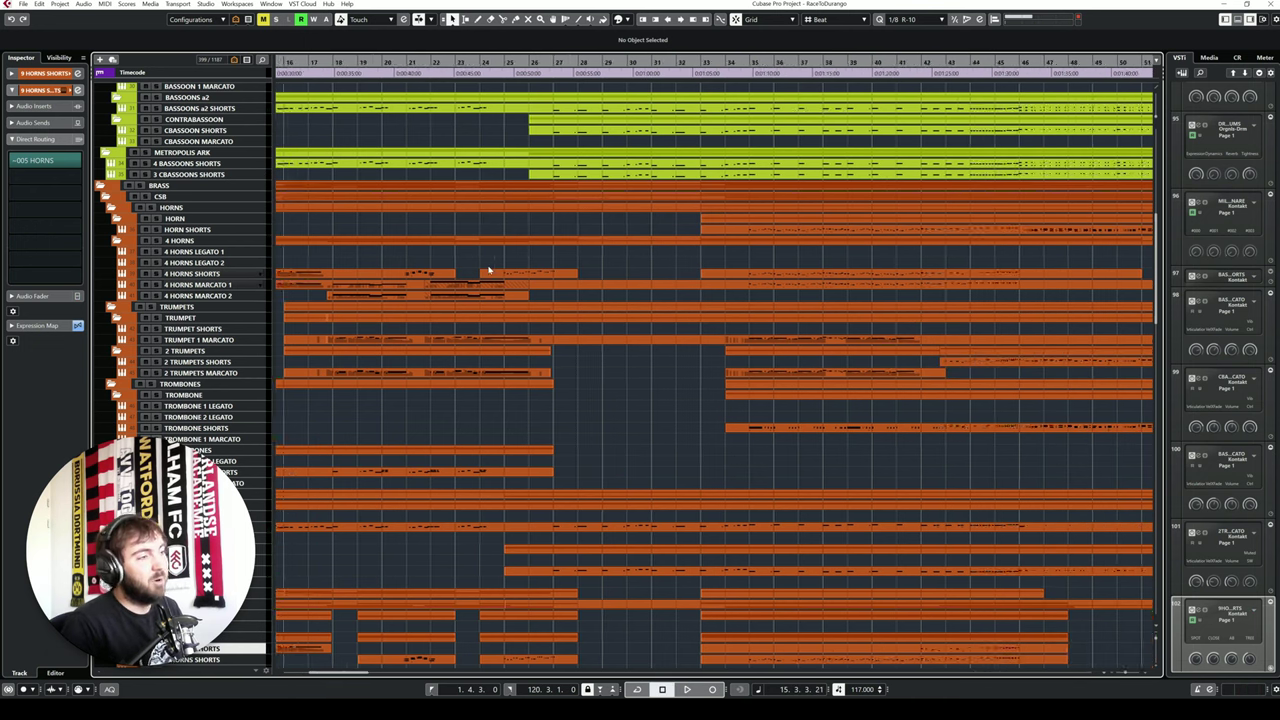
{"action": "scroll", "coordinate": [488, 270], "scroll_direction": "right", "scroll_amount": 20}
{"action": "left_click", "coordinate": [540, 290]}
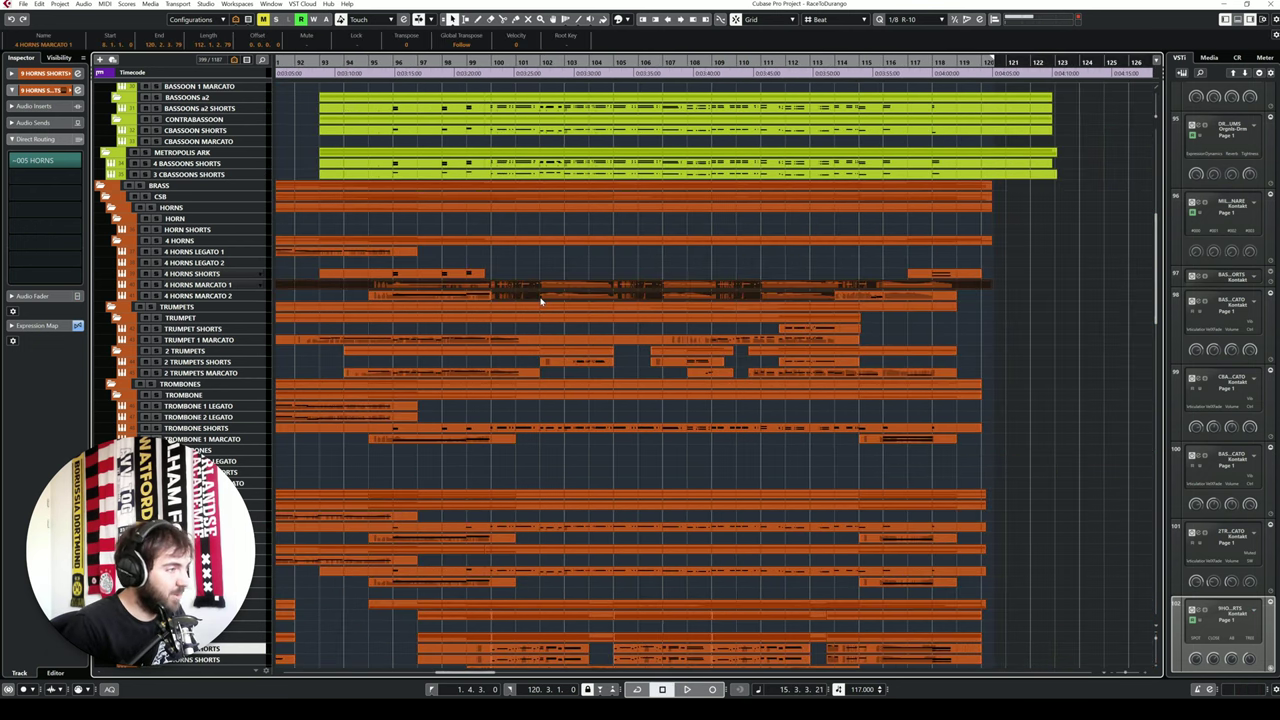
{"action": "scroll", "coordinate": [563, 423], "scroll_direction": "down", "scroll_amount": 5}
{"action": "left_click", "coordinate": [549, 545], "text": "shift"}
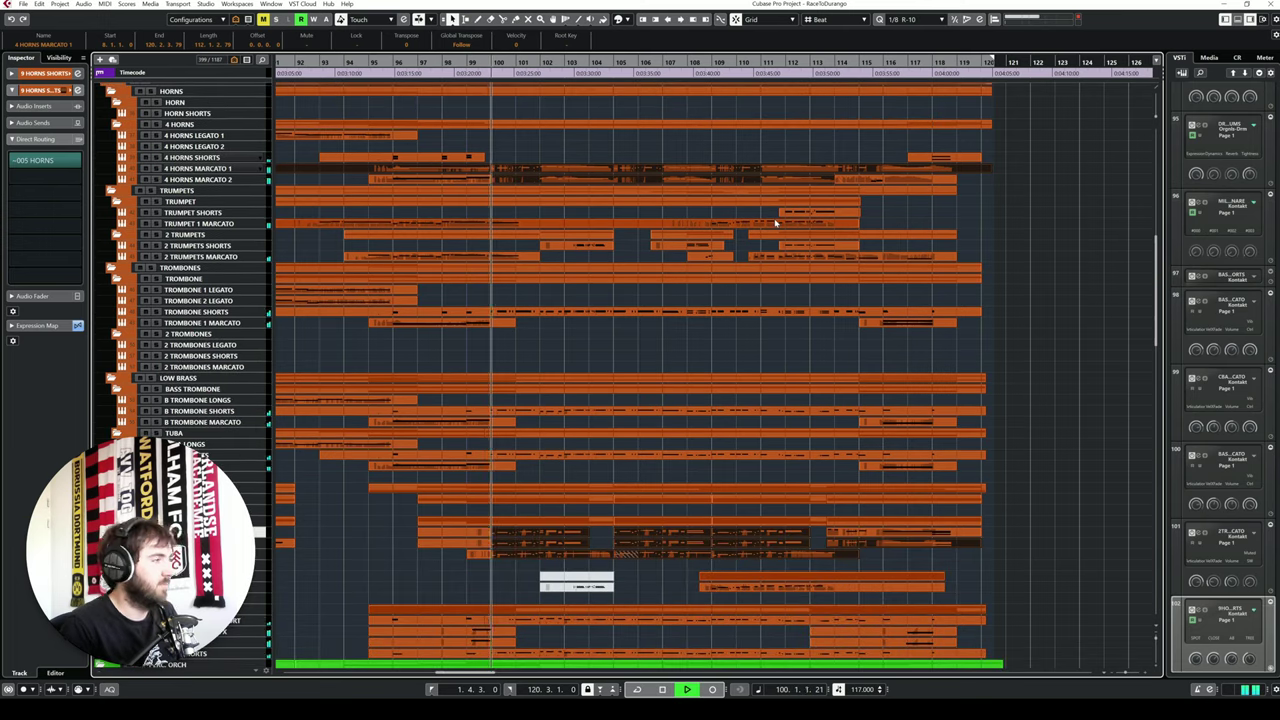
{"action": "key", "text": "space"}
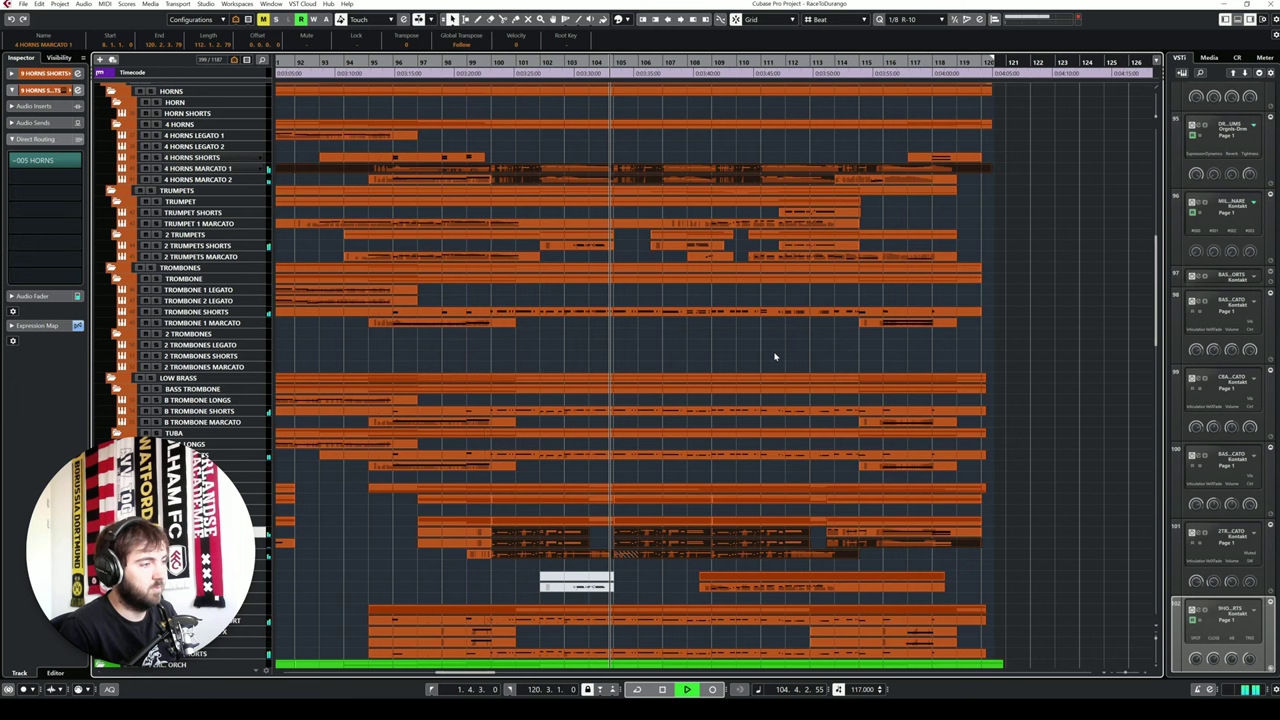
{"action": "scroll", "coordinate": [1138, 282], "scroll_direction": "up", "scroll_amount": 1}
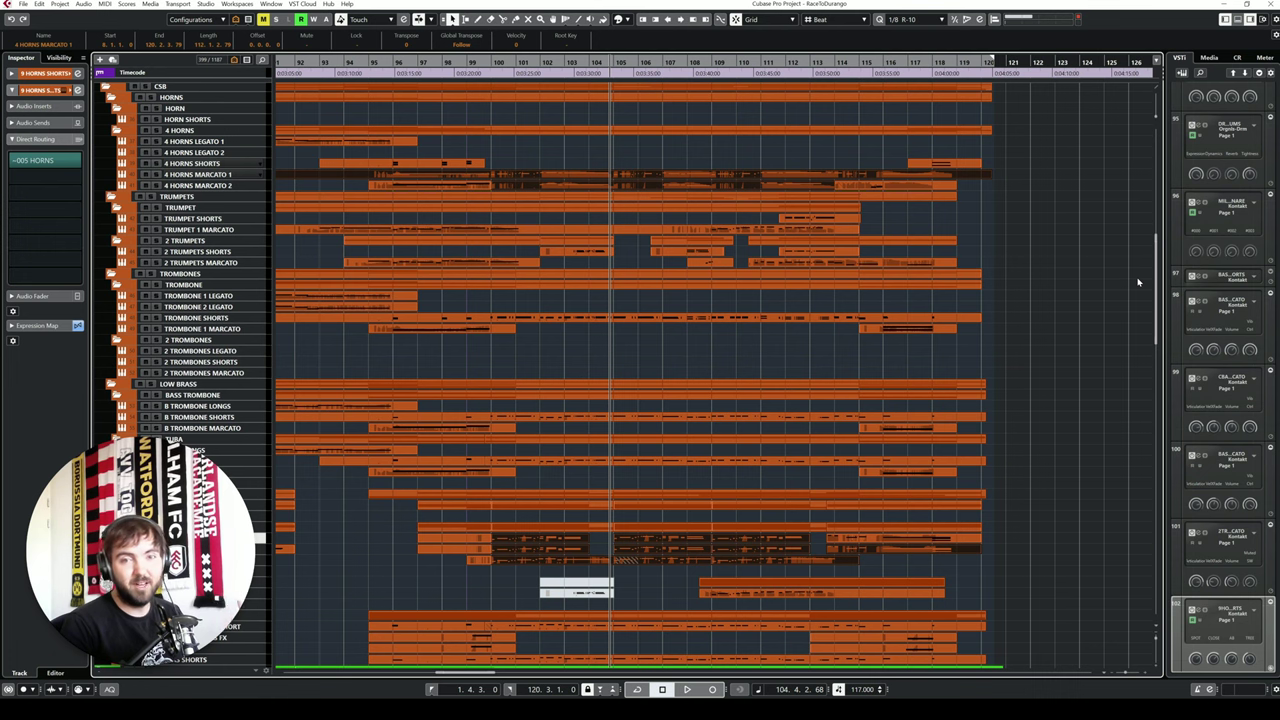
{"action": "scroll", "coordinate": [405, 331], "scroll_direction": "down", "scroll_amount": 15}
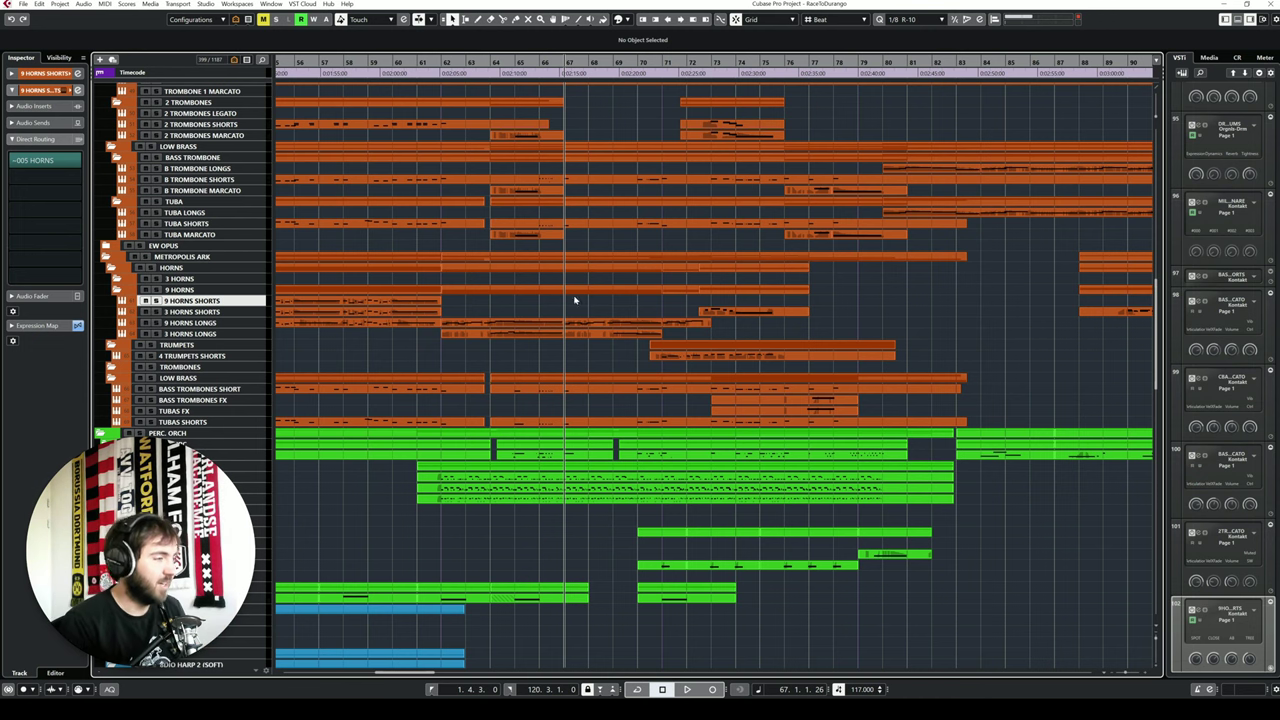
Step: Select the DRUMLINE snare drums track, then play and stop the percussion from bar 61
{"action": "scroll", "coordinate": [574, 300], "scroll_direction": "down", "scroll_amount": 20}
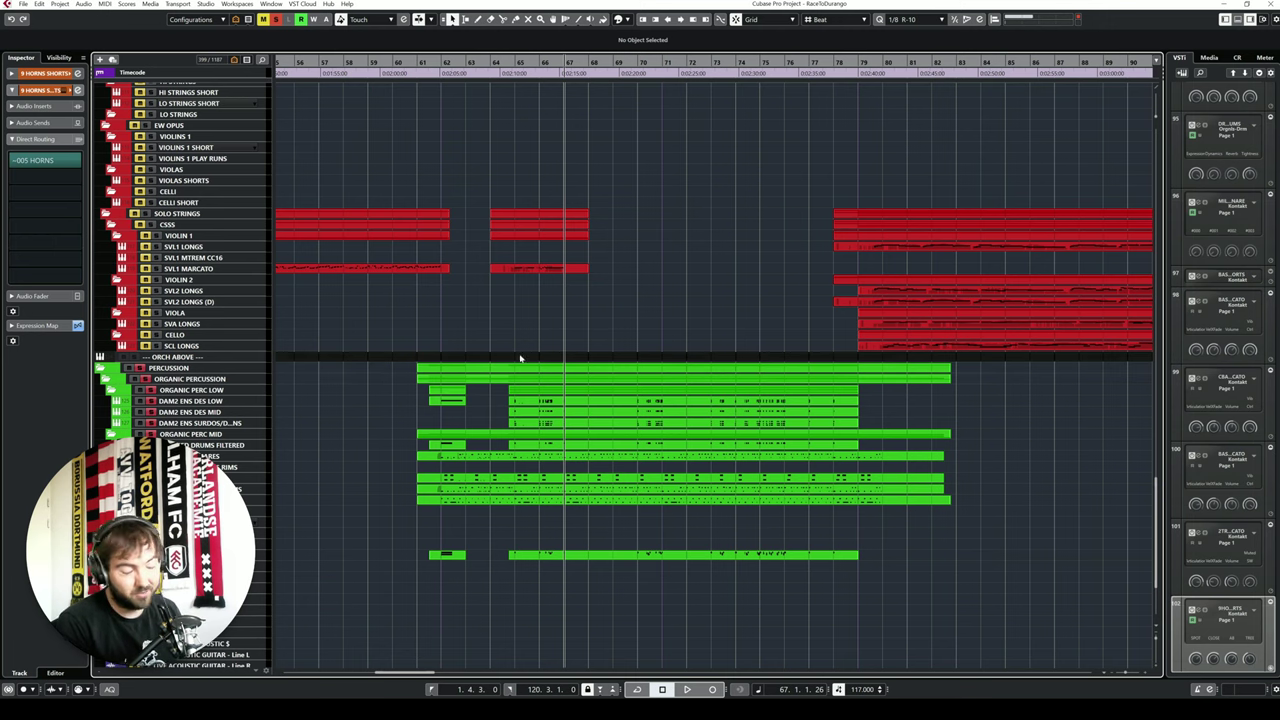
{"action": "left_click", "coordinate": [255, 489]}
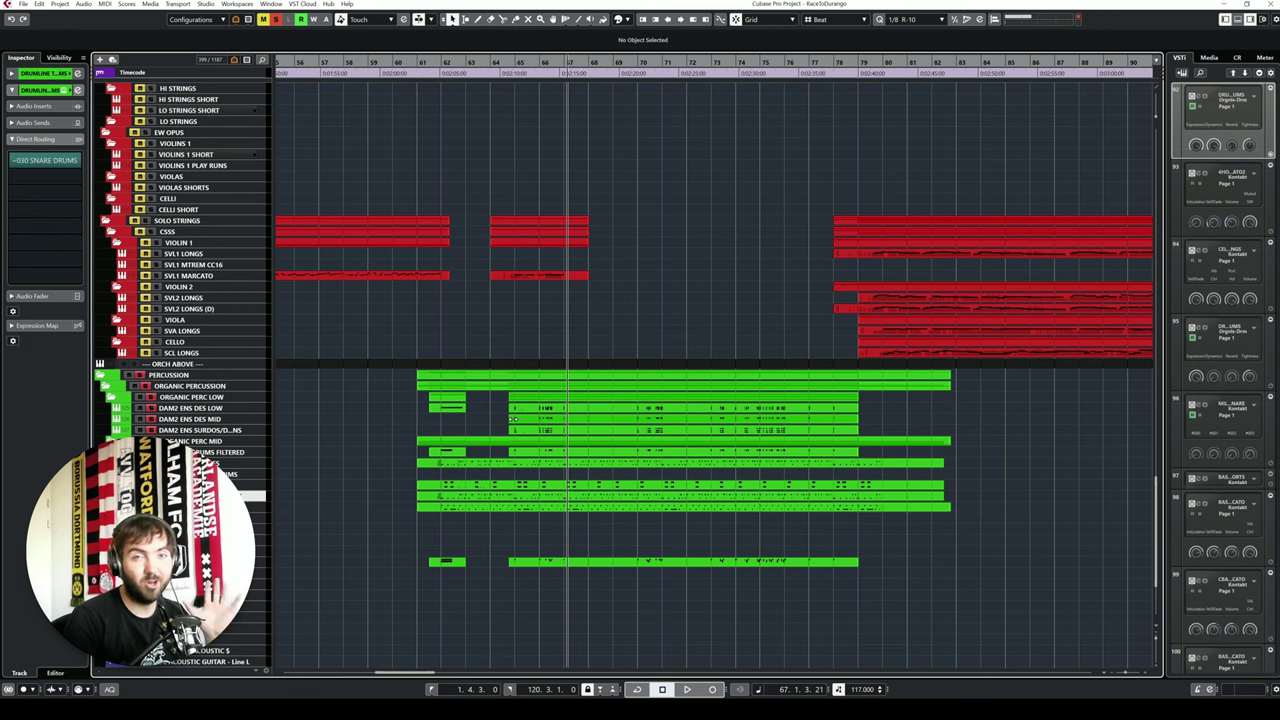
{"action": "left_click", "coordinate": [434, 75]}
{"action": "key", "text": "space"}
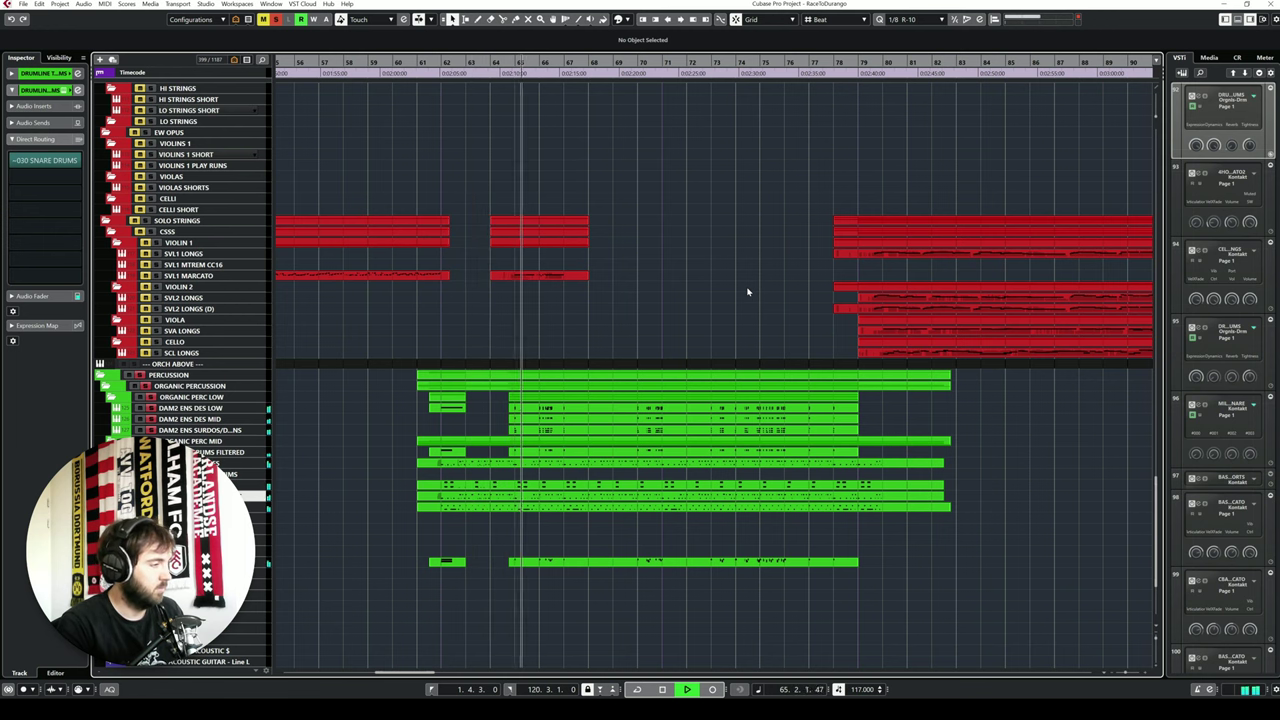
{"action": "key", "text": "space"}
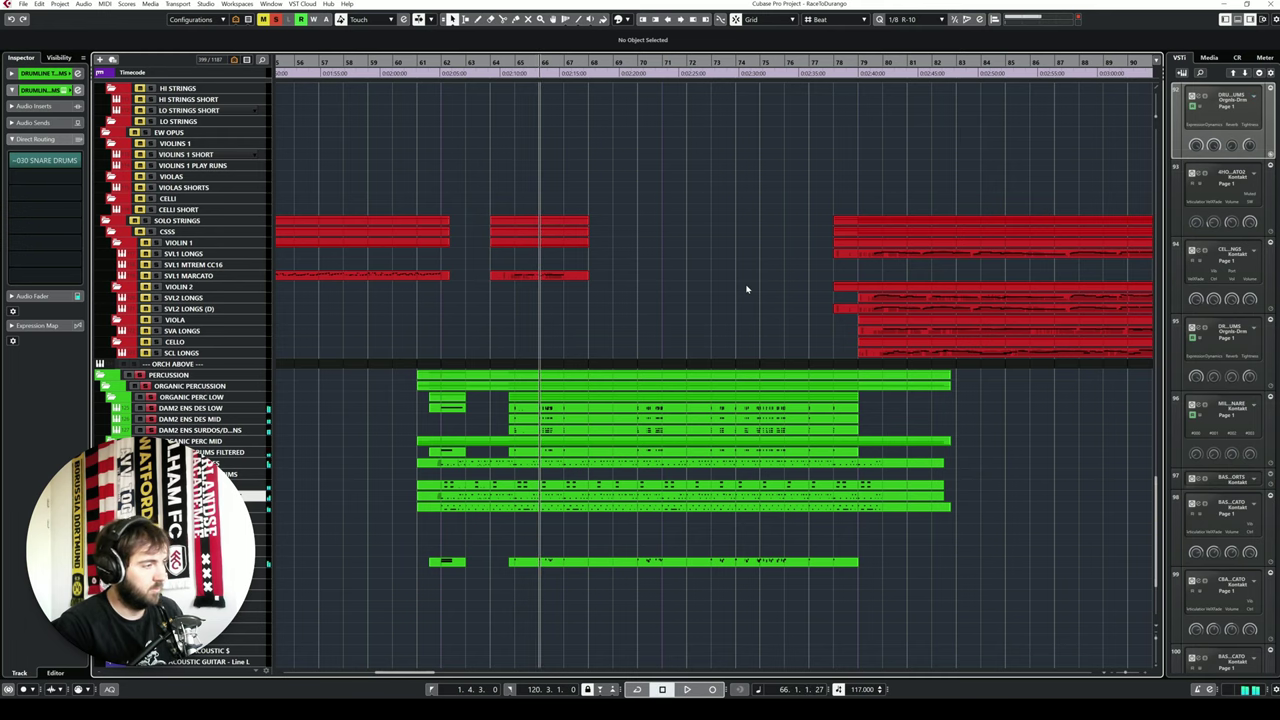
{"action": "scroll", "coordinate": [746, 289], "scroll_direction": "down", "scroll_amount": 3}
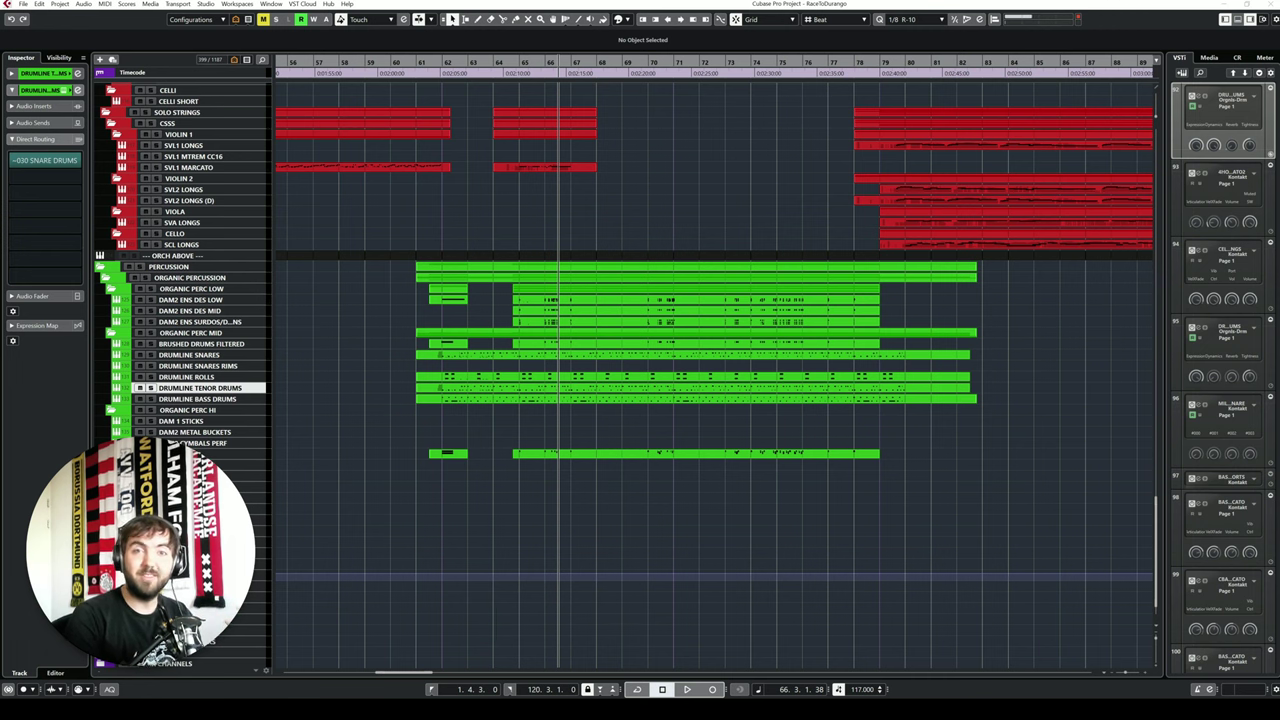
{"action": "scroll", "coordinate": [771, 366], "scroll_direction": "down", "scroll_amount": 1}
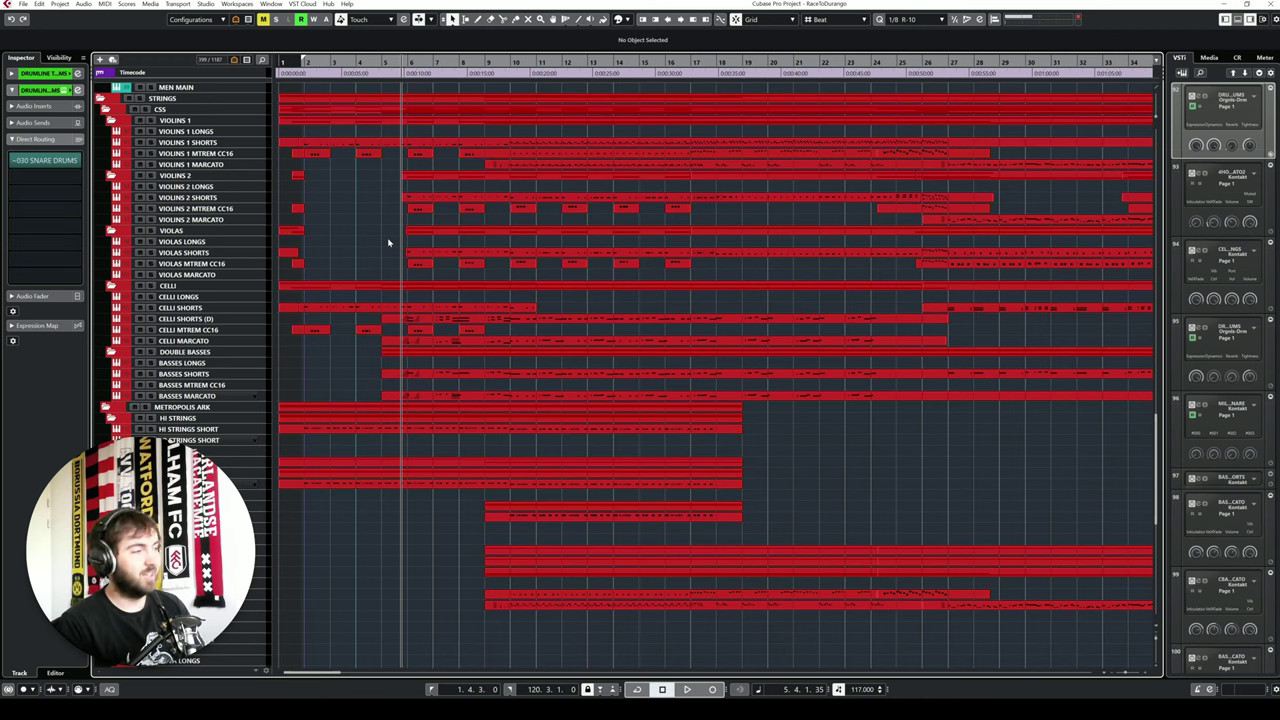
Step: Zoom in on the opening bars 1–17 and play briefly from the start
{"action": "scroll", "coordinate": [355, 222], "scroll_direction": "up", "scroll_amount": 5}
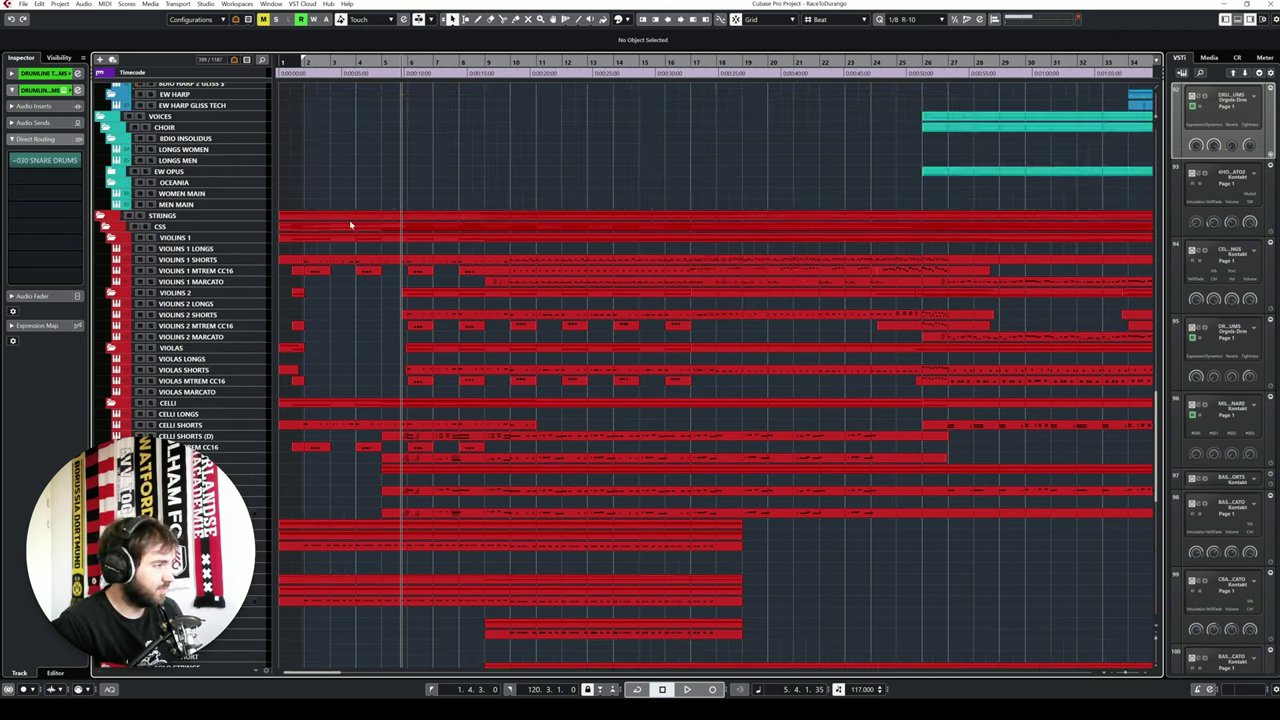
{"action": "key", "text": "h"}
{"action": "key", "text": "space"}
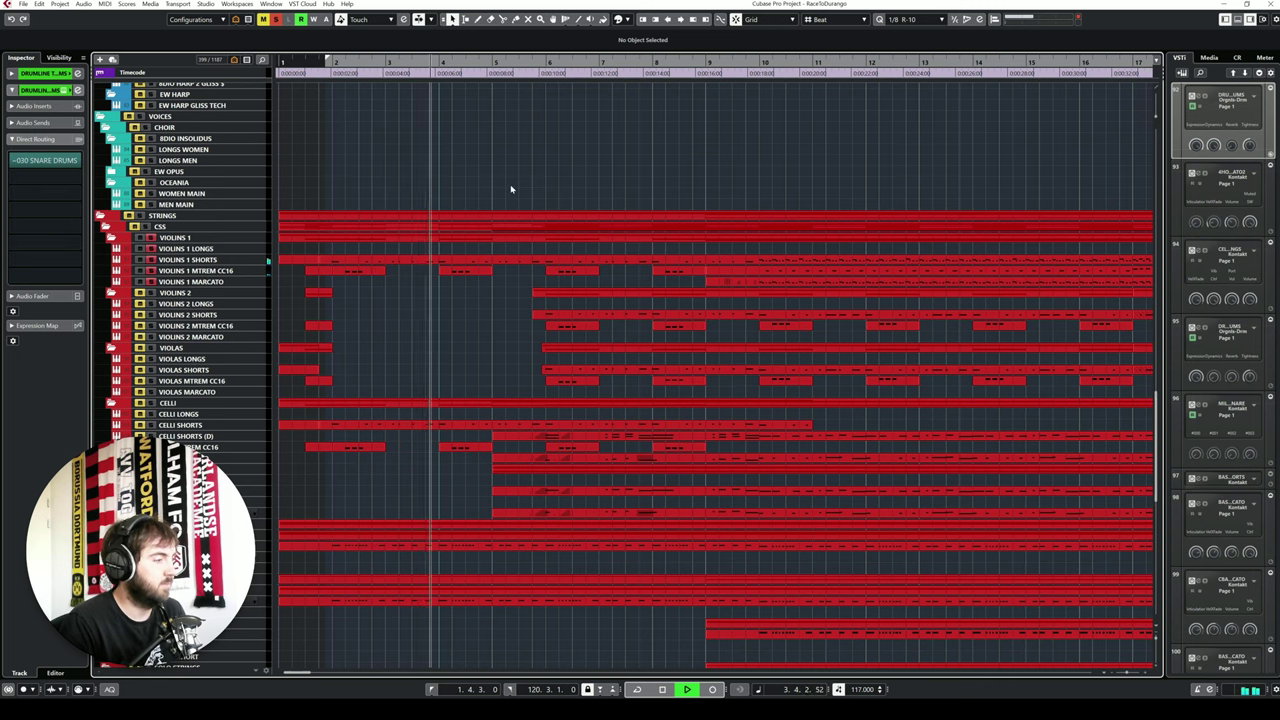
{"action": "key", "text": "space"}
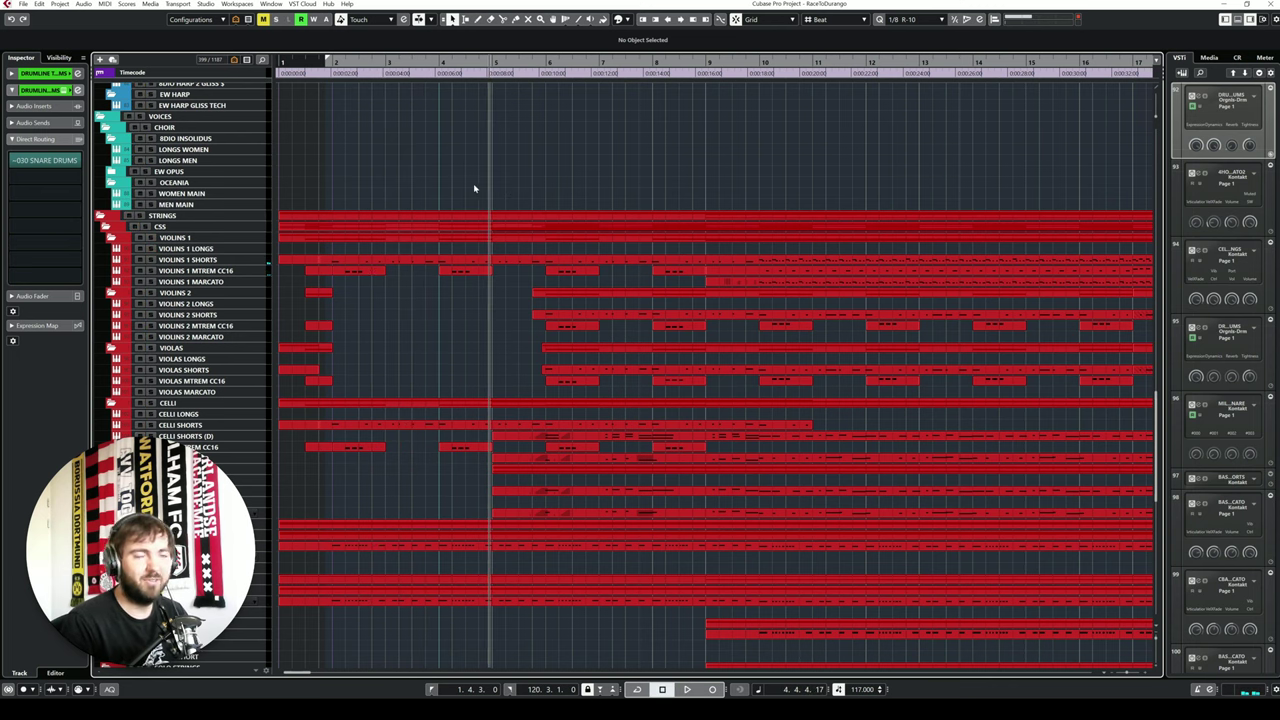
Step: Solo HI STRINGS SHORT and replay it alone several times over the opening bars
{"action": "scroll", "coordinate": [500, 185], "scroll_direction": "down", "scroll_amount": 6}
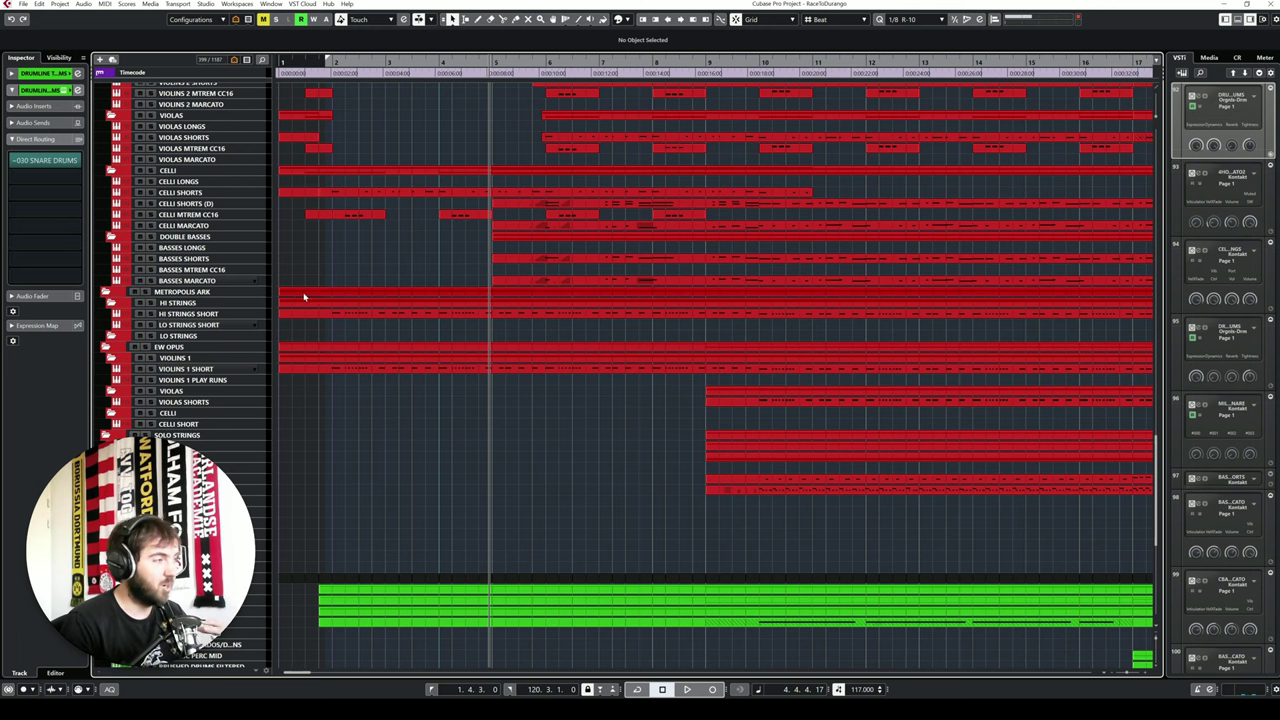
{"action": "left_click", "coordinate": [150, 313]}
{"action": "key", "text": "space"}
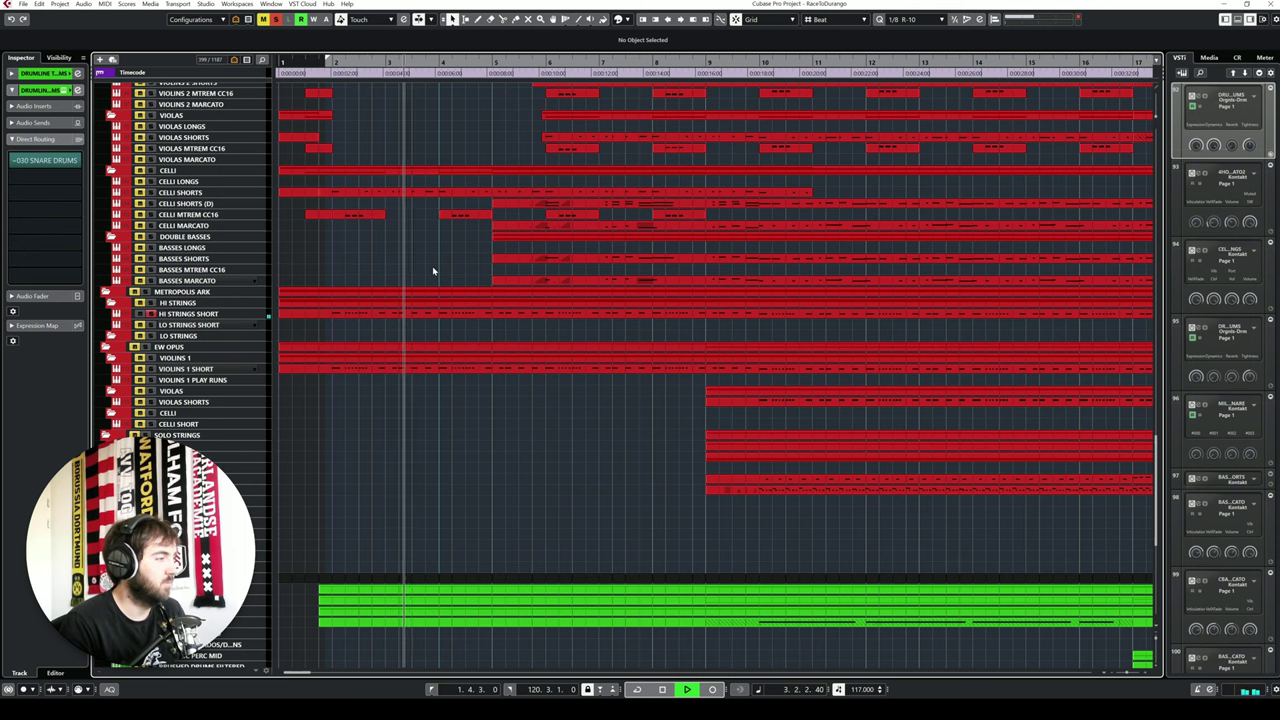
{"action": "key", "text": "space"}
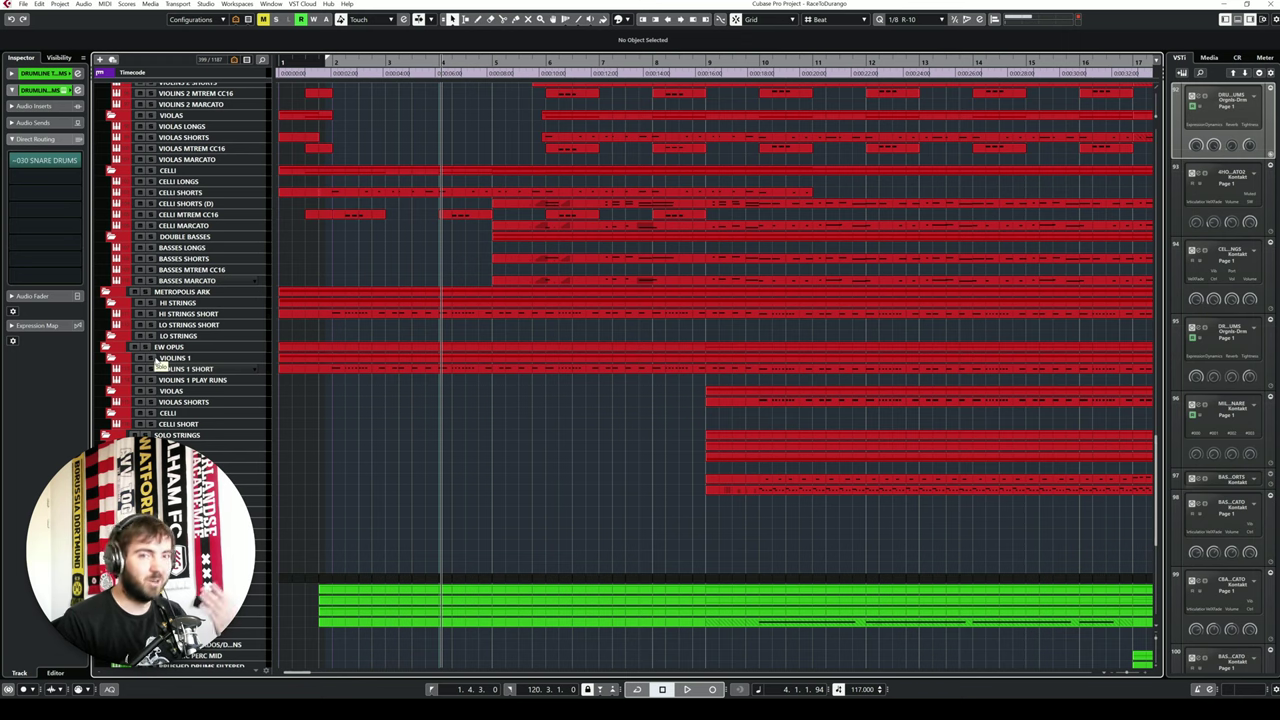
{"action": "scroll", "coordinate": [157, 366], "scroll_direction": "up", "scroll_amount": 3}
{"action": "key", "text": "space"}
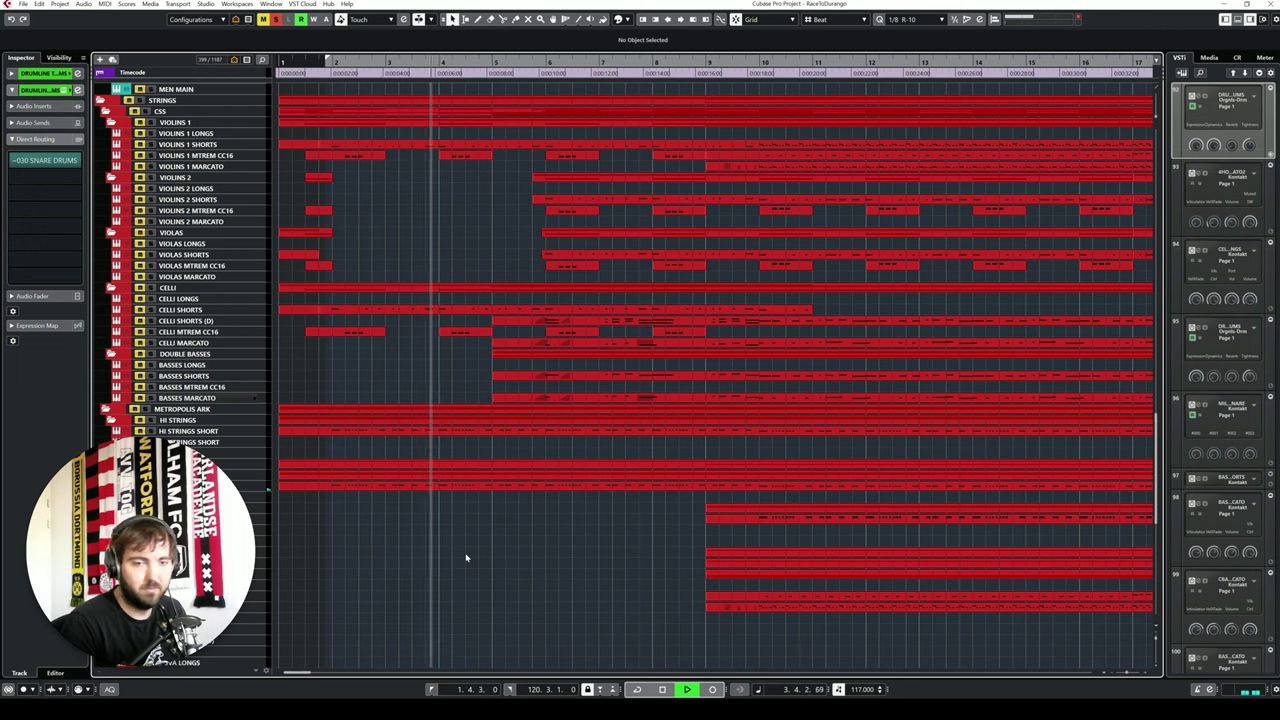
{"action": "key", "text": "space"}
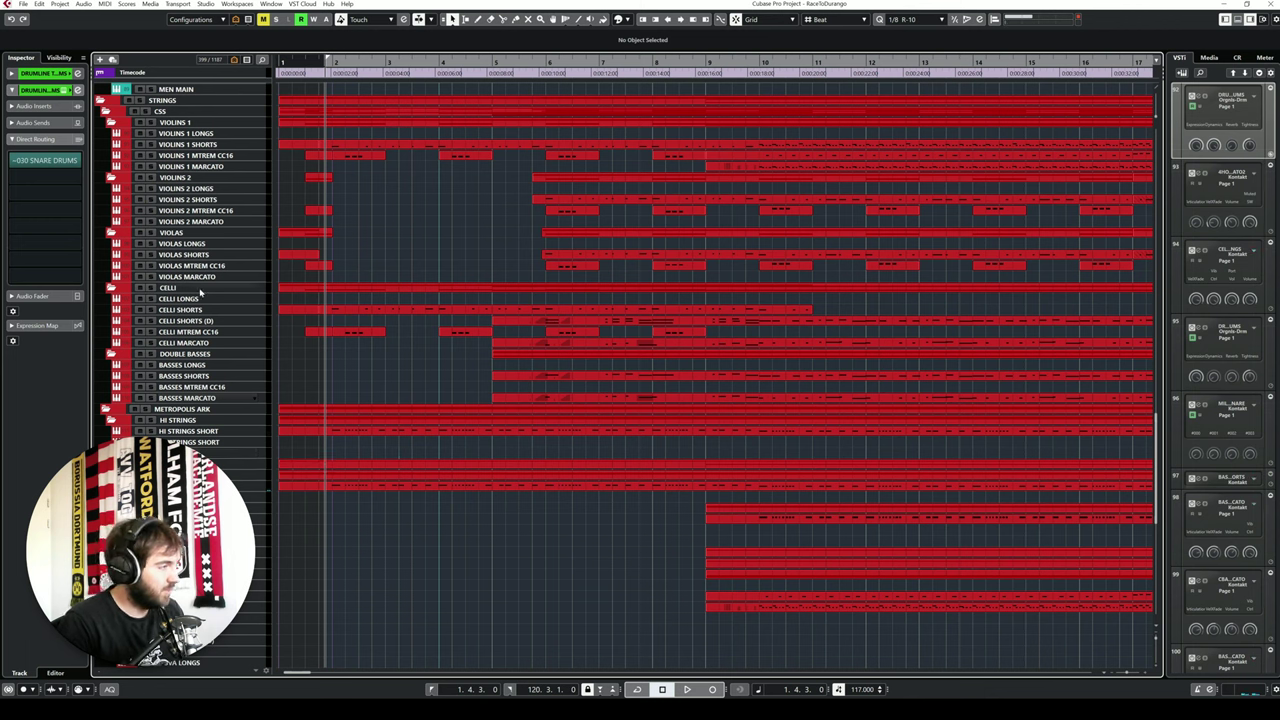
{"action": "key", "text": "space"}
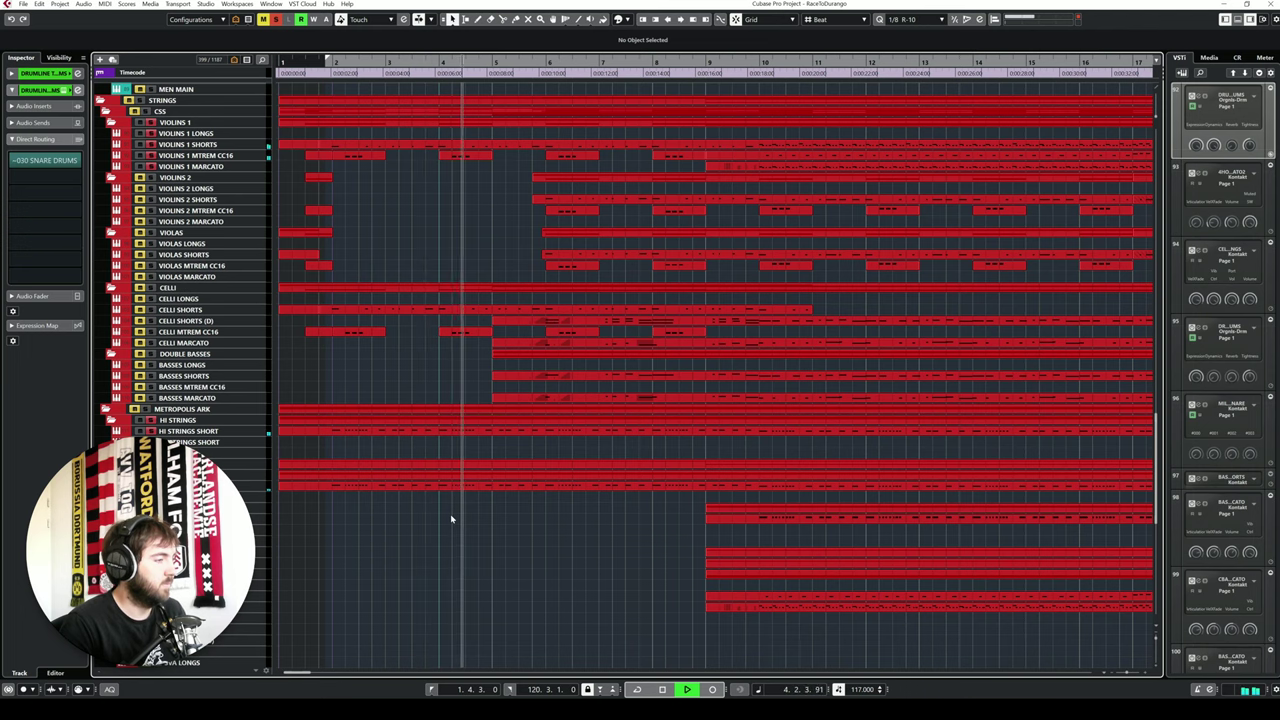
{"action": "key", "text": "space"}
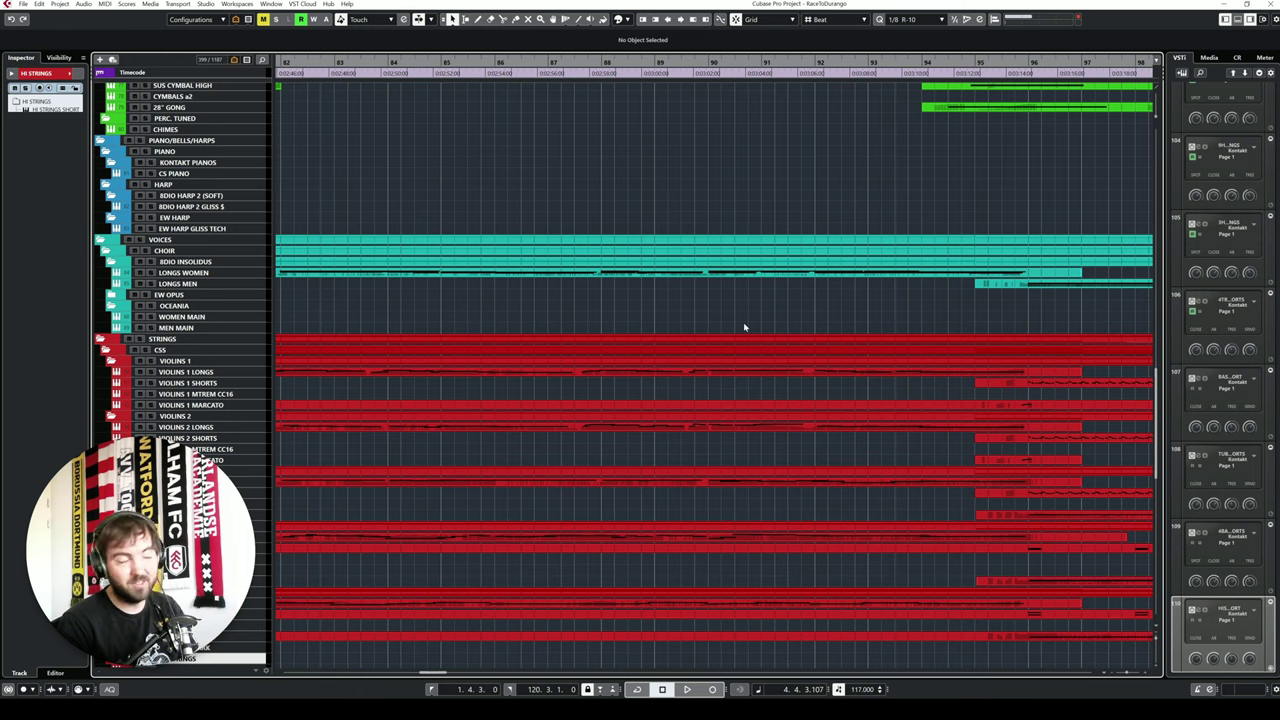
Step: Select 3 HORNS SHORTS, play from its start at bar 88, then replay from about bar 87
{"action": "scroll", "coordinate": [750, 327], "scroll_direction": "up", "scroll_amount": 10}
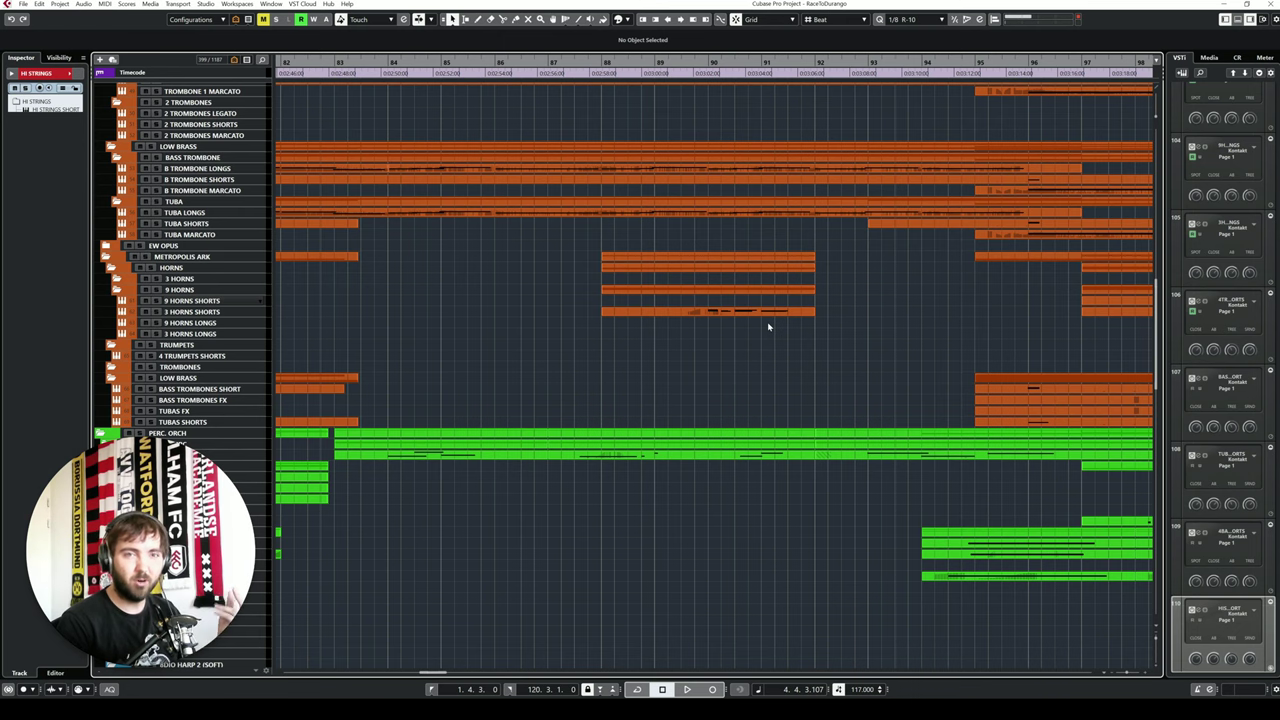
{"action": "scroll", "coordinate": [750, 300], "scroll_direction": "up", "scroll_amount": 3}
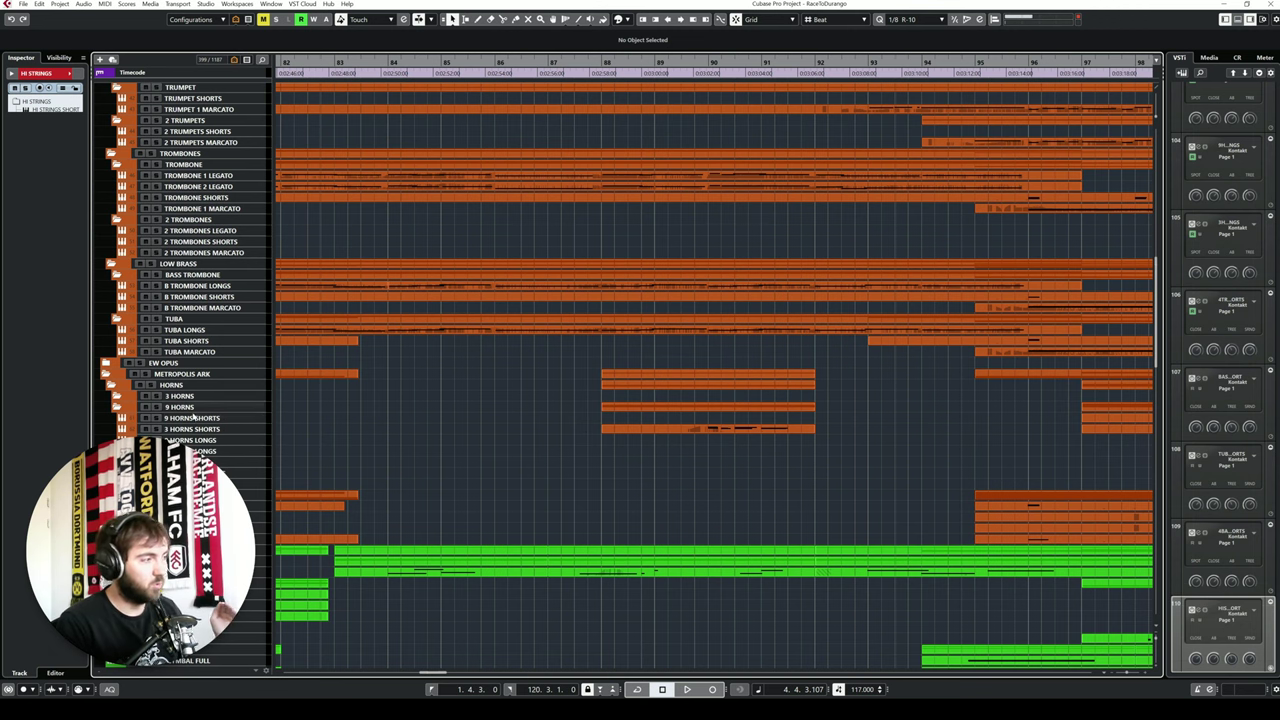
{"action": "left_click", "coordinate": [700, 428]}
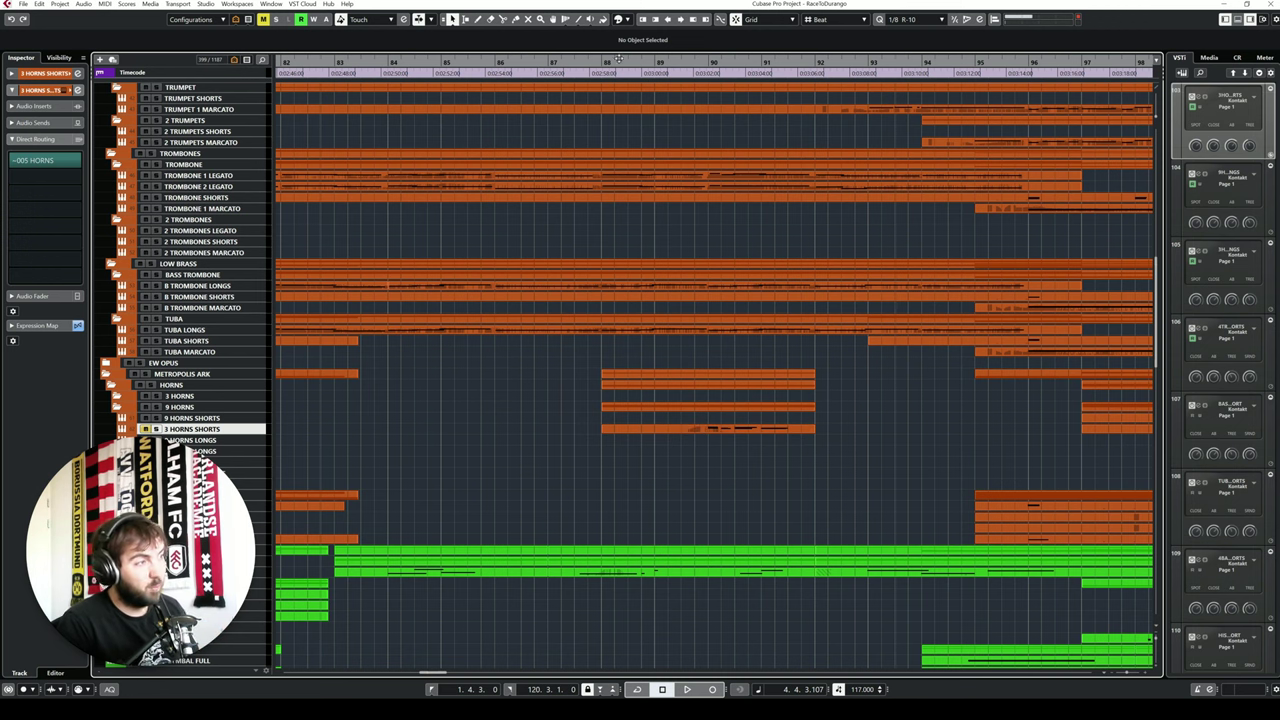
{"action": "key", "text": "l"}
{"action": "key", "text": "space"}
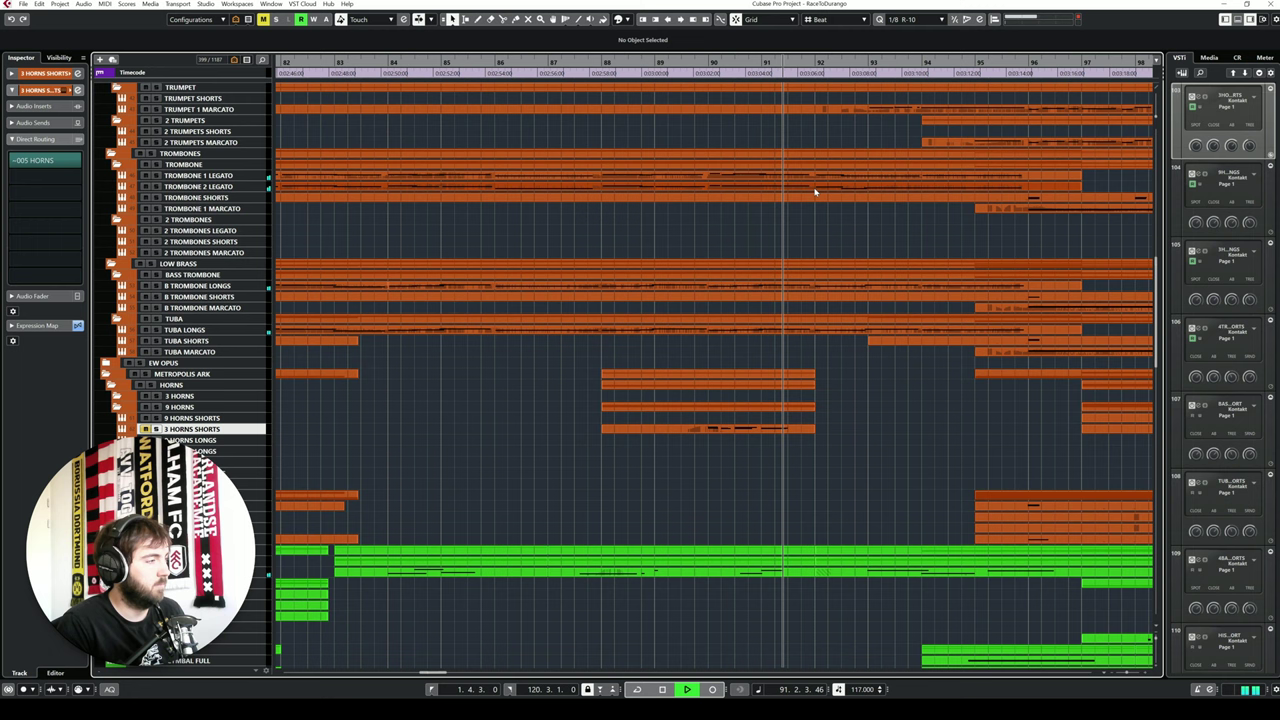
{"action": "key", "text": "space"}
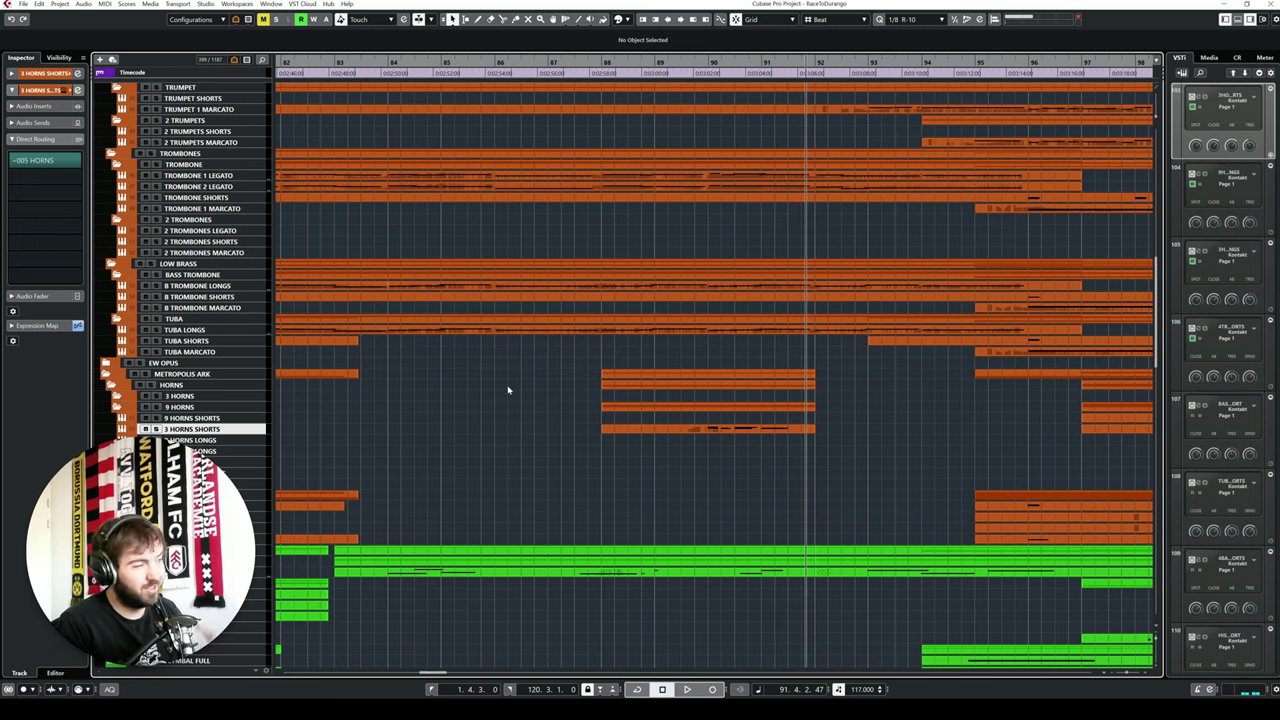
{"action": "left_click", "coordinate": [600, 65]}
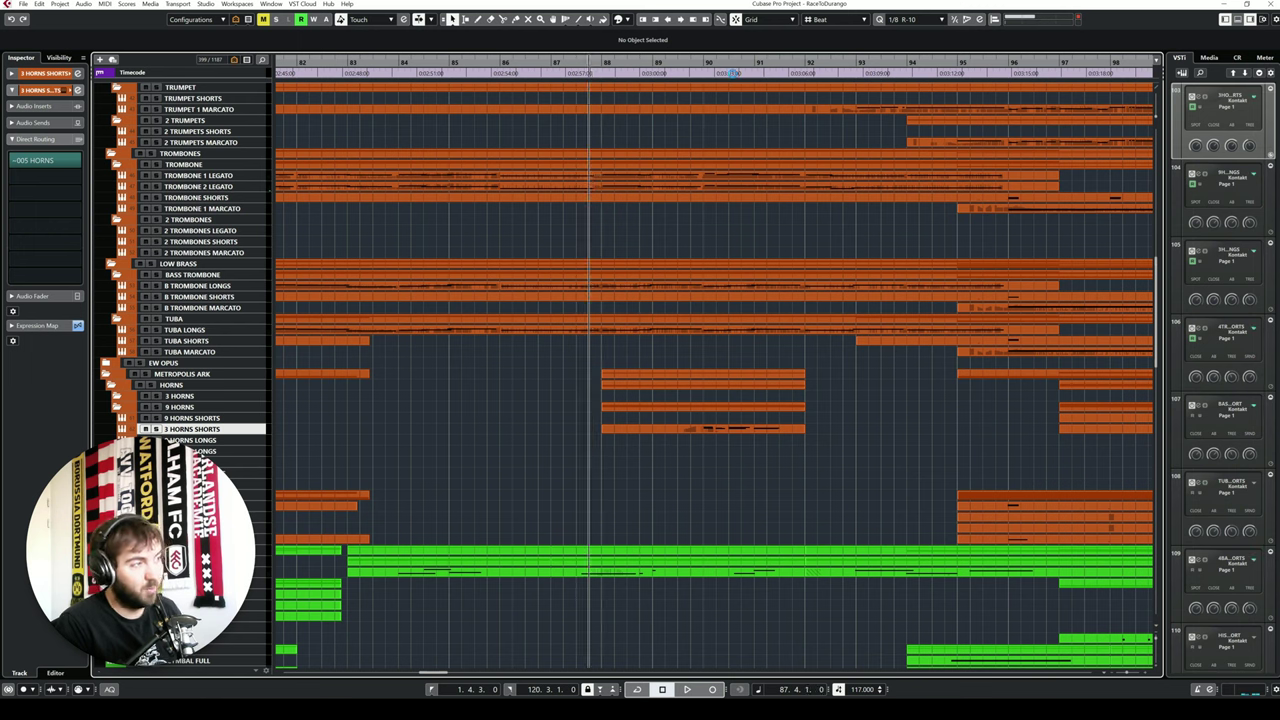
{"action": "key", "text": "space"}
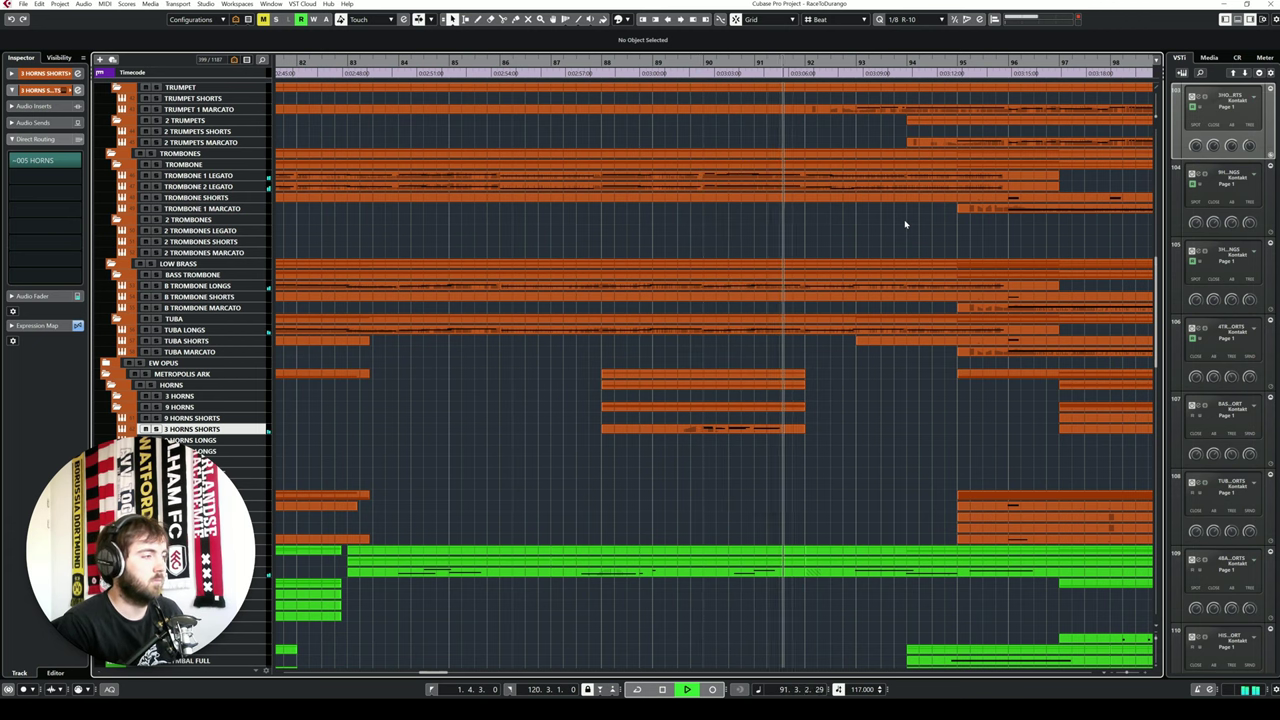
{"action": "key", "text": "space"}
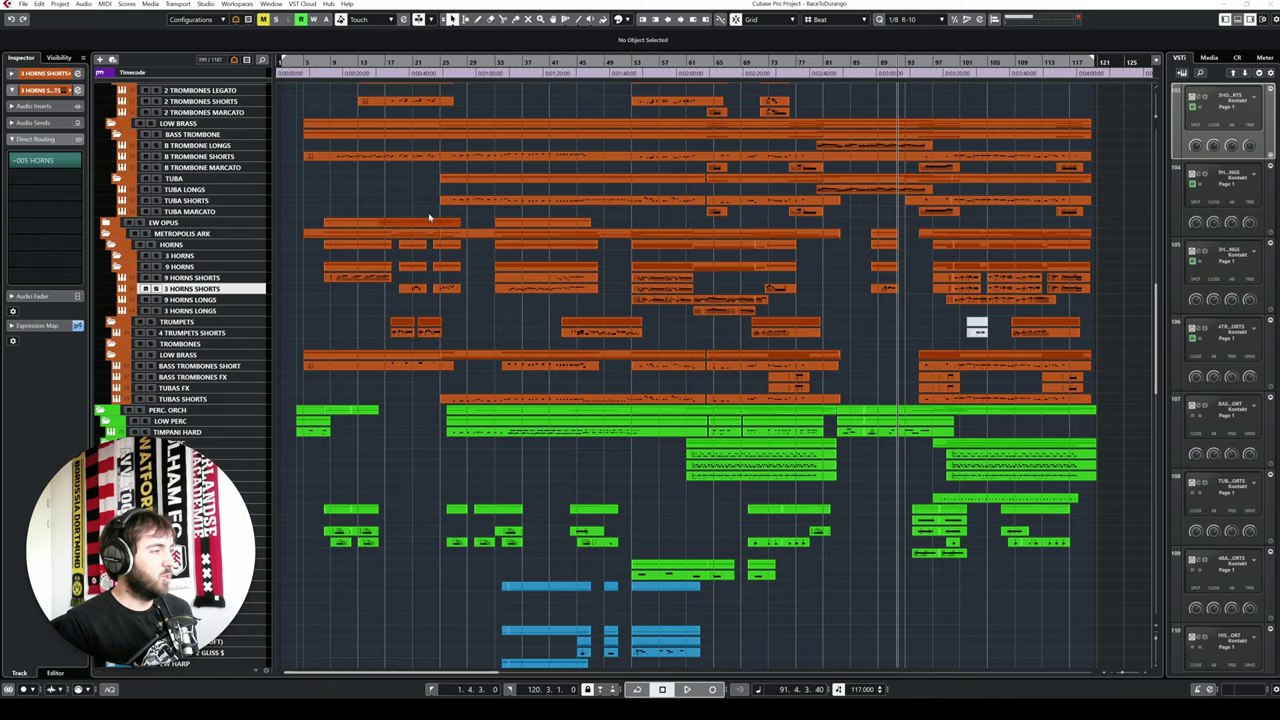
Step: Play the VIOLINS 1 SHORTS part in the Key Editor, then close it and scroll up to the woodwinds
{"action": "double_click", "coordinate": [391, 126]}
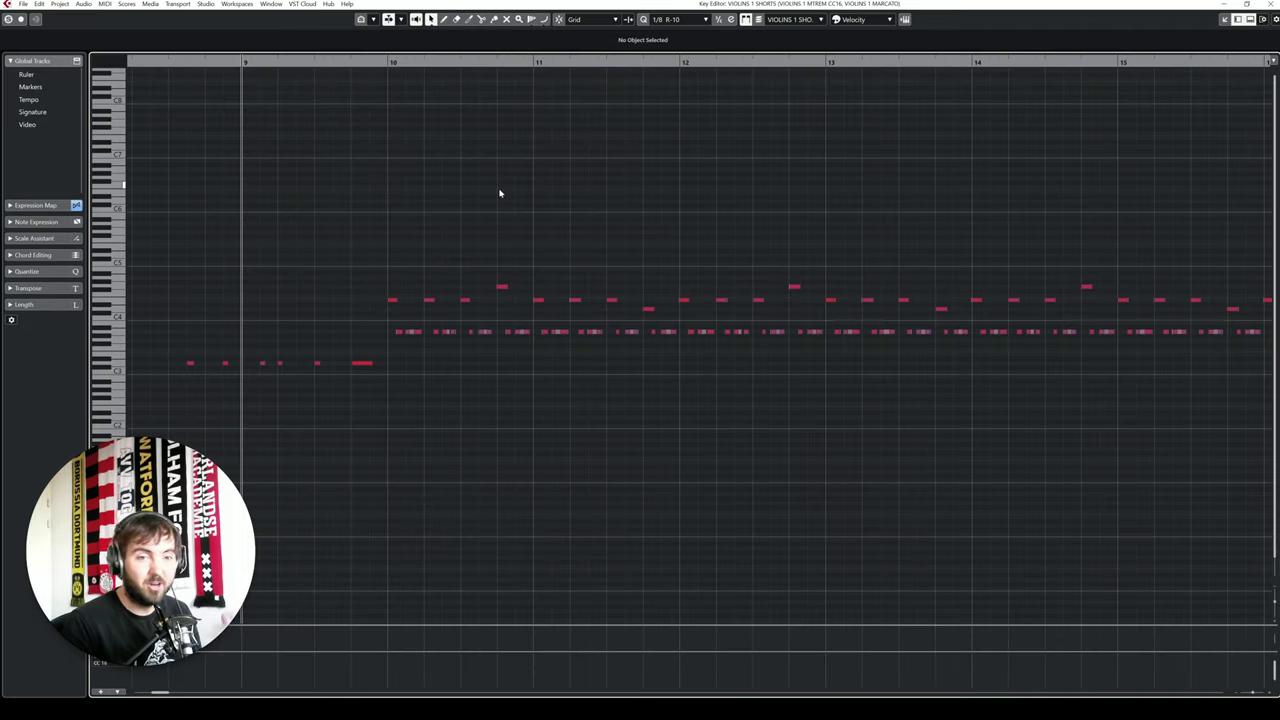
{"action": "key", "text": "space"}
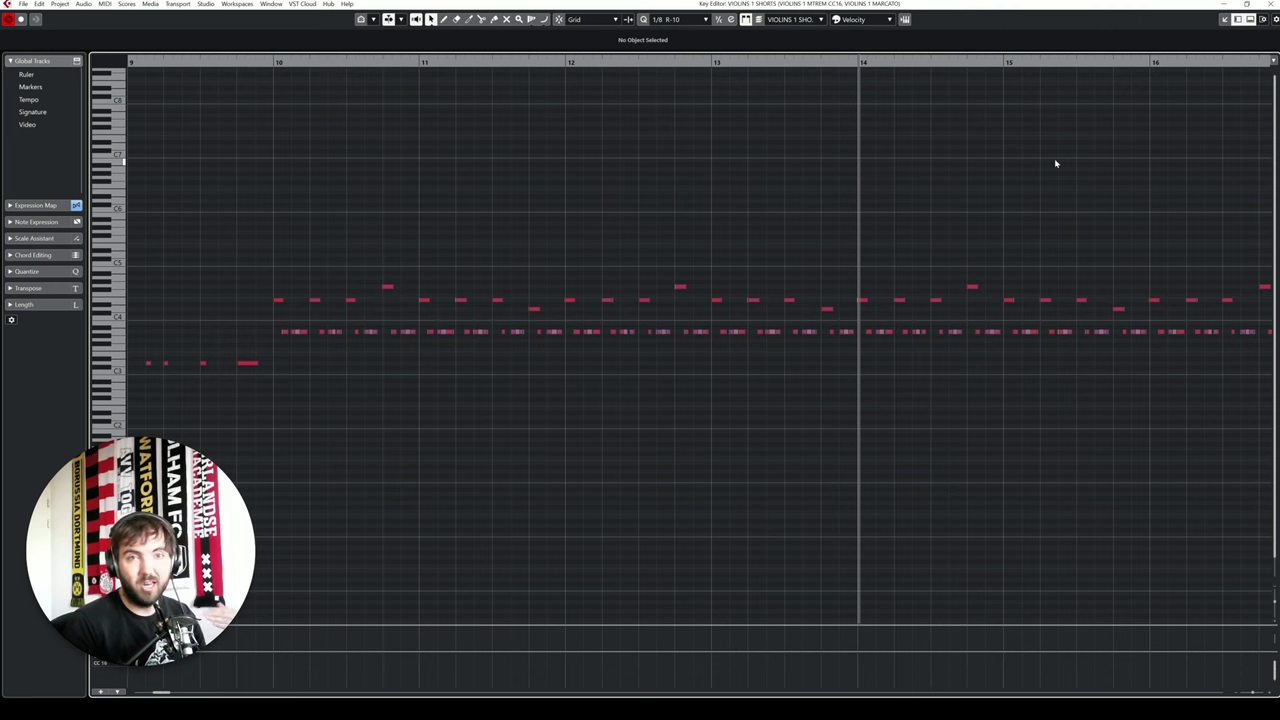
{"action": "left_click", "coordinate": [1270, 4]}
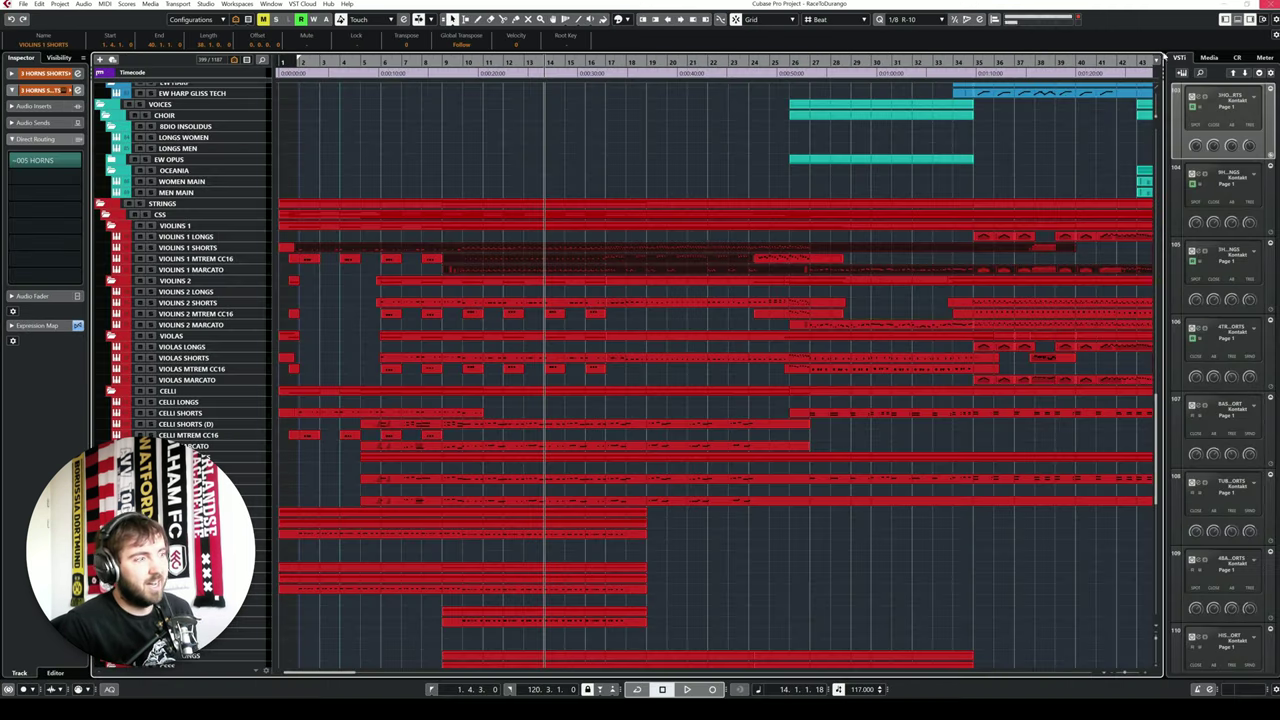
{"action": "left_click", "coordinate": [676, 232]}
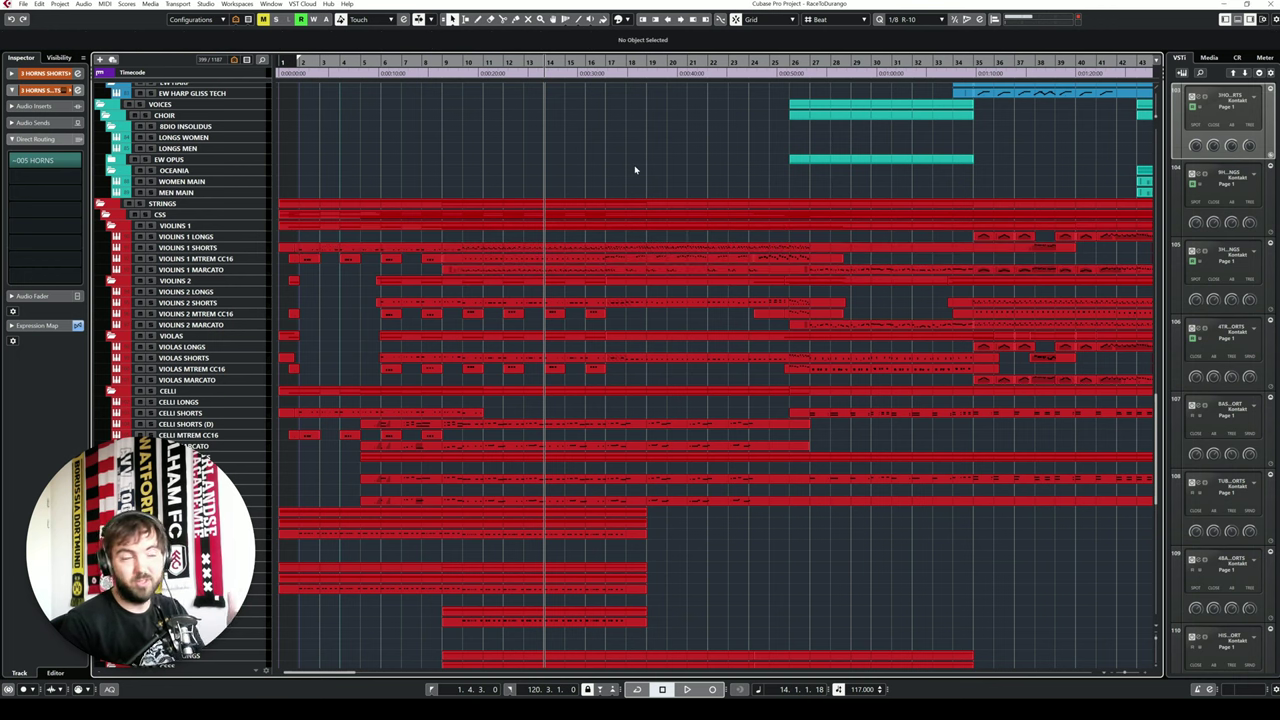
{"action": "scroll", "coordinate": [620, 178], "scroll_direction": "up", "scroll_amount": 15}
{"action": "scroll", "coordinate": [607, 183], "scroll_direction": "up", "scroll_amount": 3}
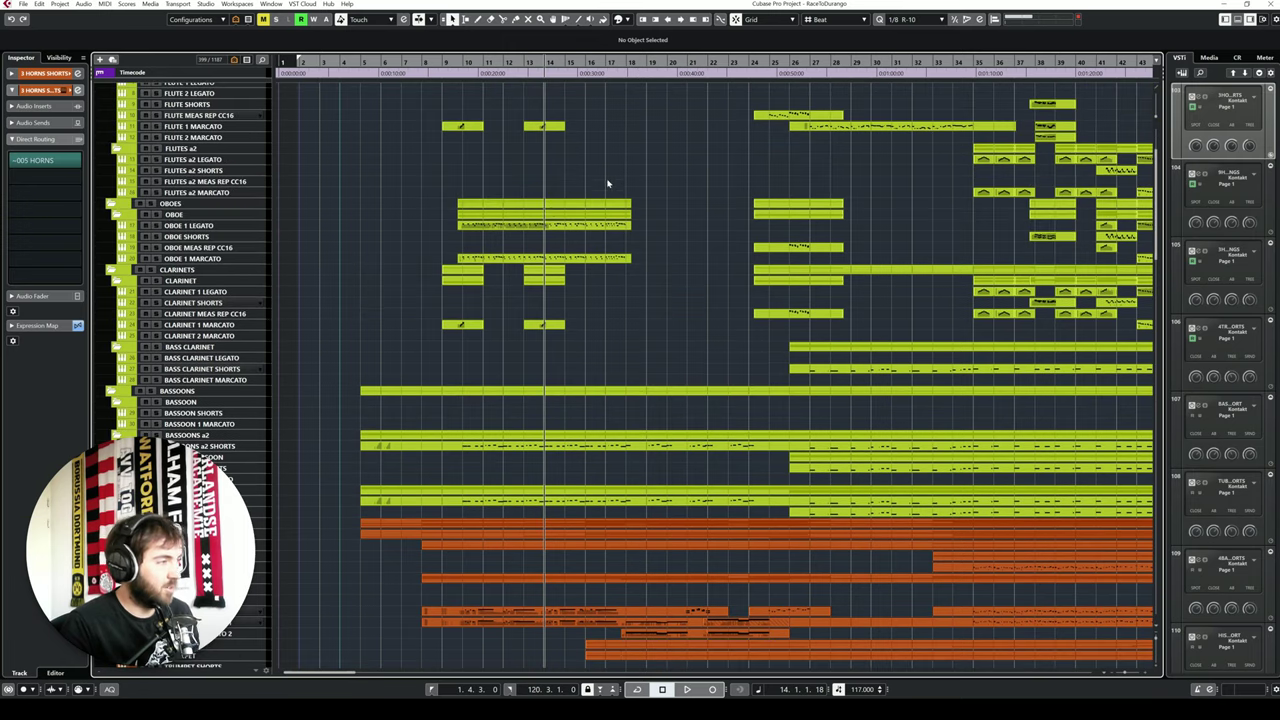
{"action": "double_click", "coordinate": [535, 220]}
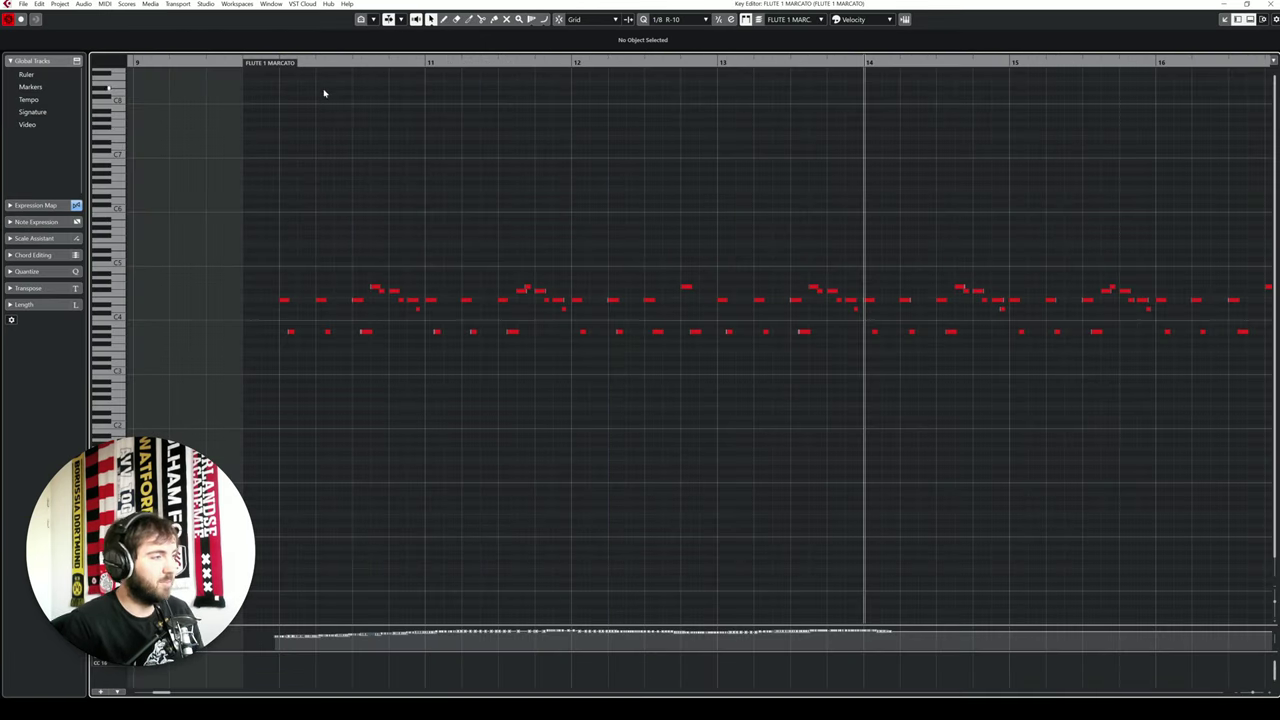
{"action": "scroll", "coordinate": [400, 180], "scroll_direction": "down", "scroll_amount": 1}
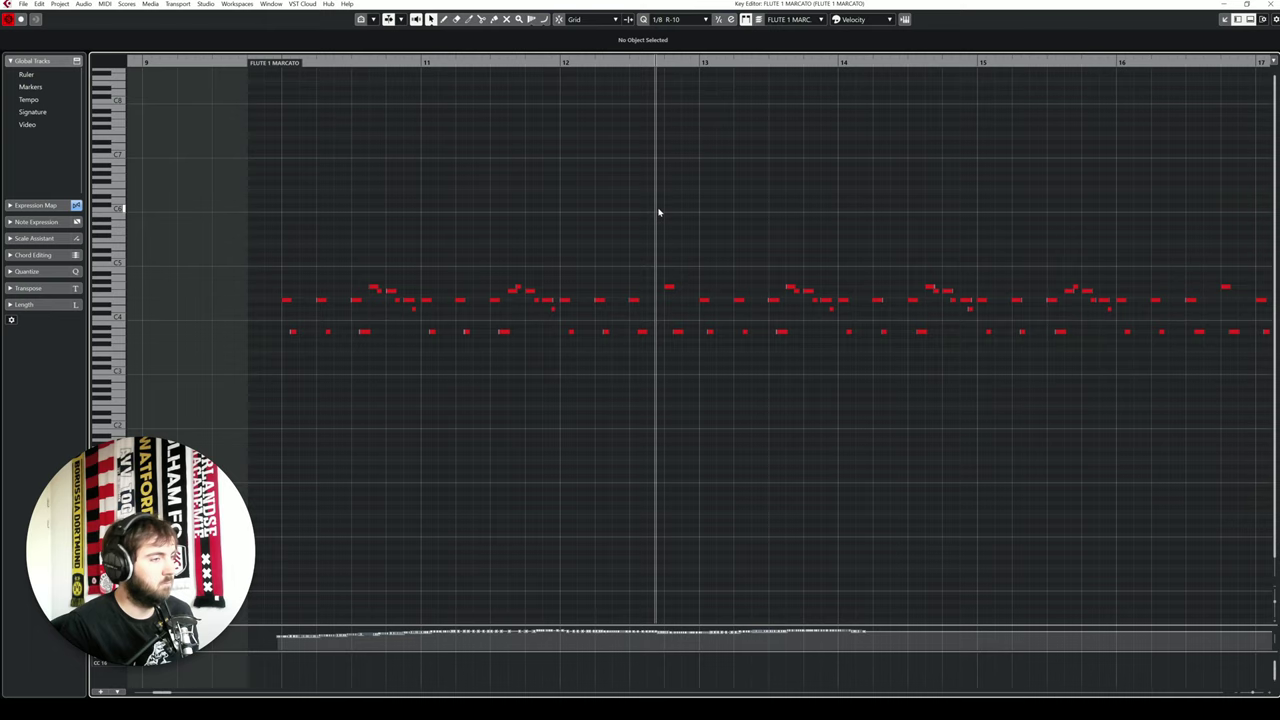
{"action": "scroll", "coordinate": [792, 240], "scroll_direction": "up", "scroll_amount": 2}
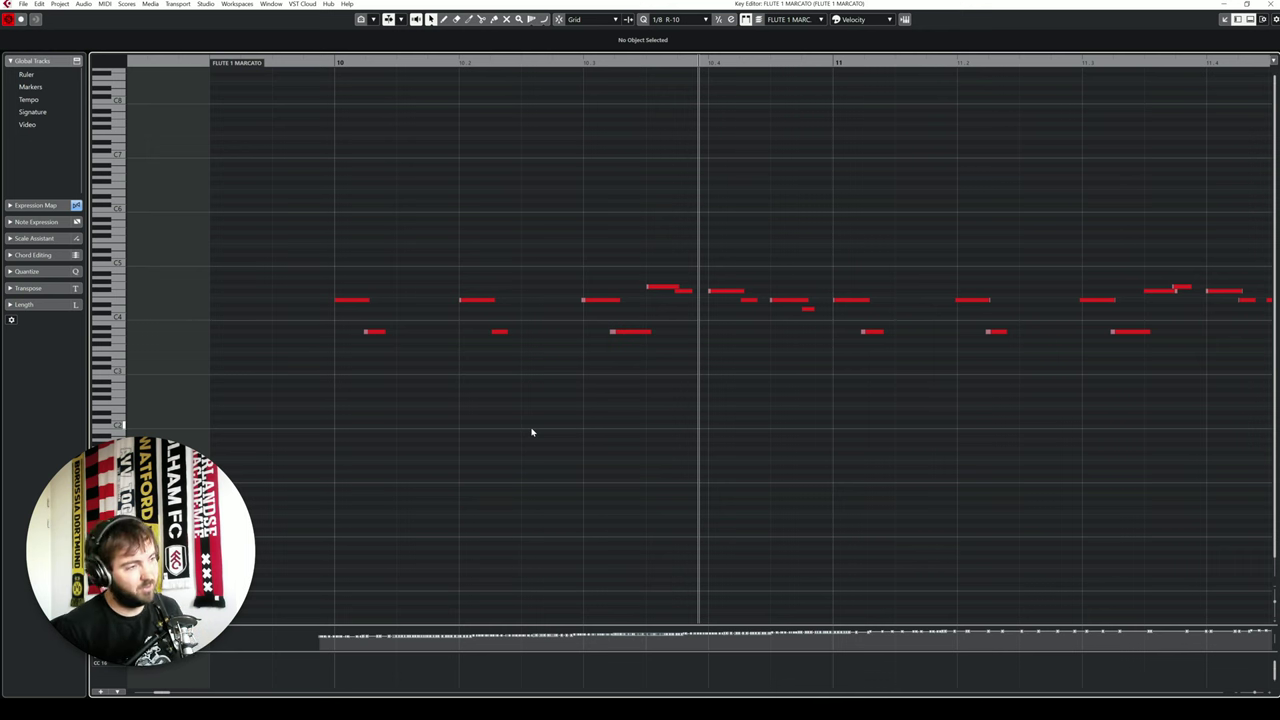
{"action": "key", "text": "Escape"}
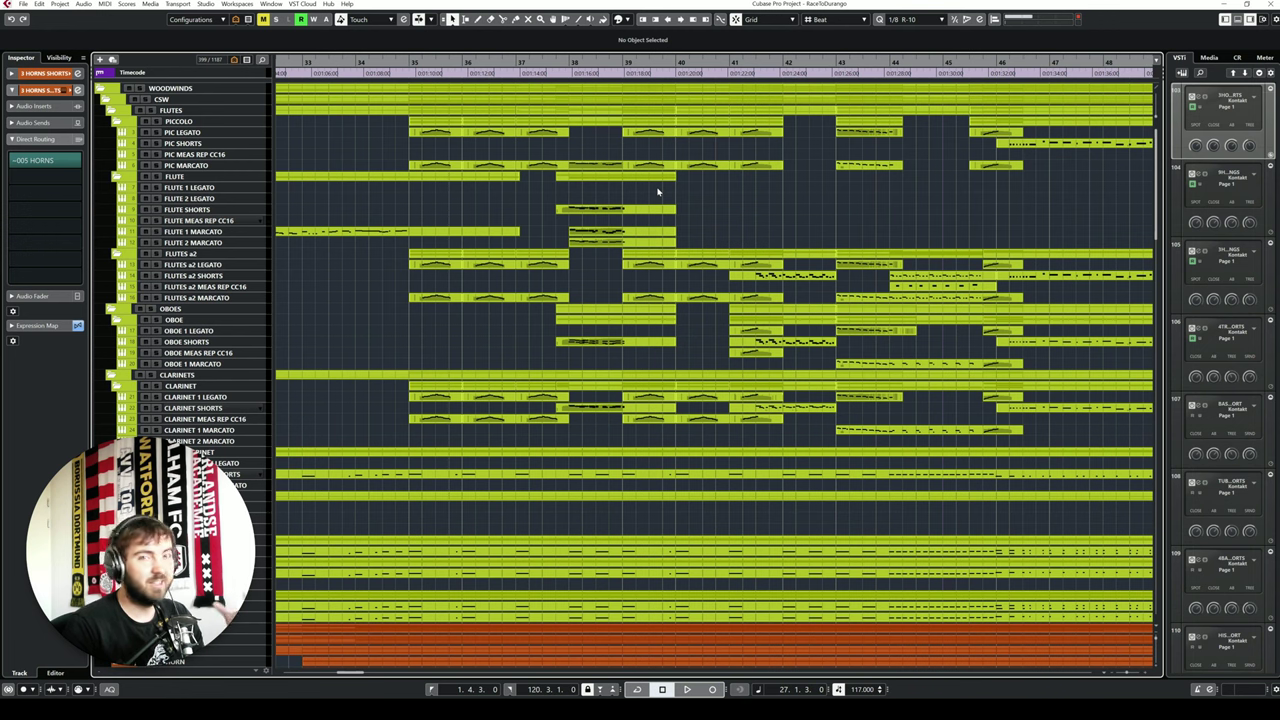
Step: Open the selected violin and flute parts in the Key Editor at bars 39–46, toggling Auto-Scroll on and off
{"action": "key", "text": "Return"}
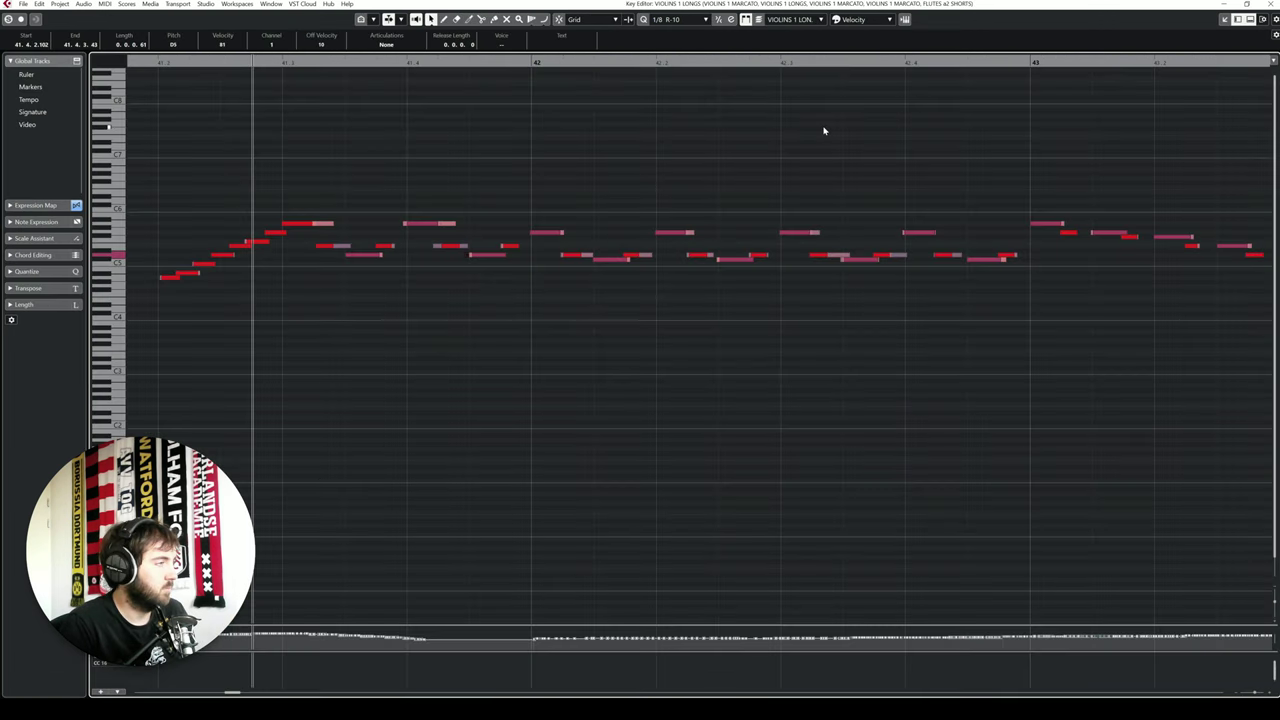
{"action": "key", "text": "g"}
{"action": "key", "text": "g"}
{"action": "key", "text": "g"}
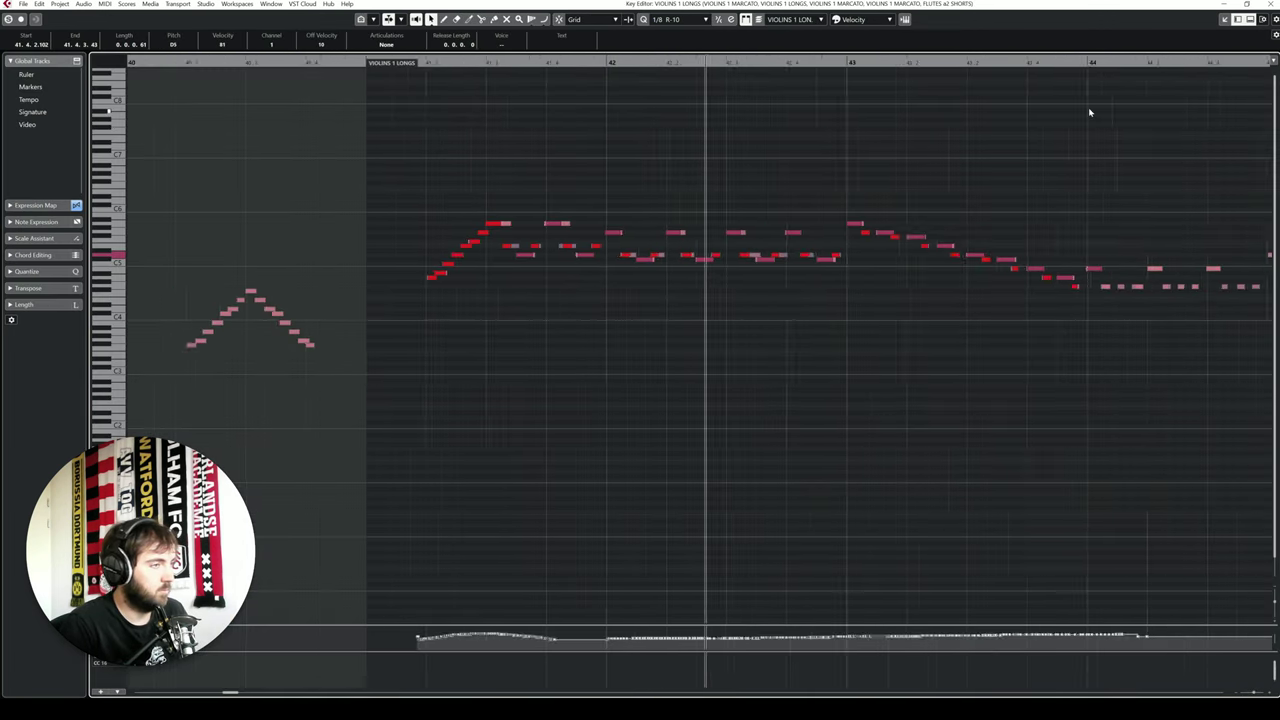
{"action": "key", "text": "f"}
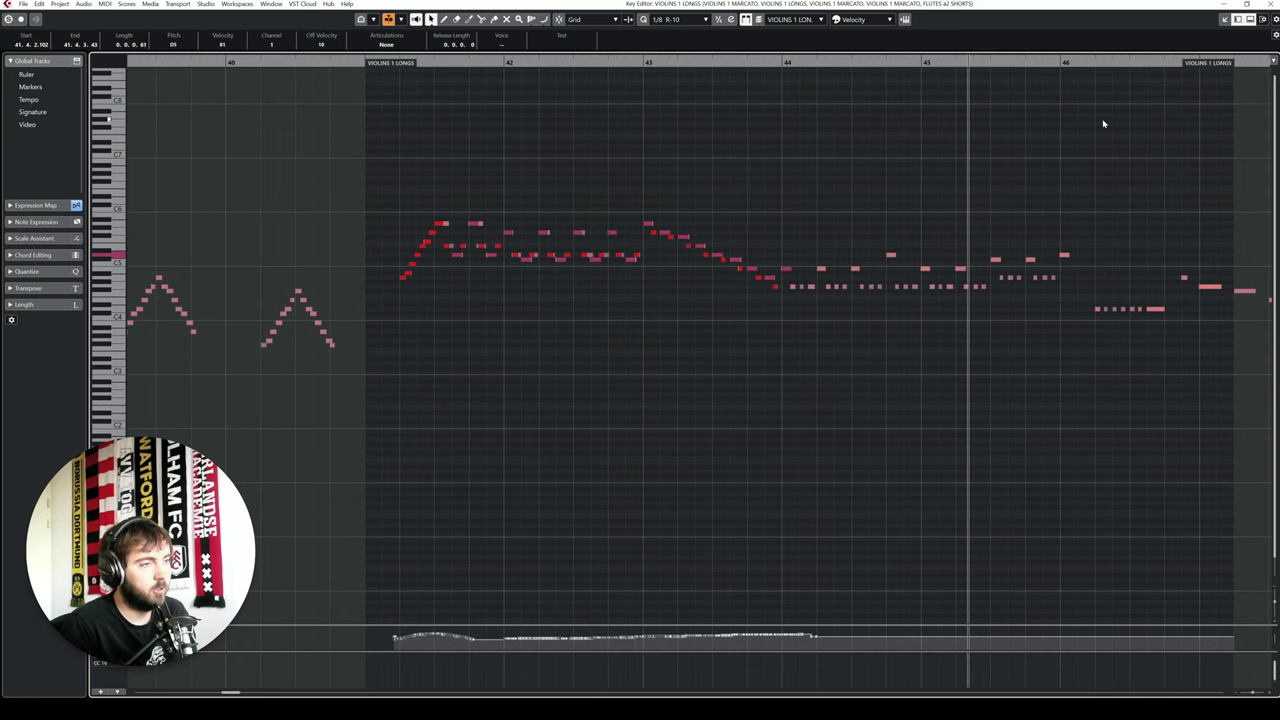
{"action": "key", "text": "f"}
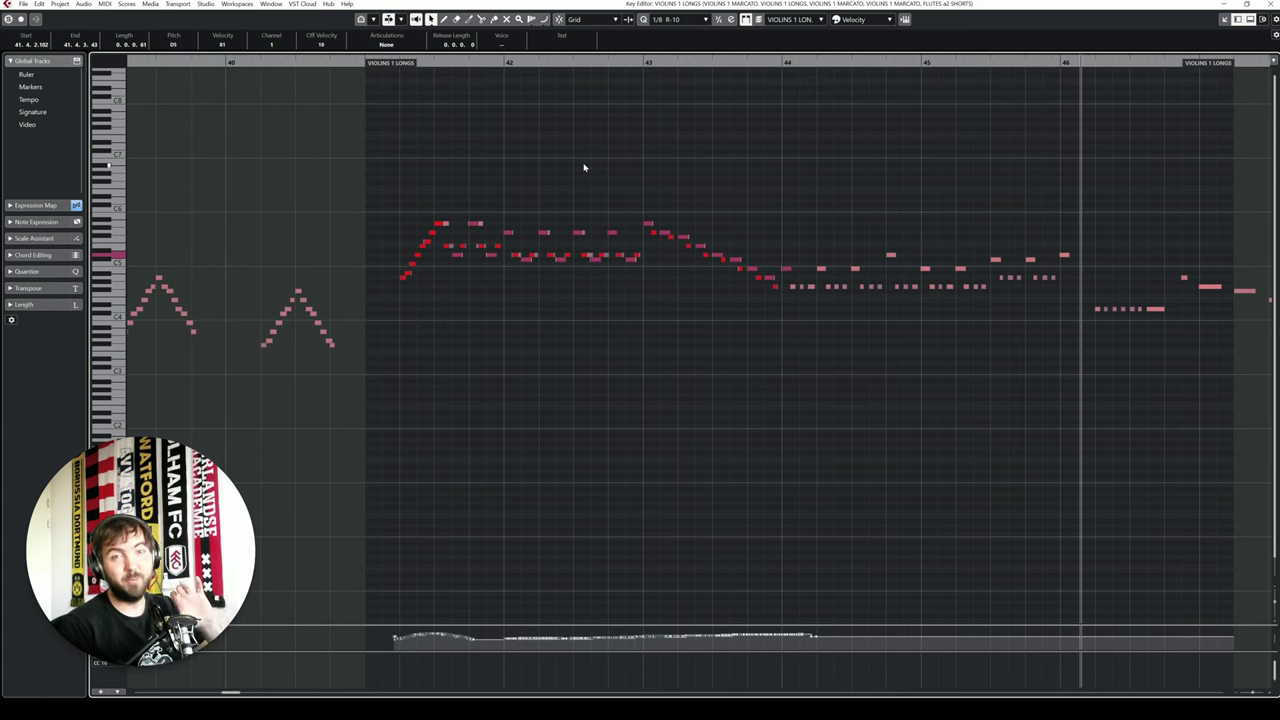
Step: Scroll through the layered notes, nudging one violin note and putting it back
{"action": "scroll", "coordinate": [237, 120], "scroll_direction": "up", "scroll_amount": 4}
{"action": "scroll", "coordinate": [838, 222], "scroll_direction": "right", "scroll_amount": 3}
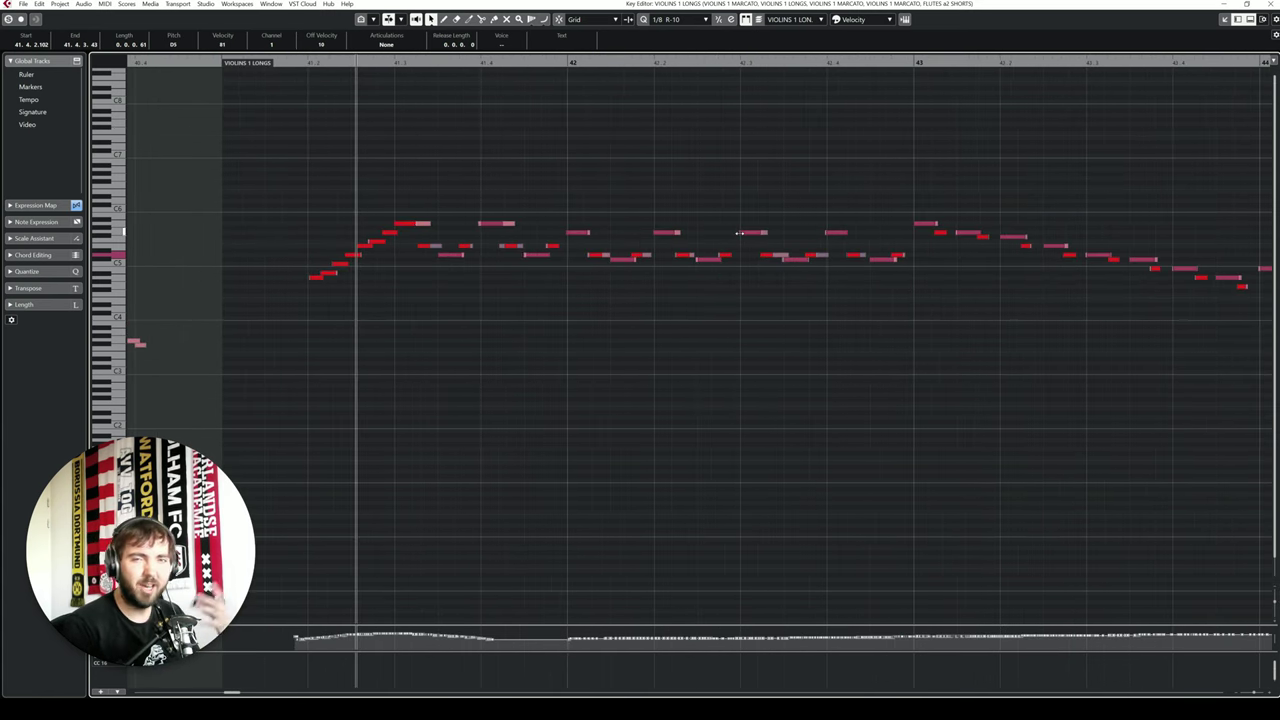
{"action": "mouse_move", "coordinate": [426, 245]}
{"action": "left_mouse_down"}
{"action": "mouse_move", "coordinate": [458, 245]}
{"action": "mouse_move", "coordinate": [423, 243]}
{"action": "left_mouse_up"}
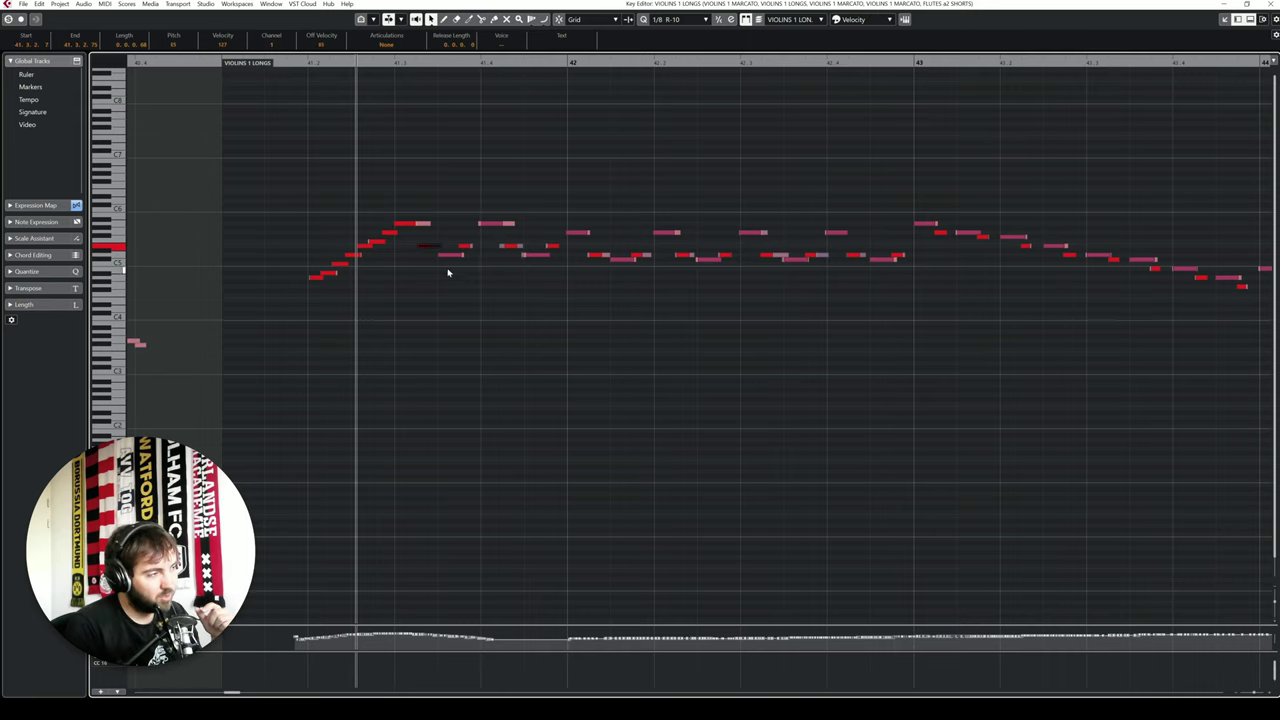
{"action": "left_click", "coordinate": [449, 269]}
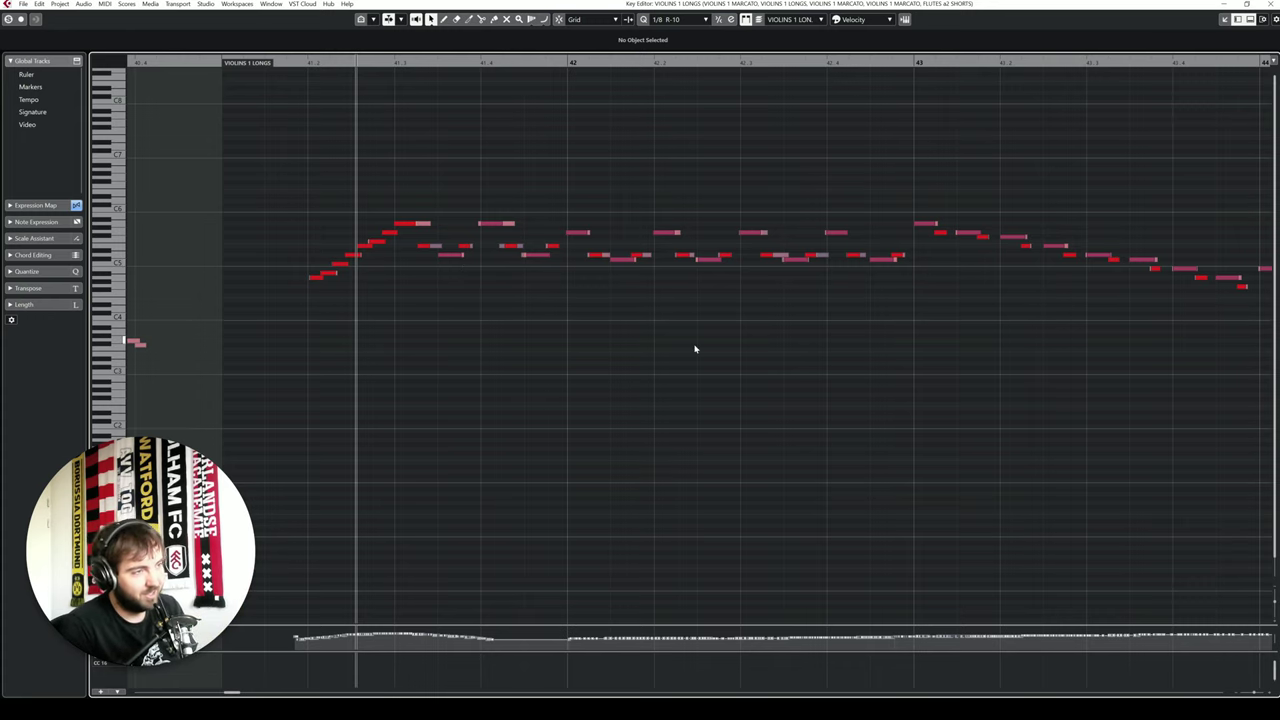
{"action": "scroll", "coordinate": [695, 348], "scroll_direction": "right", "scroll_amount": 5}
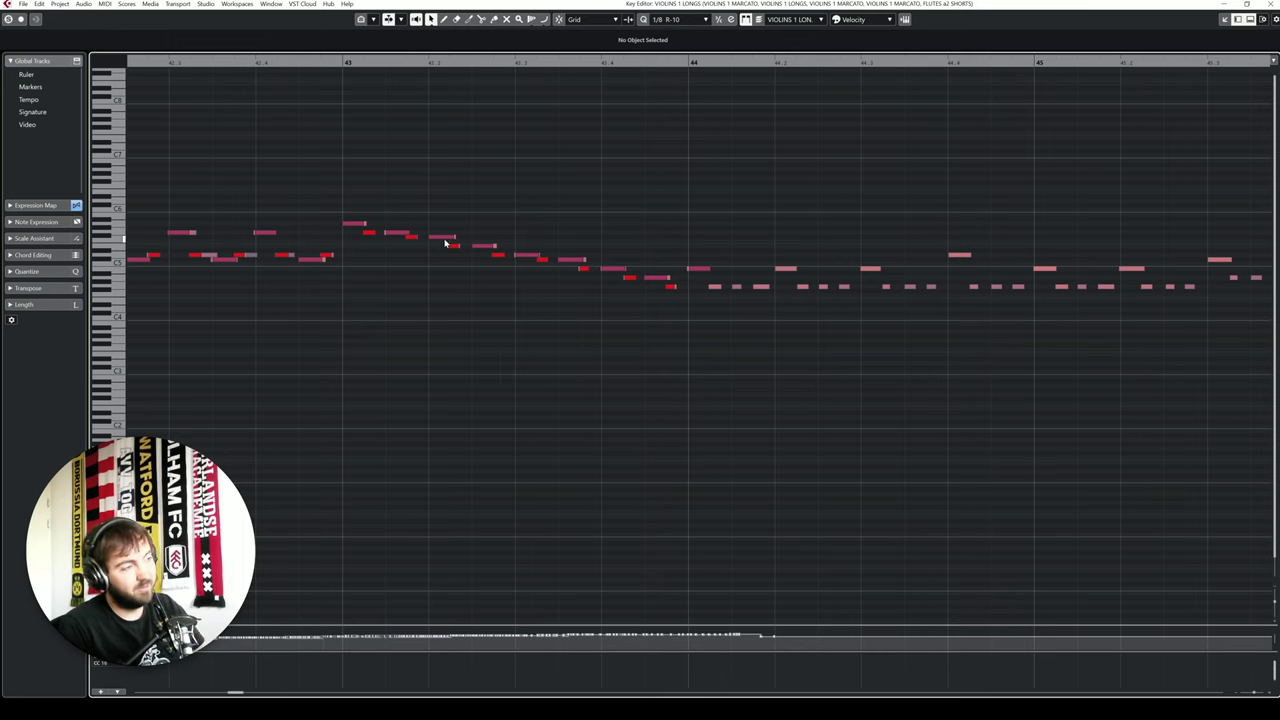
{"action": "scroll", "coordinate": [809, 300], "scroll_direction": "right", "scroll_amount": 2}
{"action": "scroll", "coordinate": [800, 350], "scroll_direction": "left", "scroll_amount": 5}
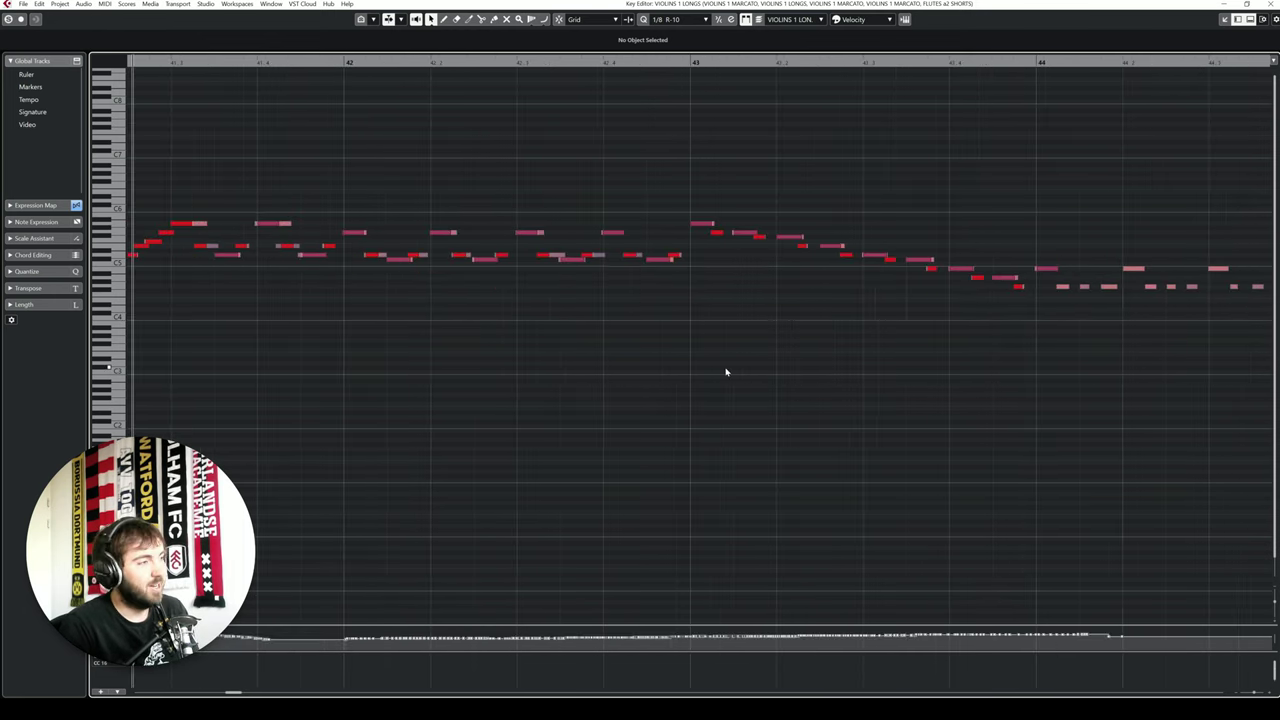
{"action": "scroll", "coordinate": [786, 363], "scroll_direction": "down", "scroll_amount": 3}
{"action": "scroll", "coordinate": [803, 363], "scroll_direction": "right", "scroll_amount": 5}
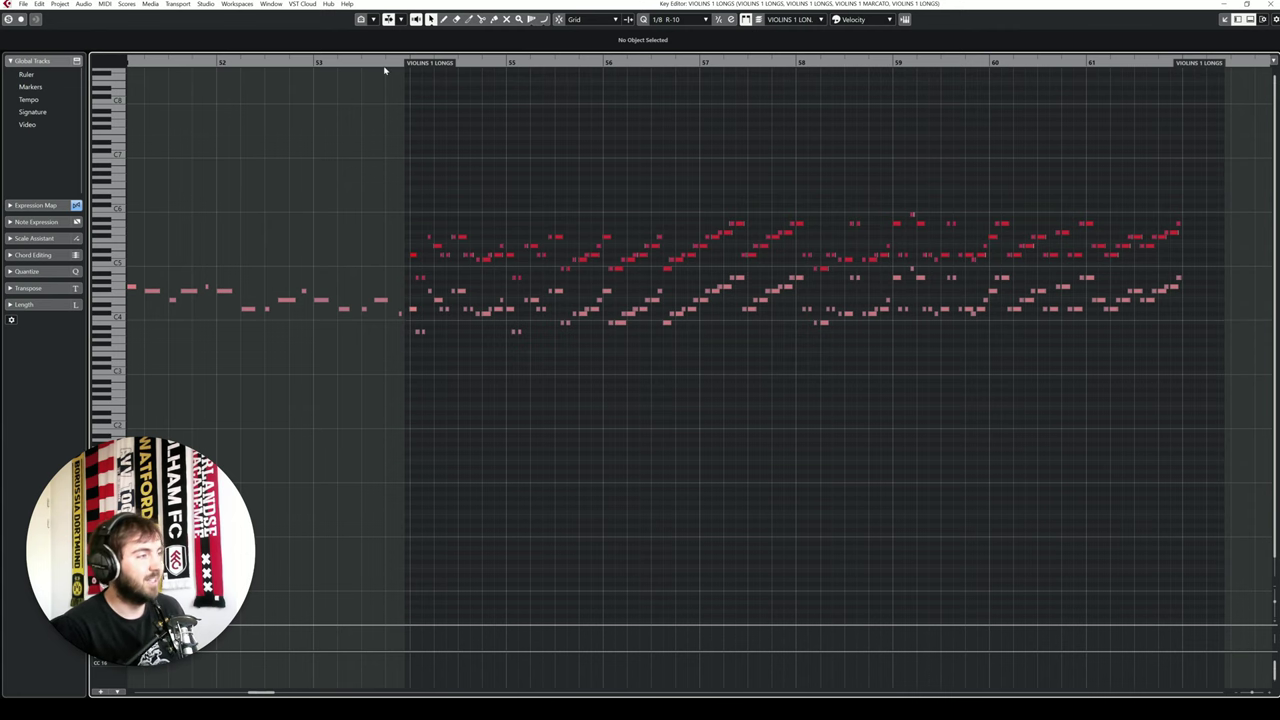
Step: Play the VIOLINS 1 LONGS passage from bar 54 with Auto-Scroll, then leave the cursor at bar 58
{"action": "key", "text": "space"}
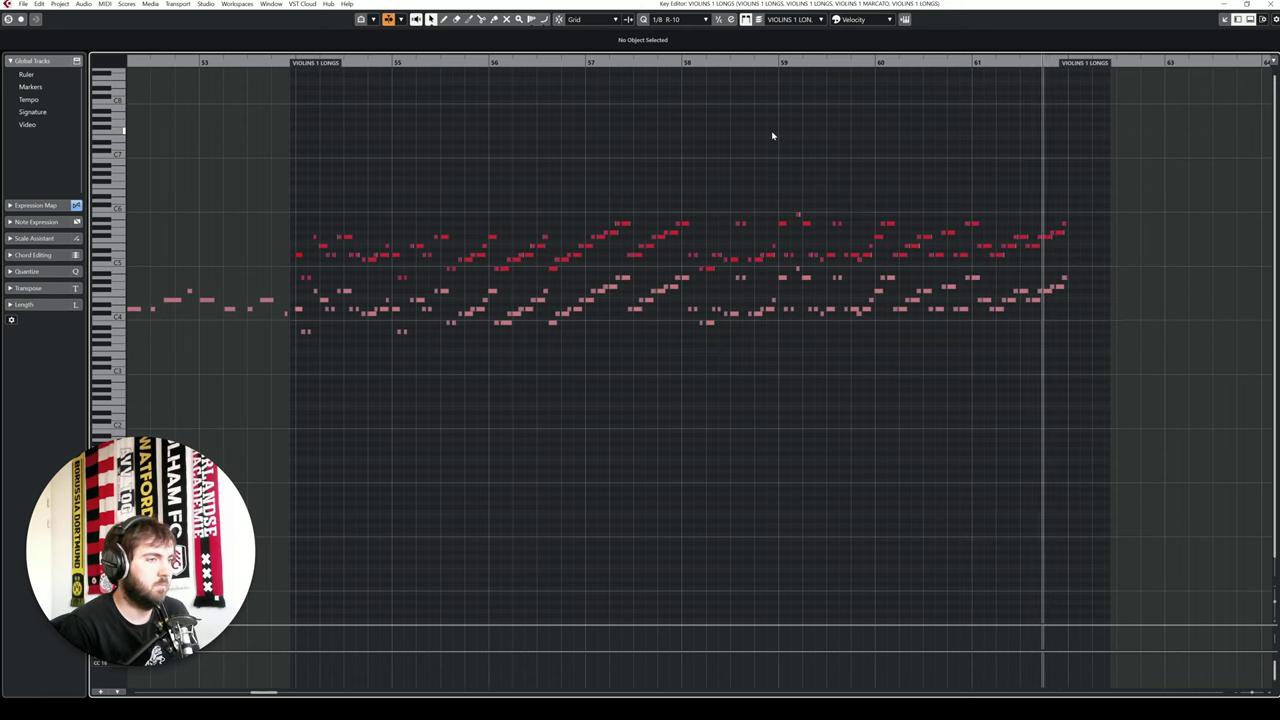
{"action": "key", "text": "space"}
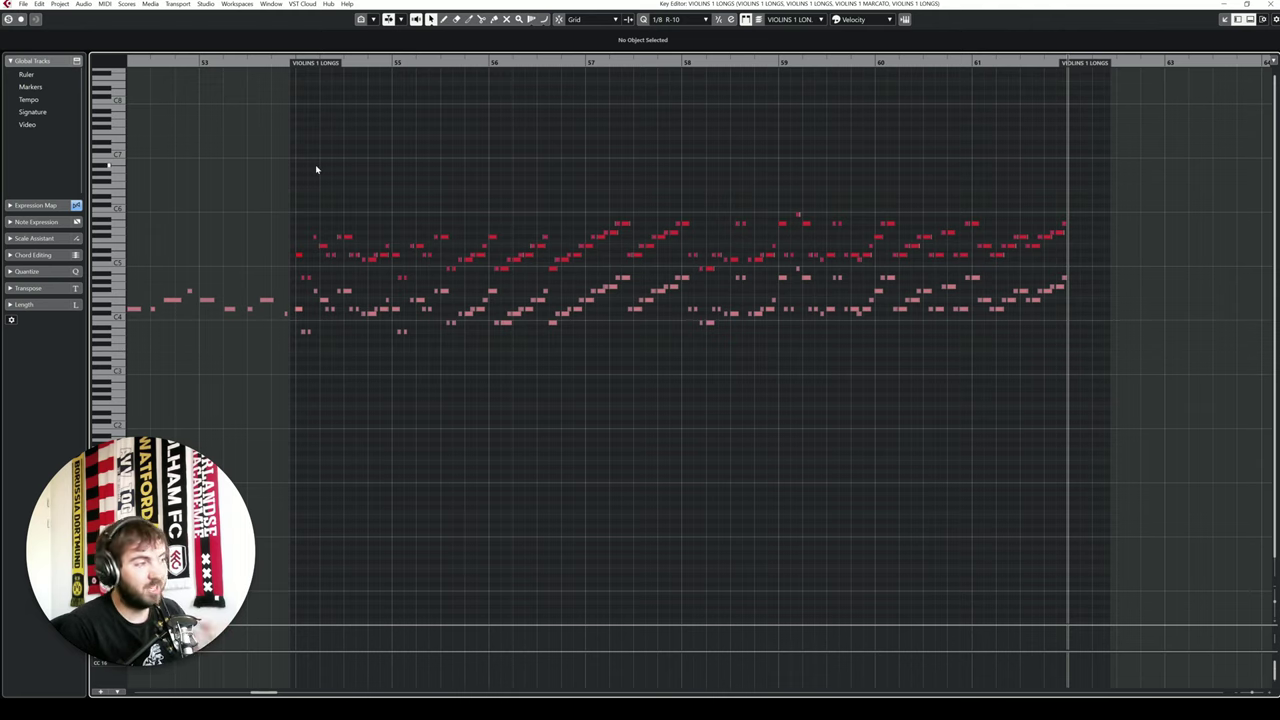
{"action": "scroll", "coordinate": [700, 236], "scroll_direction": "up", "scroll_amount": 3}
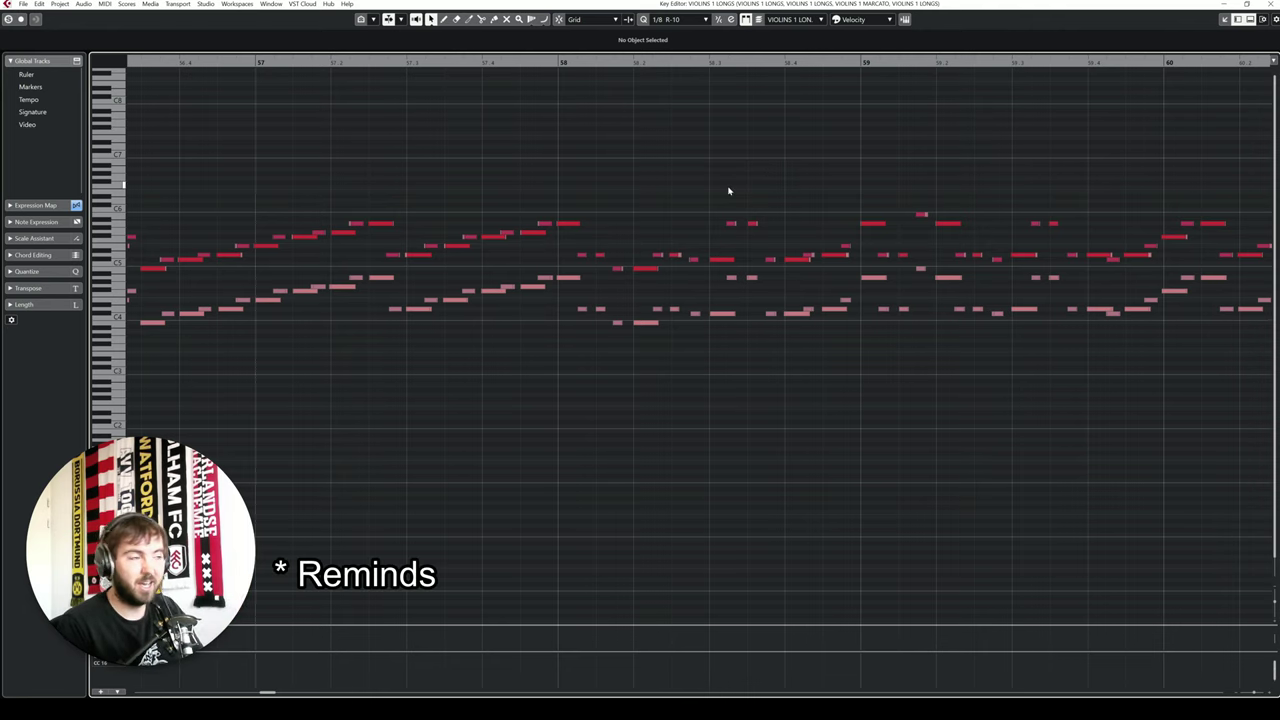
{"action": "key", "text": "space"}
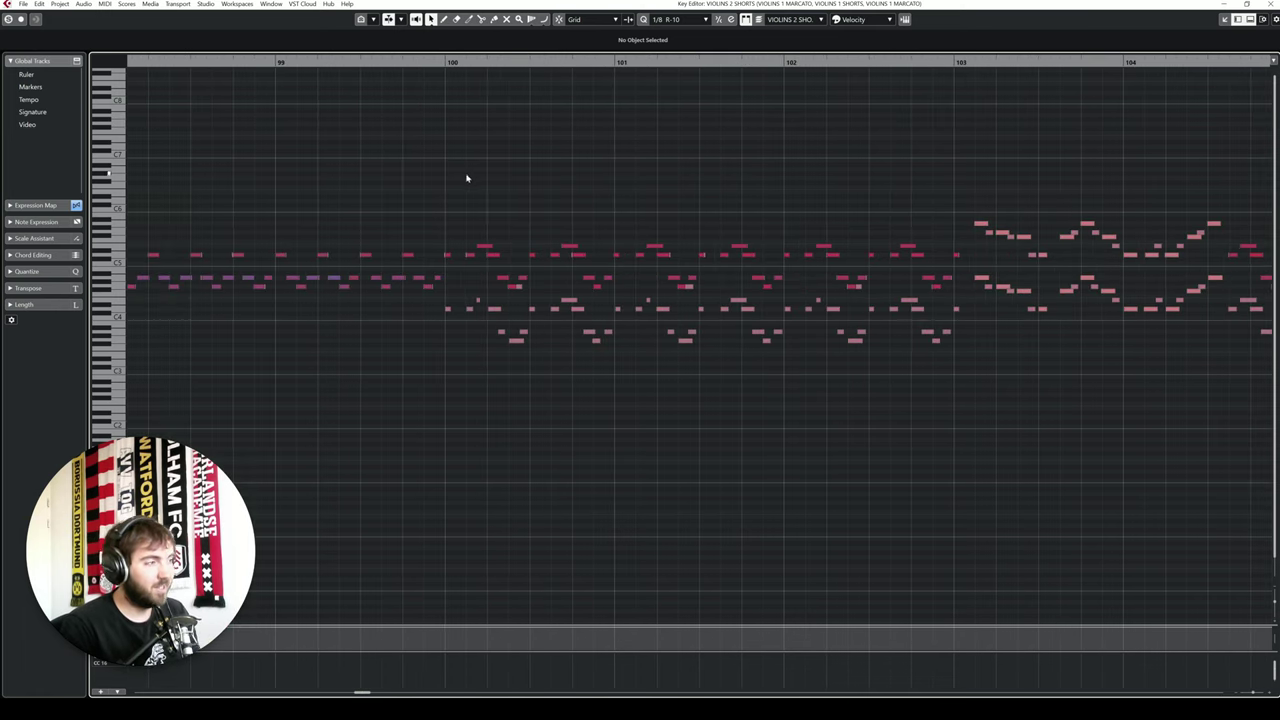
Step: Marquee-select and deselect short violin notes around bar 99, then scroll right to bar 103
{"action": "left_click_drag", "start_coordinate": [447, 197], "coordinate": [696, 378]}
{"action": "left_click", "coordinate": [590, 402]}
{"action": "left_click_drag", "start_coordinate": [414, 243], "coordinate": [438, 284]}
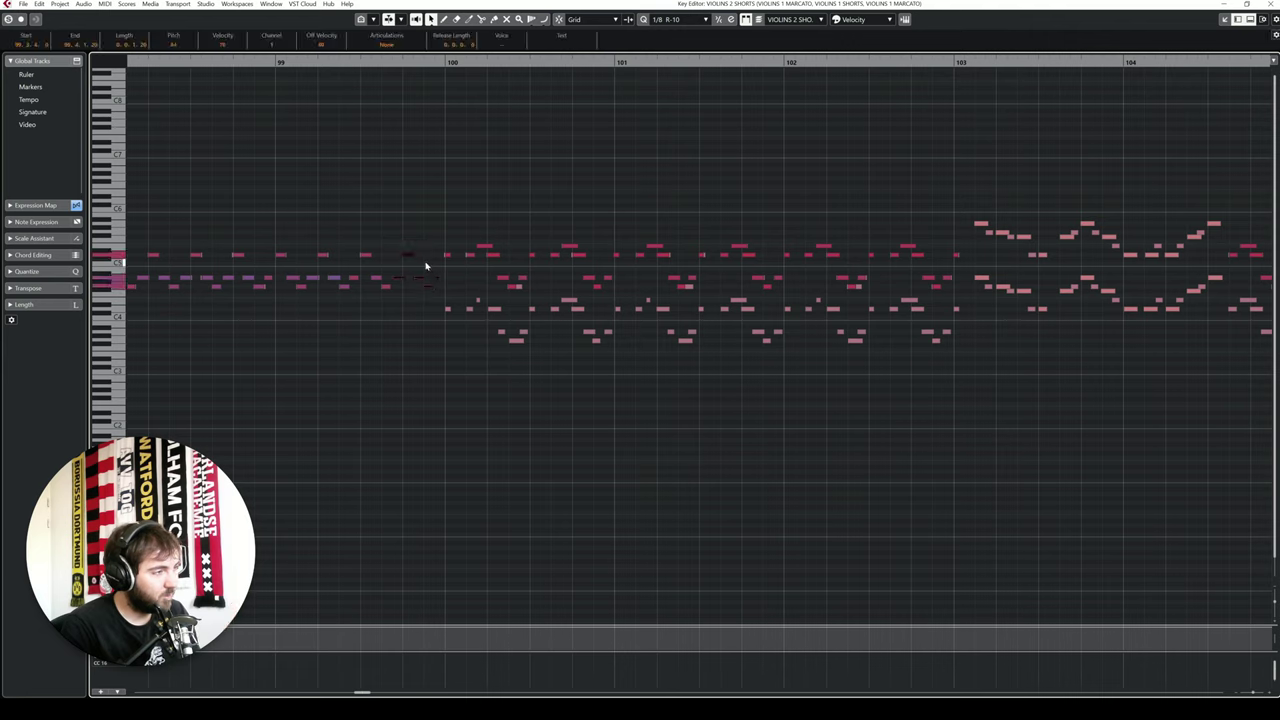
{"action": "left_click", "coordinate": [418, 258]}
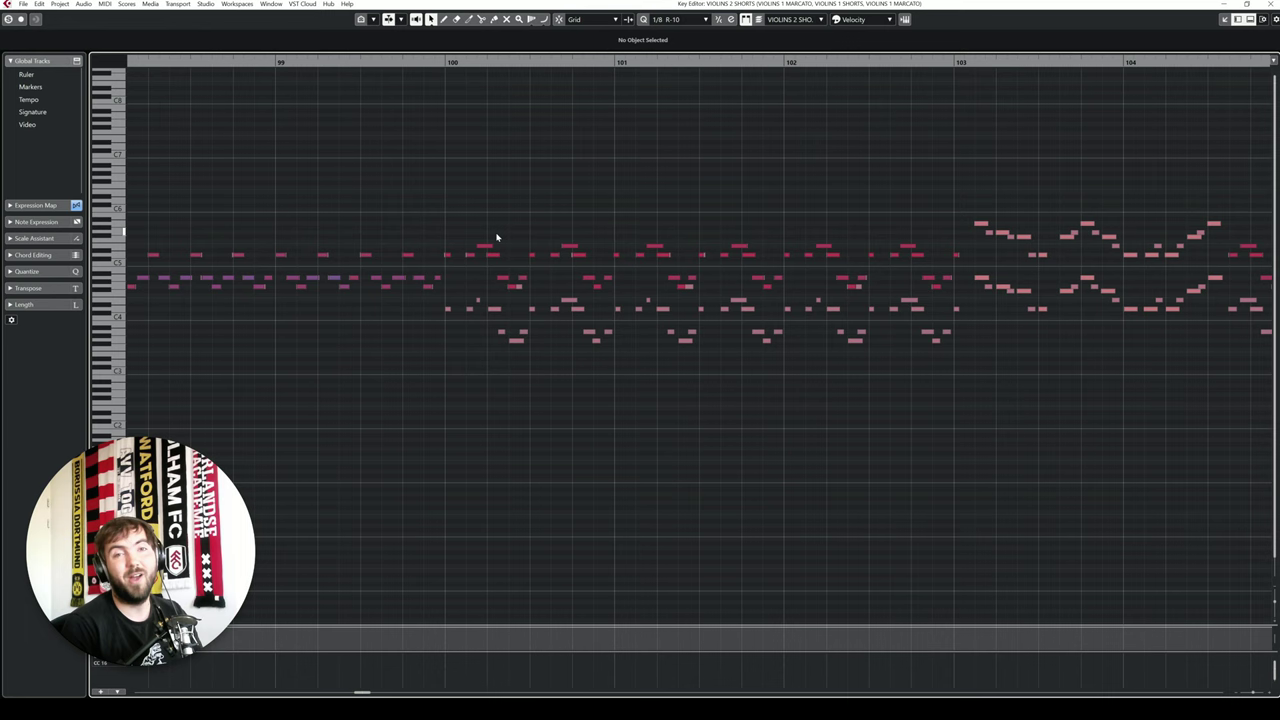
{"action": "scroll", "coordinate": [963, 460], "scroll_direction": "right", "scroll_amount": 3}
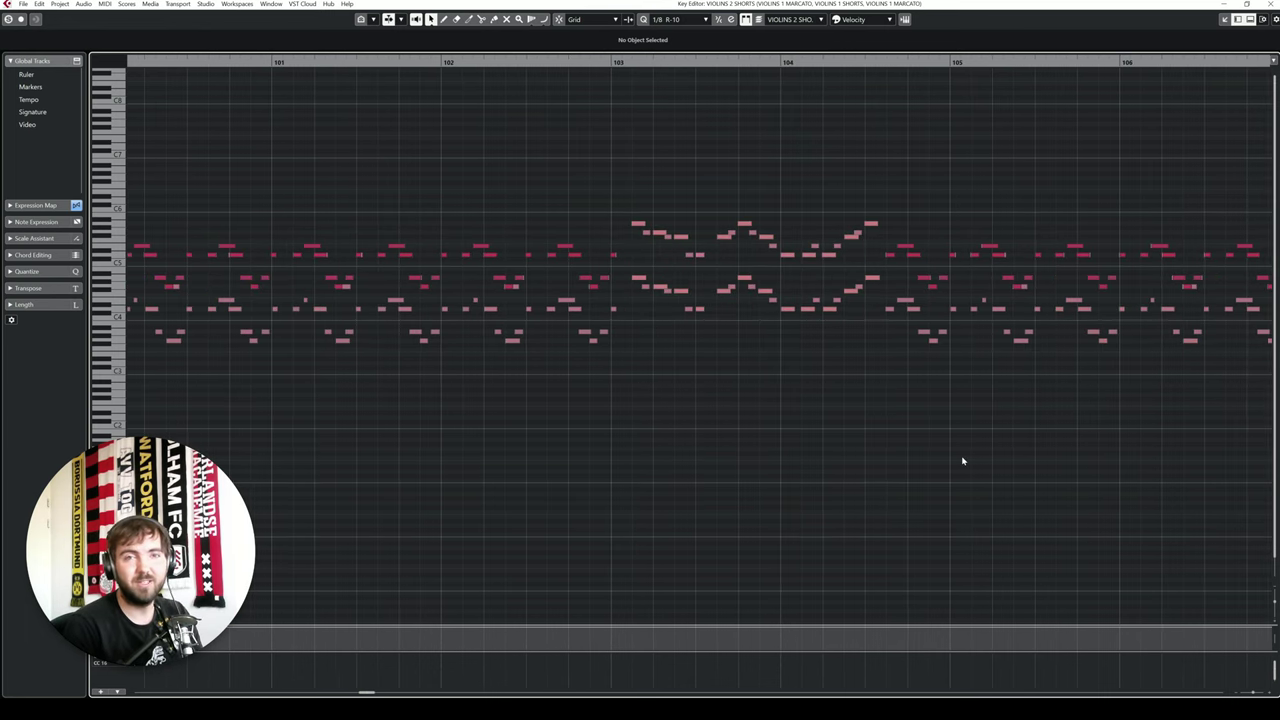
Step: Select and deselect the bar 103 phrase notes, then play them with Auto-Scroll on
{"action": "left_click_drag", "start_coordinate": [634, 196], "coordinate": [820, 326]}
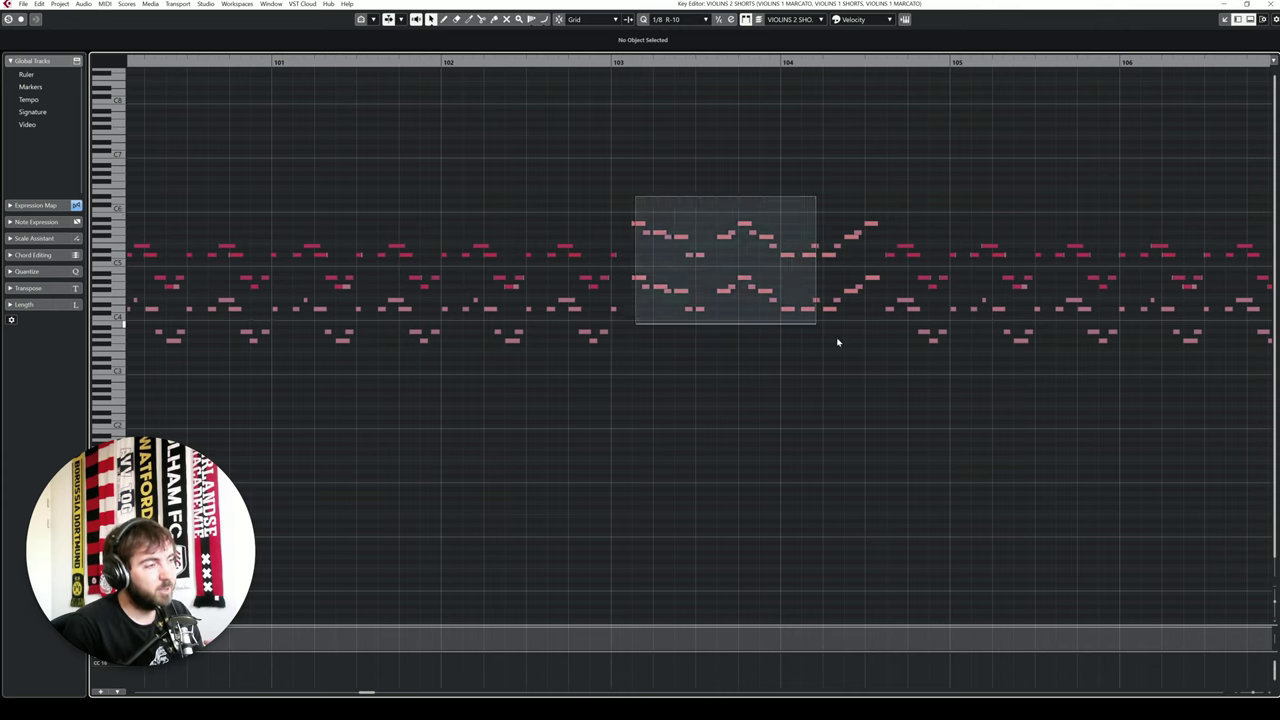
{"action": "left_click", "coordinate": [632, 200]}
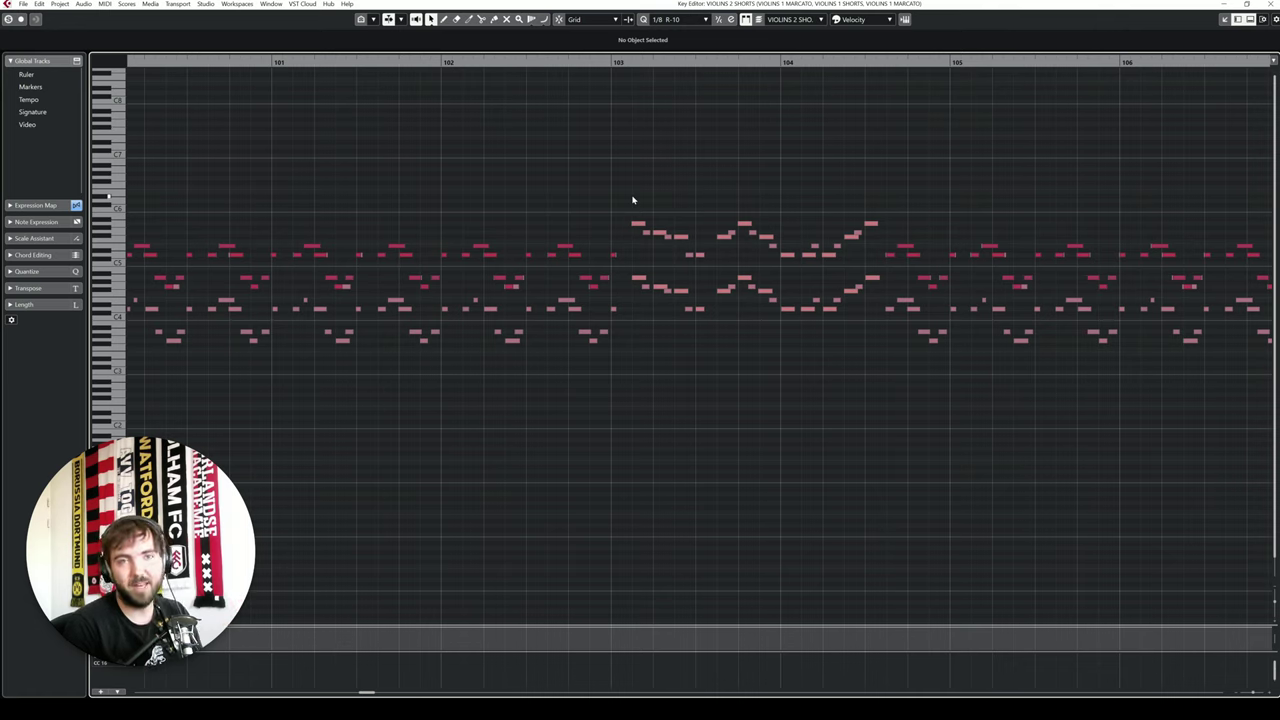
{"action": "key", "text": "space"}
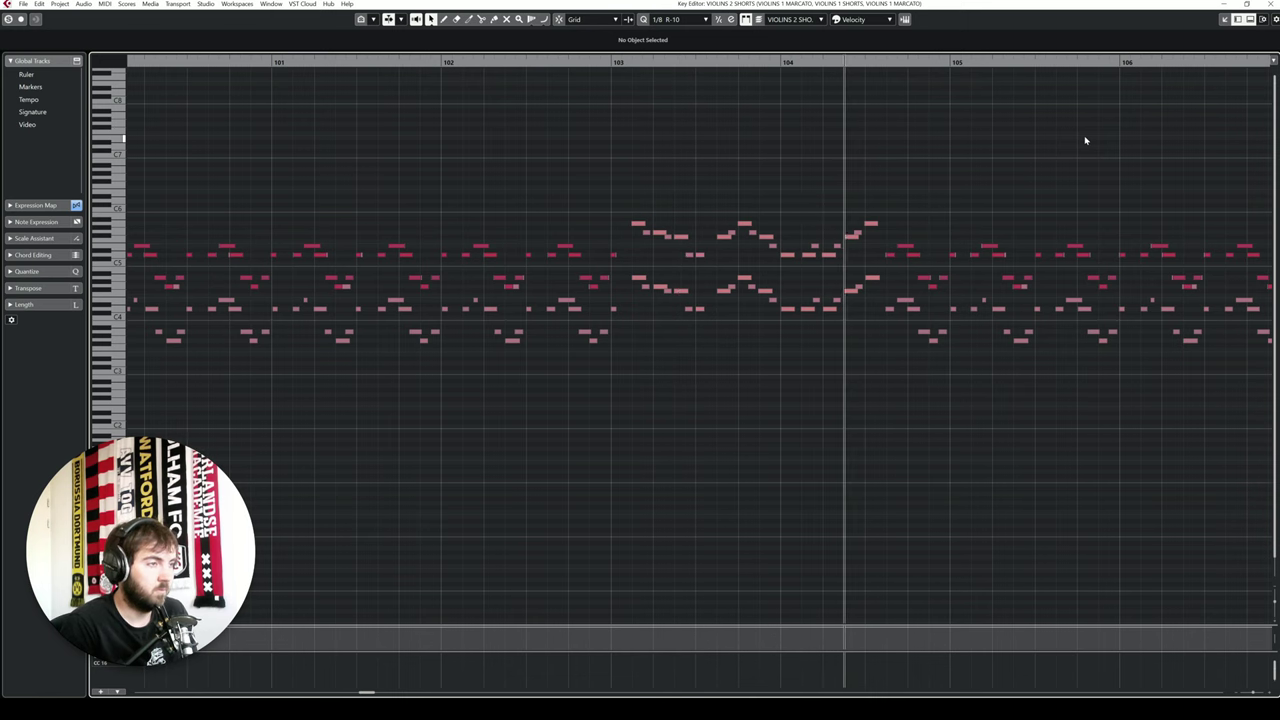
{"action": "key", "text": "f"}
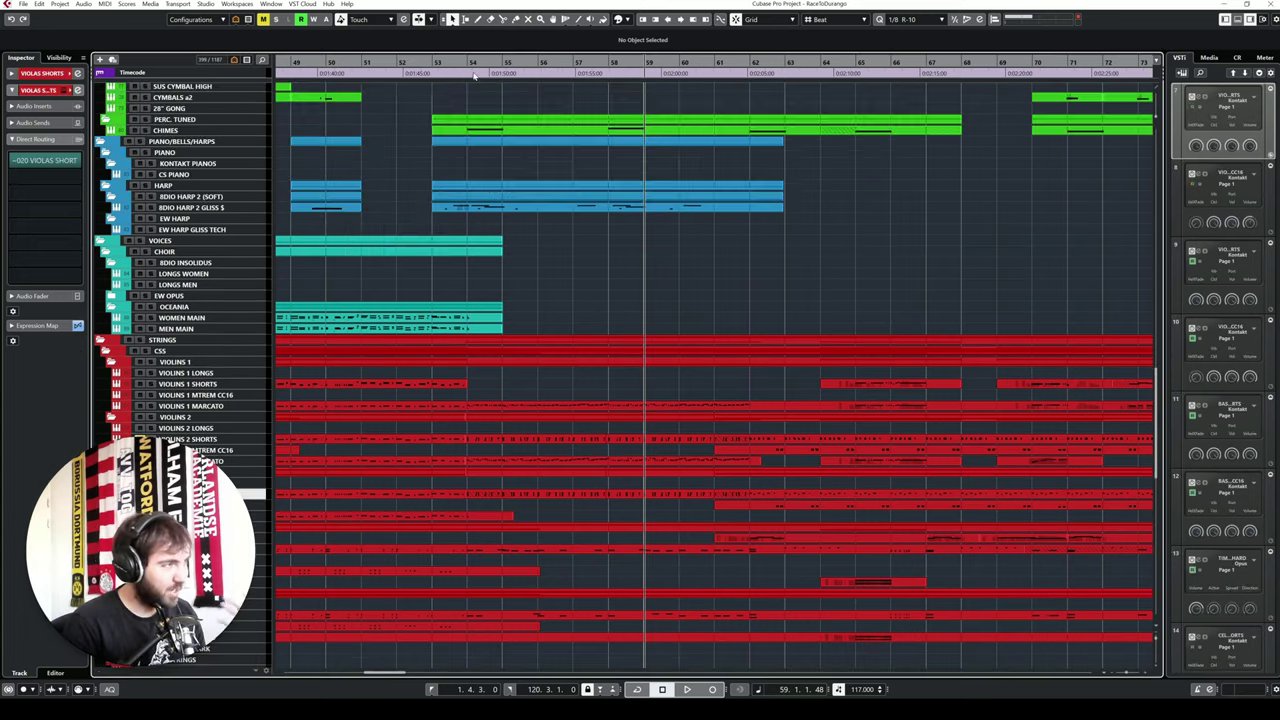
Step: Play percussion, harp, choir and strings from bar 54, then stop and return to the start position
{"action": "left_click", "coordinate": [467, 64]}
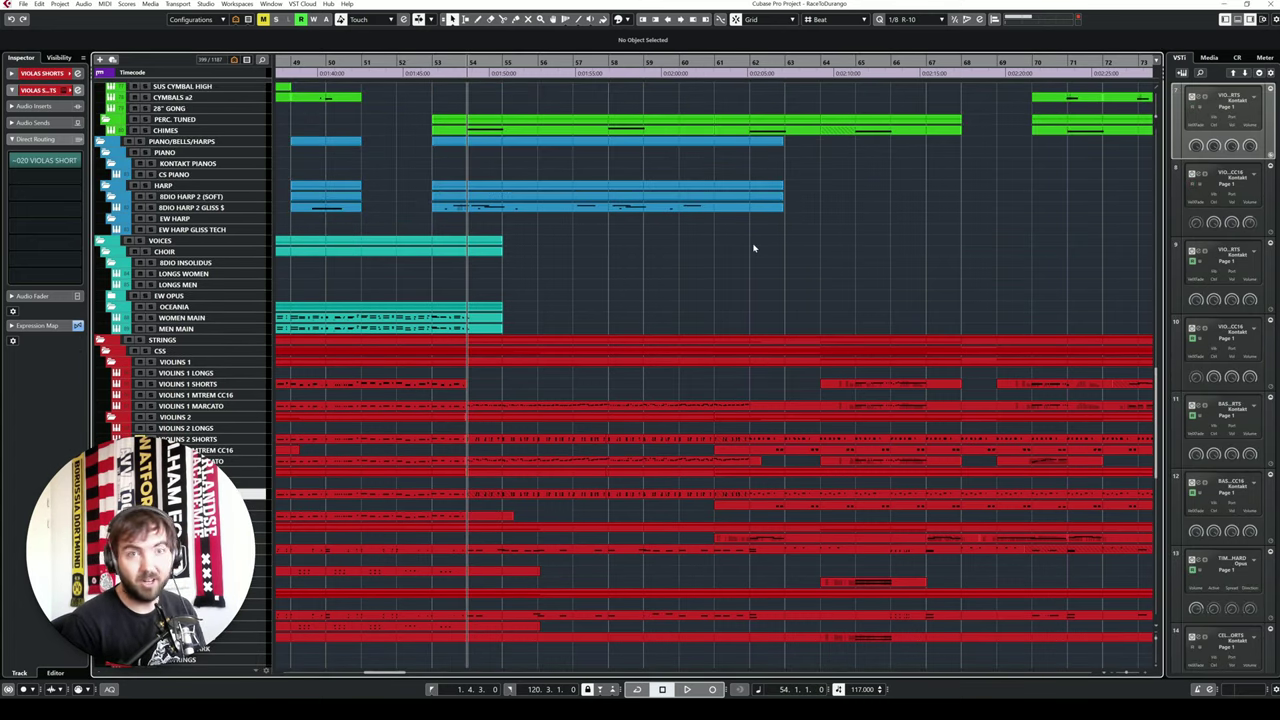
{"action": "key", "text": "space"}
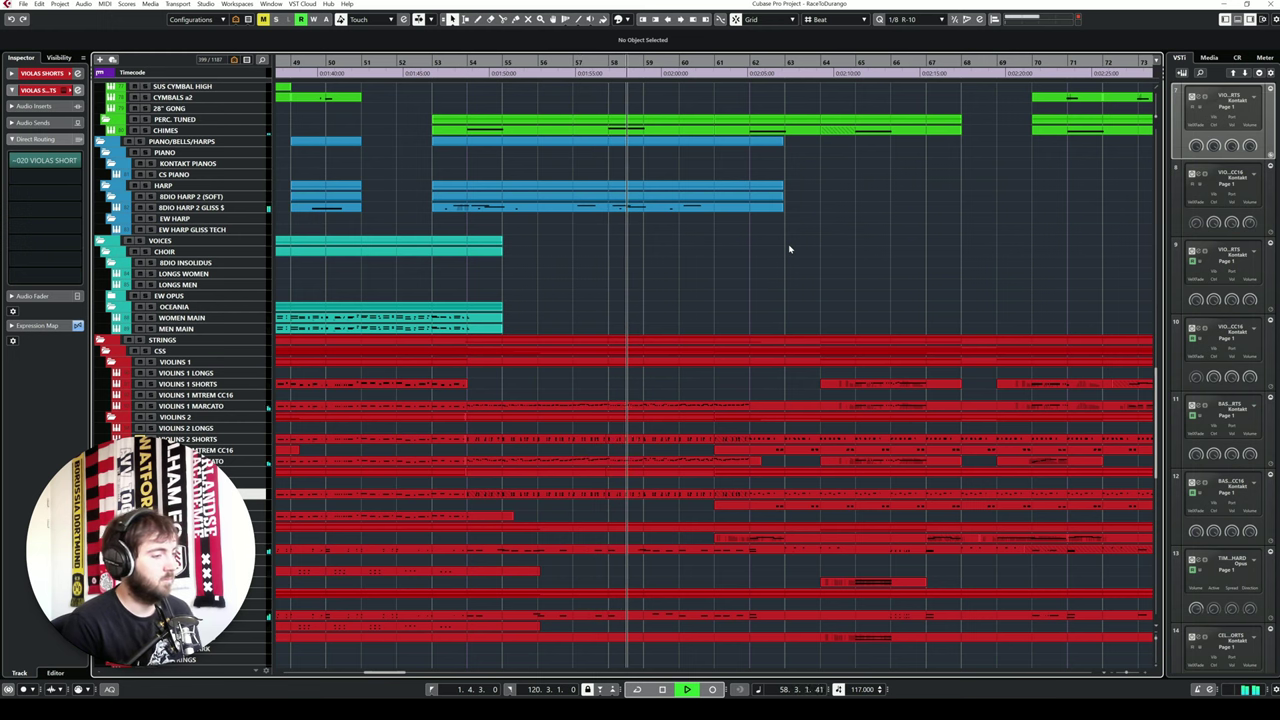
{"action": "key", "text": "space"}
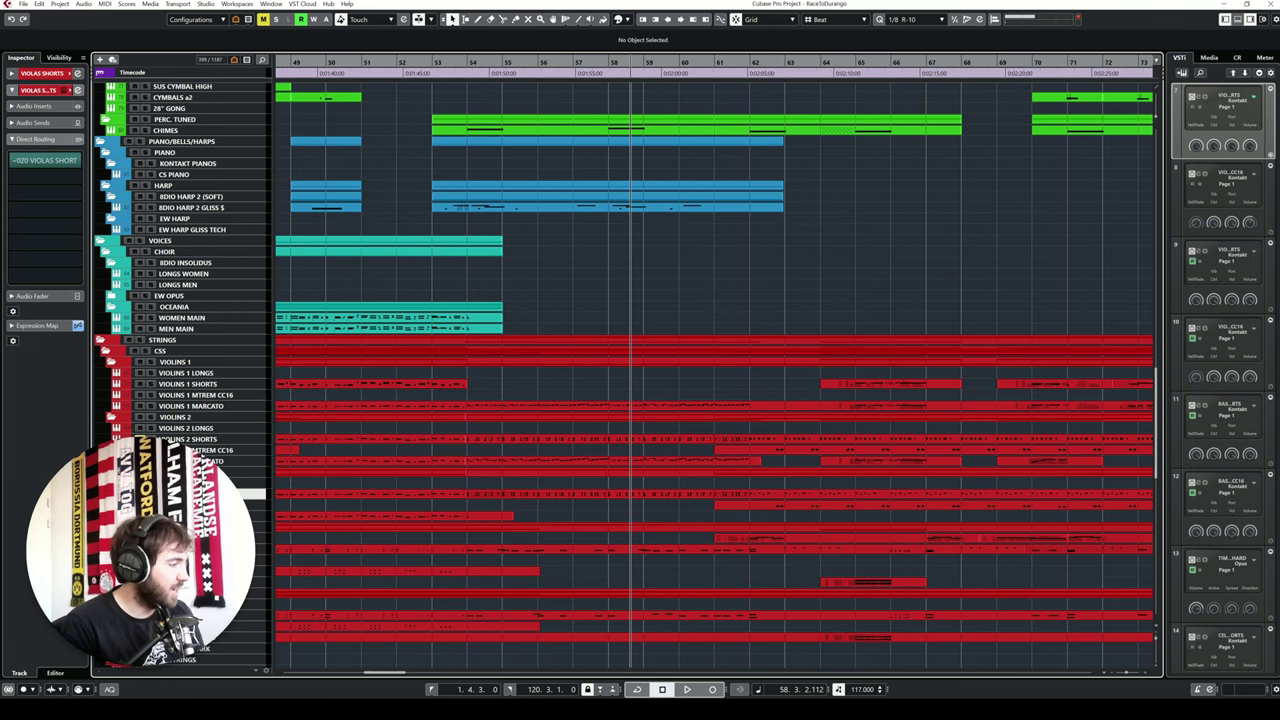
{"action": "key", "text": "space"}
{"action": "key", "text": "space"}
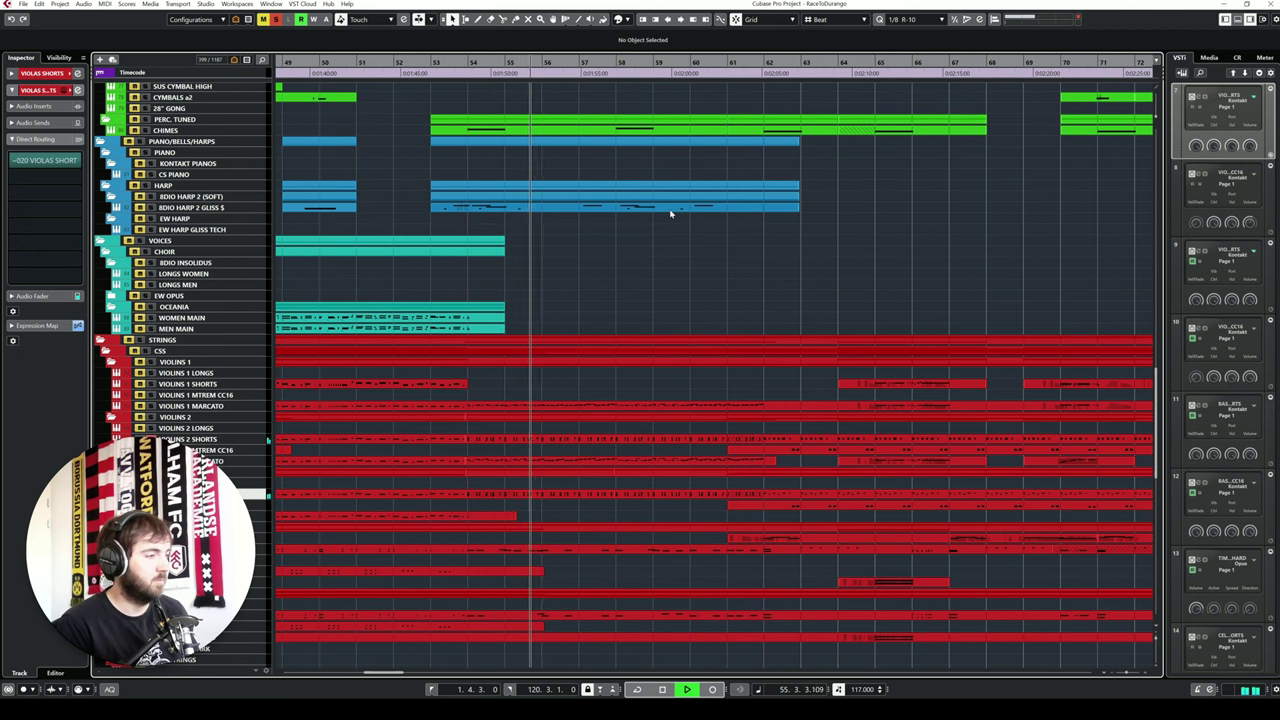
Step: Stop, replay the passage from about bar 54, and stop again around bar 58
{"action": "key", "text": "space"}
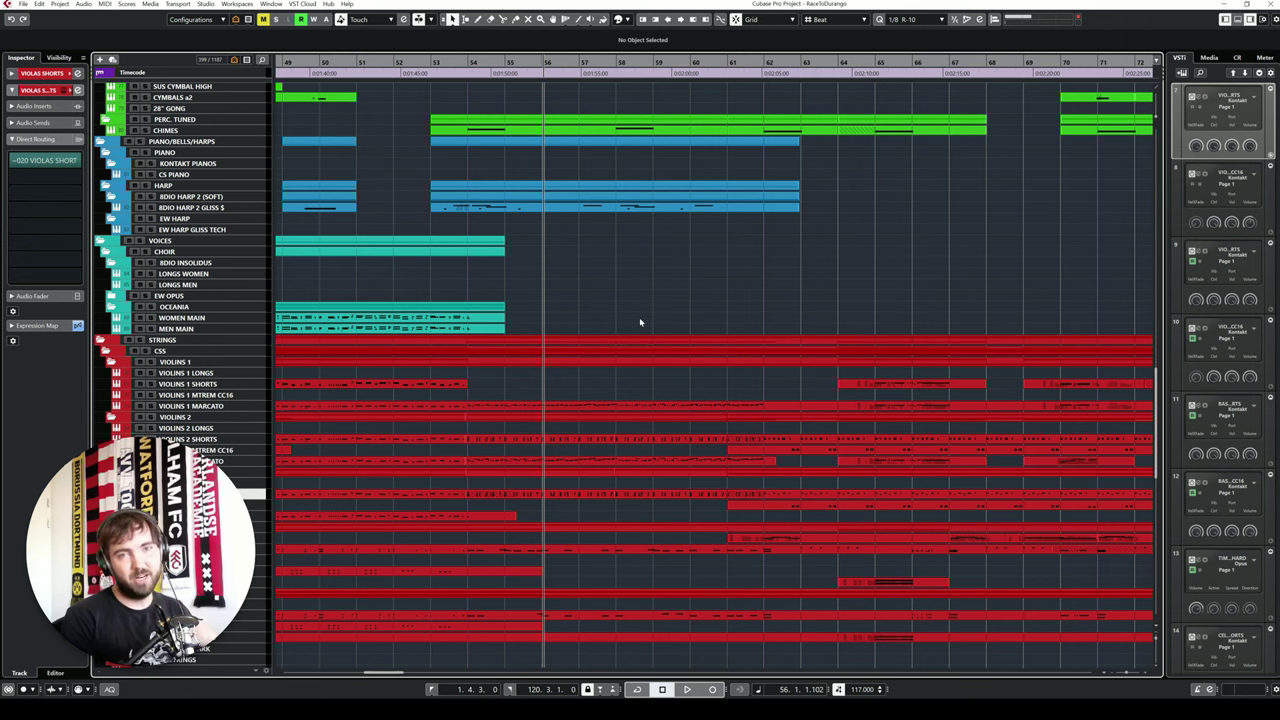
{"action": "double_click", "coordinate": [480, 64]}
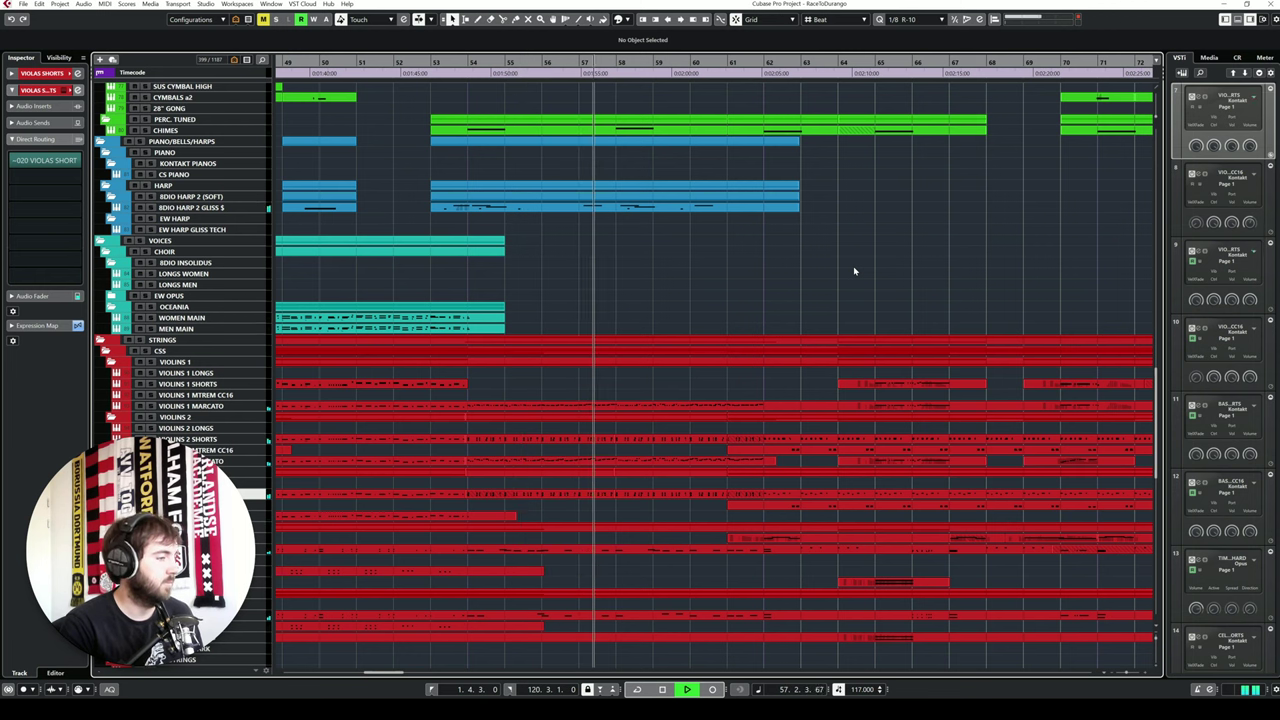
{"action": "key", "text": "space"}
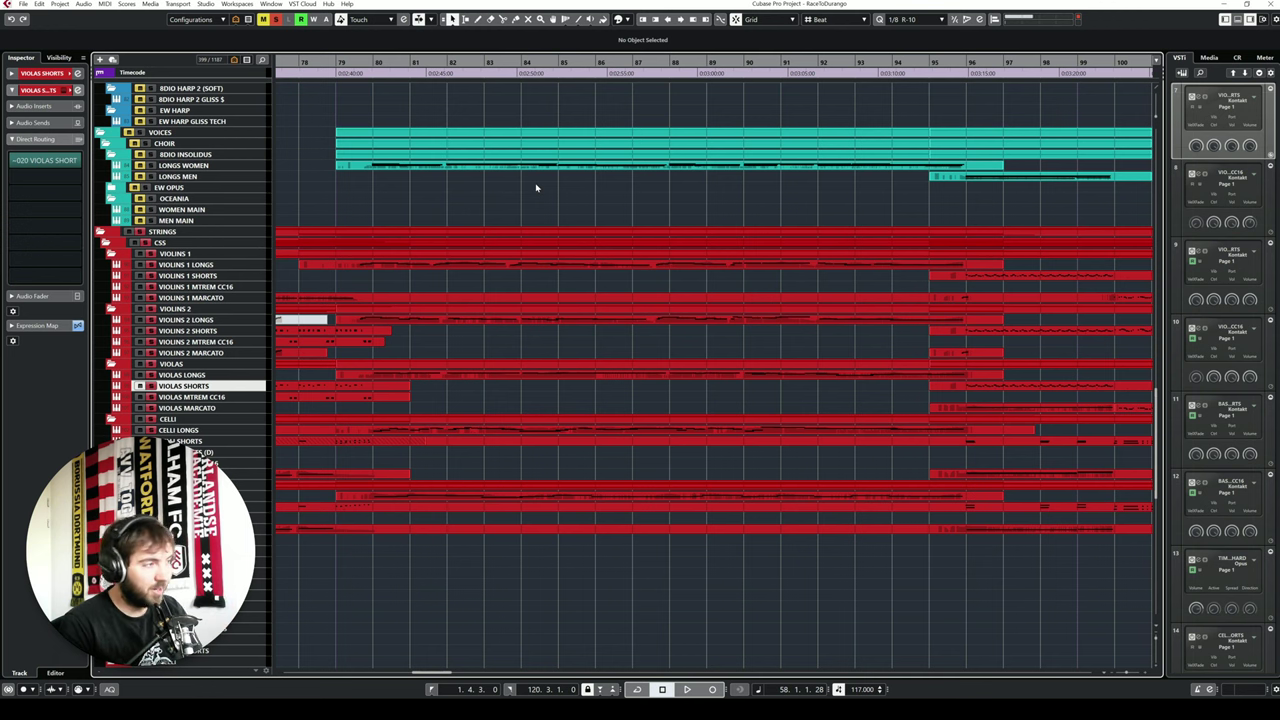
Step: Play the choir and strings passage to bar 83, then scroll up toward brass and percussion
{"action": "key", "text": "space"}
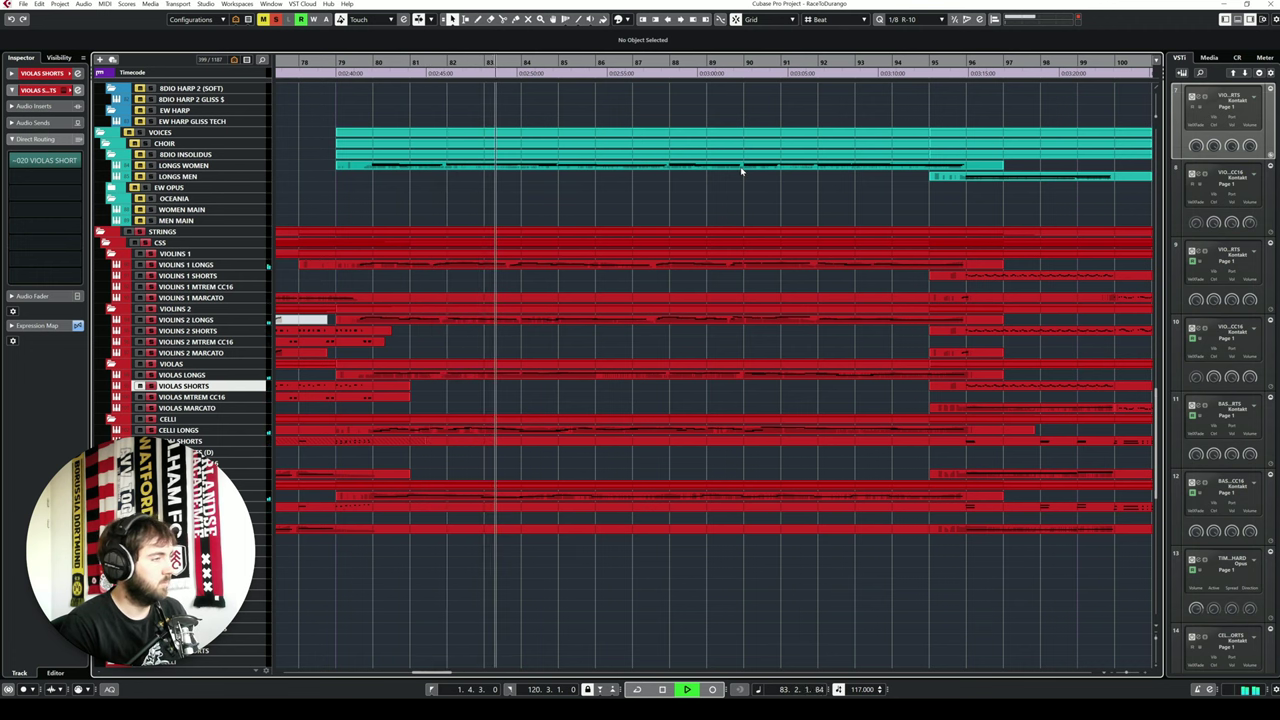
{"action": "key", "text": "space"}
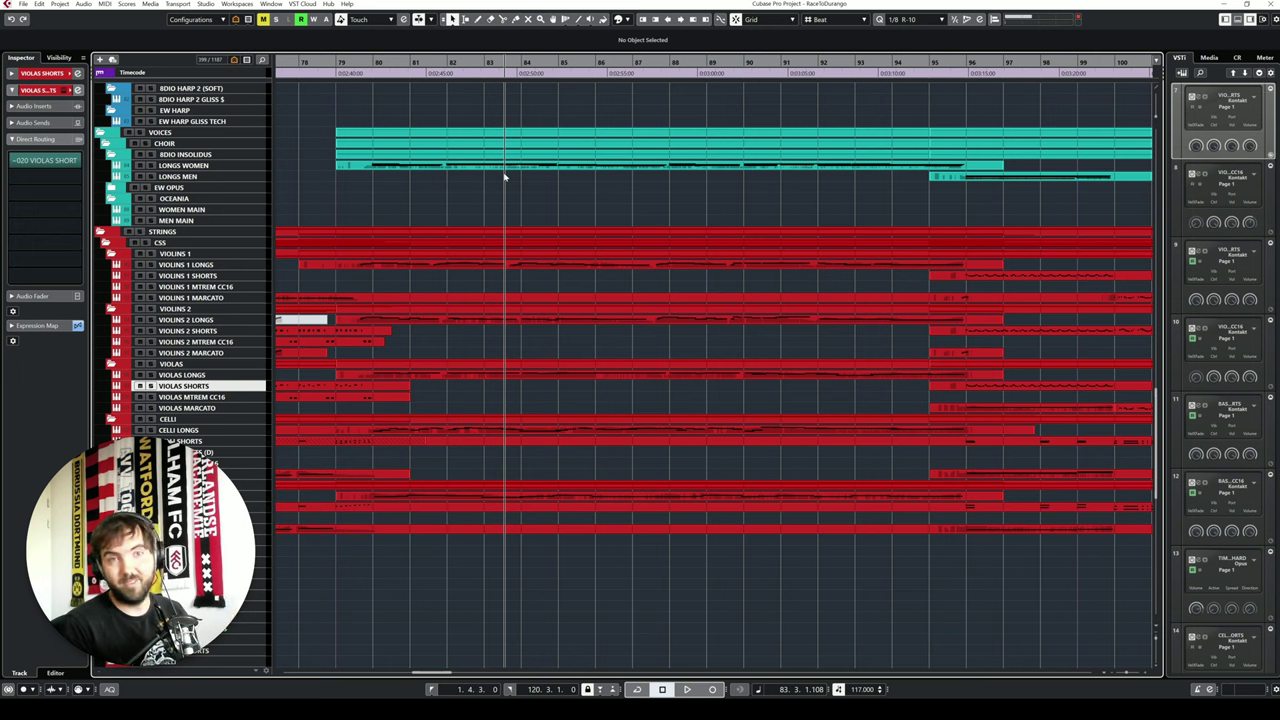
{"action": "scroll", "coordinate": [504, 177], "scroll_direction": "up", "scroll_amount": 5}
Step: Scroll through the woodwind and brass folders and play back from about bar 80
{"action": "scroll", "coordinate": [630, 330], "scroll_direction": "up", "scroll_amount": 8}
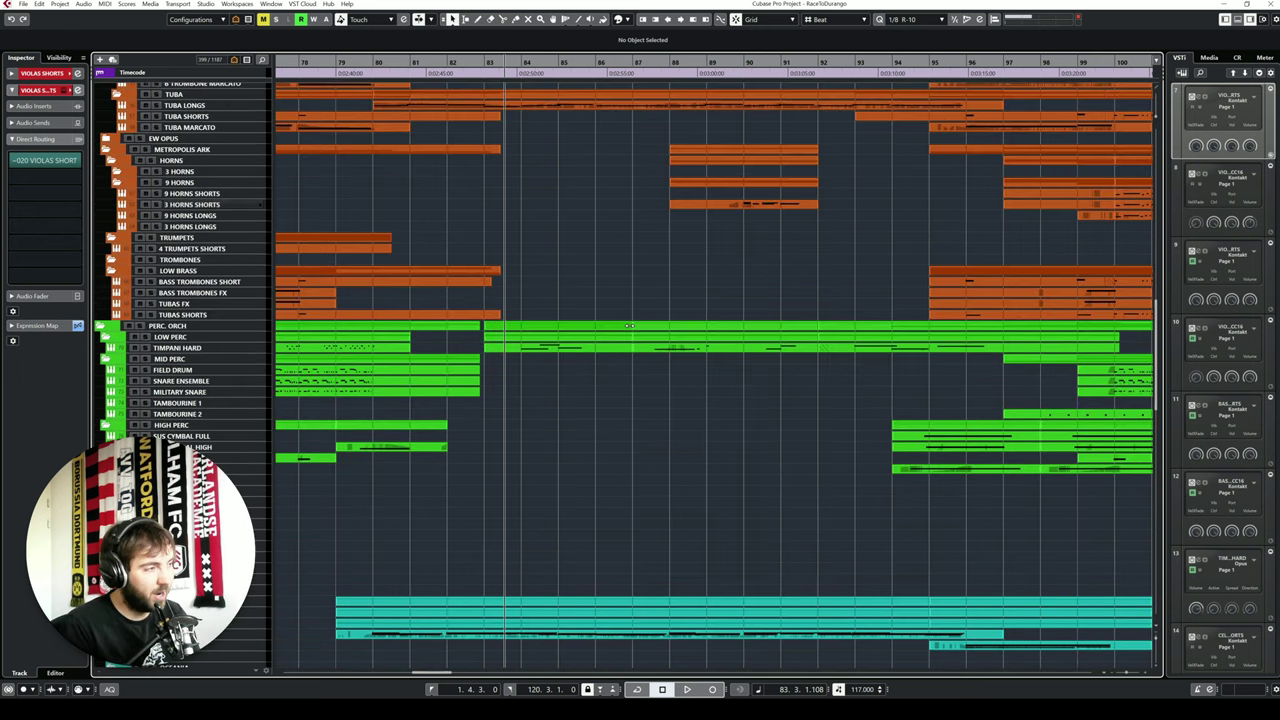
{"action": "scroll", "coordinate": [548, 282], "scroll_direction": "up", "scroll_amount": 8}
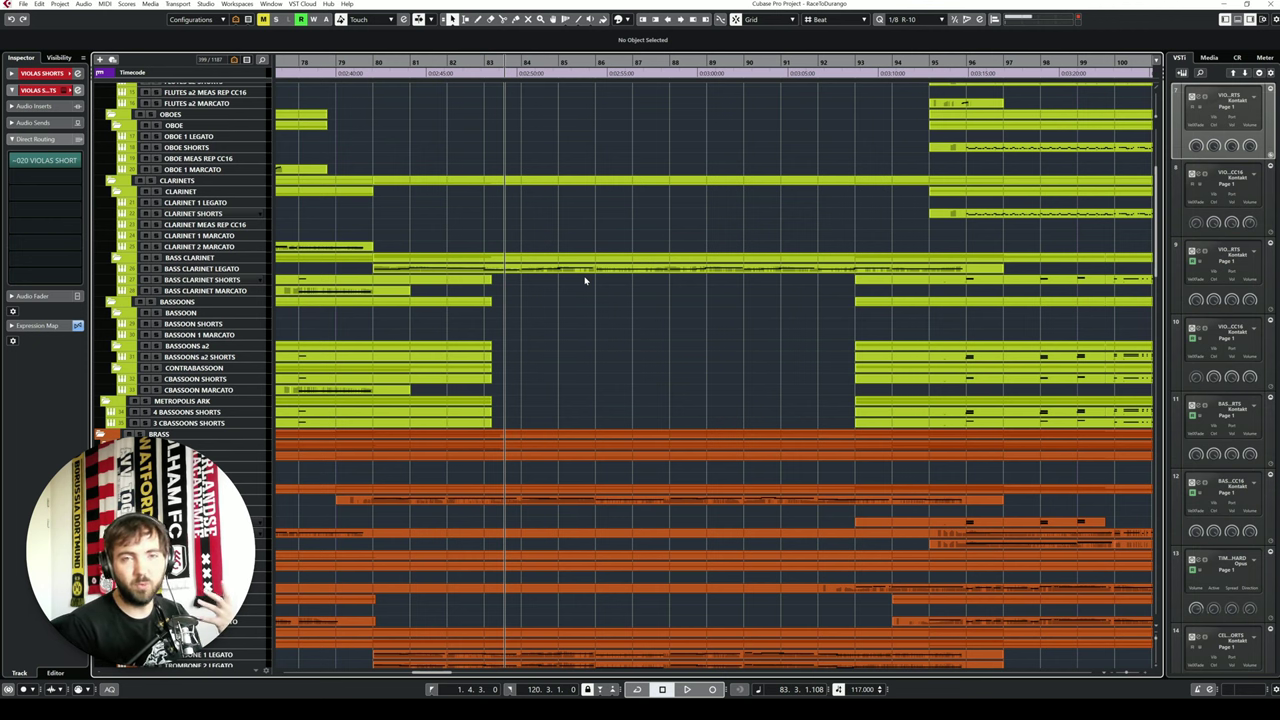
{"action": "scroll", "coordinate": [586, 282], "scroll_direction": "down", "scroll_amount": 8}
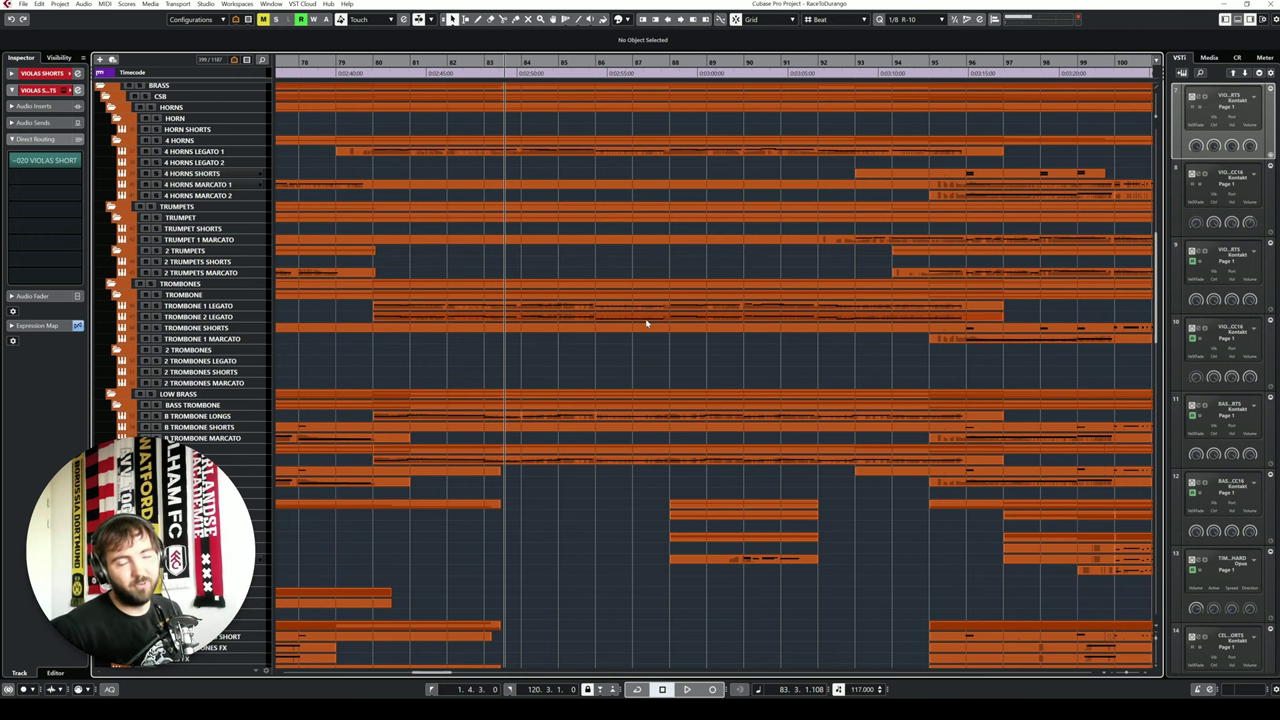
{"action": "key", "text": "space"}
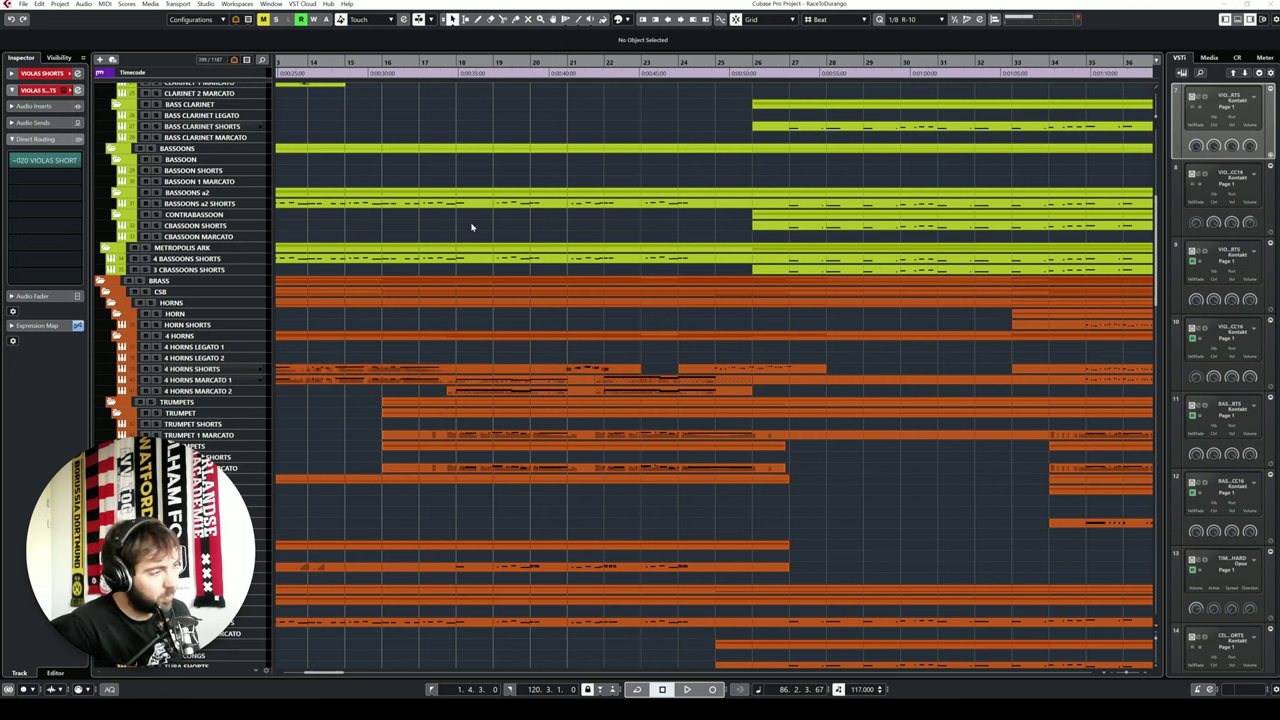
Step: Open 4 HORNS MARCATO 1 and mute three lower chord notes around bars 21–22 with the Mute tool
{"action": "mouse_move", "coordinate": [457, 61]}
{"action": "left_mouse_down"}
{"action": "mouse_move", "coordinate": [505, 61]}
{"action": "mouse_move", "coordinate": [452, 61]}
{"action": "left_mouse_up"}
{"action": "key", "text": "space"}
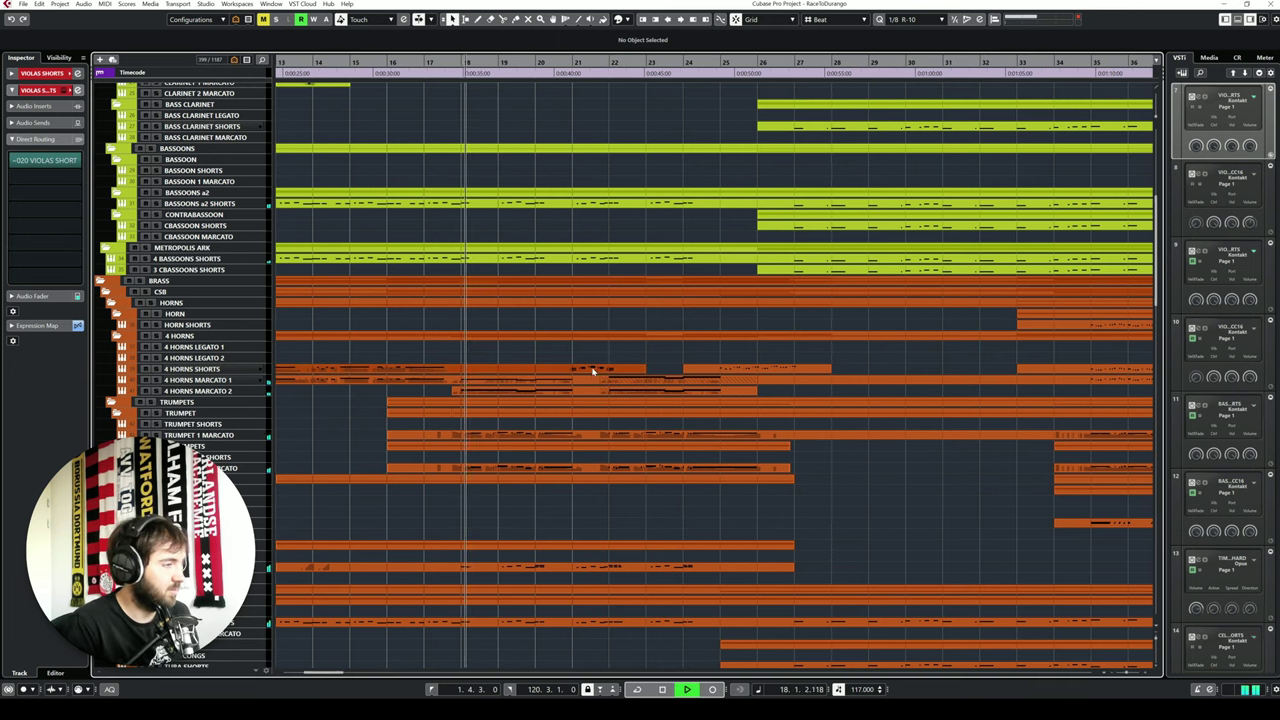
{"action": "double_click", "coordinate": [593, 373]}
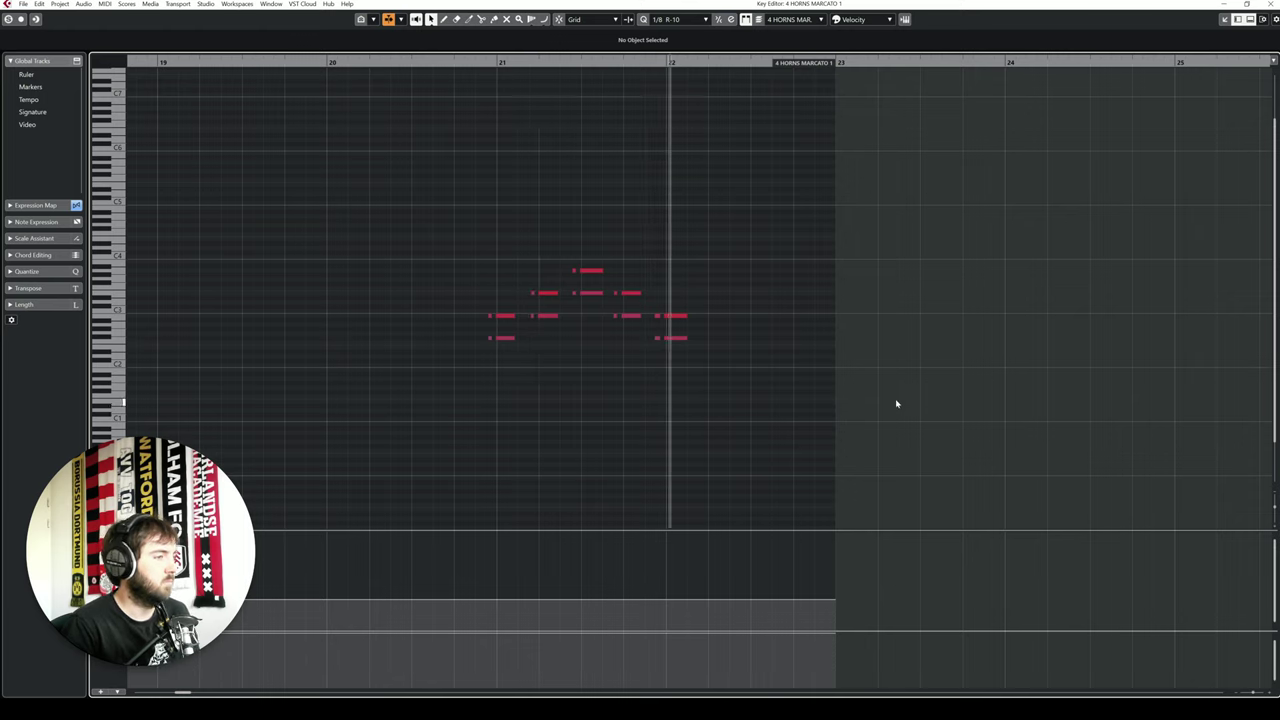
{"action": "right_click", "coordinate": [755, 354]}
{"action": "left_click", "coordinate": [826, 355]}
{"action": "left_click_drag", "start_coordinate": [535, 355], "coordinate": [568, 290]}
{"action": "left_click_drag", "start_coordinate": [642, 320], "coordinate": [612, 300]}
{"action": "left_click_drag", "start_coordinate": [654, 332], "coordinate": [688, 360]}
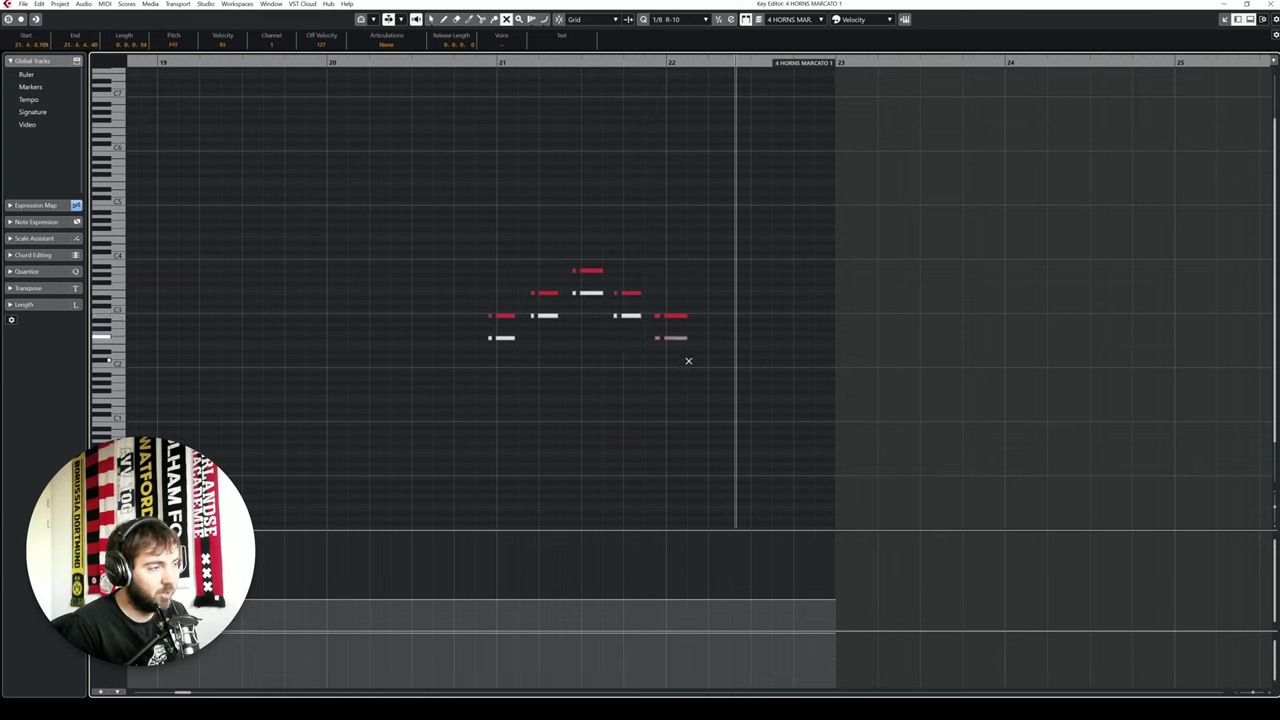
Step: Play back the horns from bar 17 to hear the thinner voicing
{"action": "key", "text": "1"}
{"action": "key", "text": "space"}
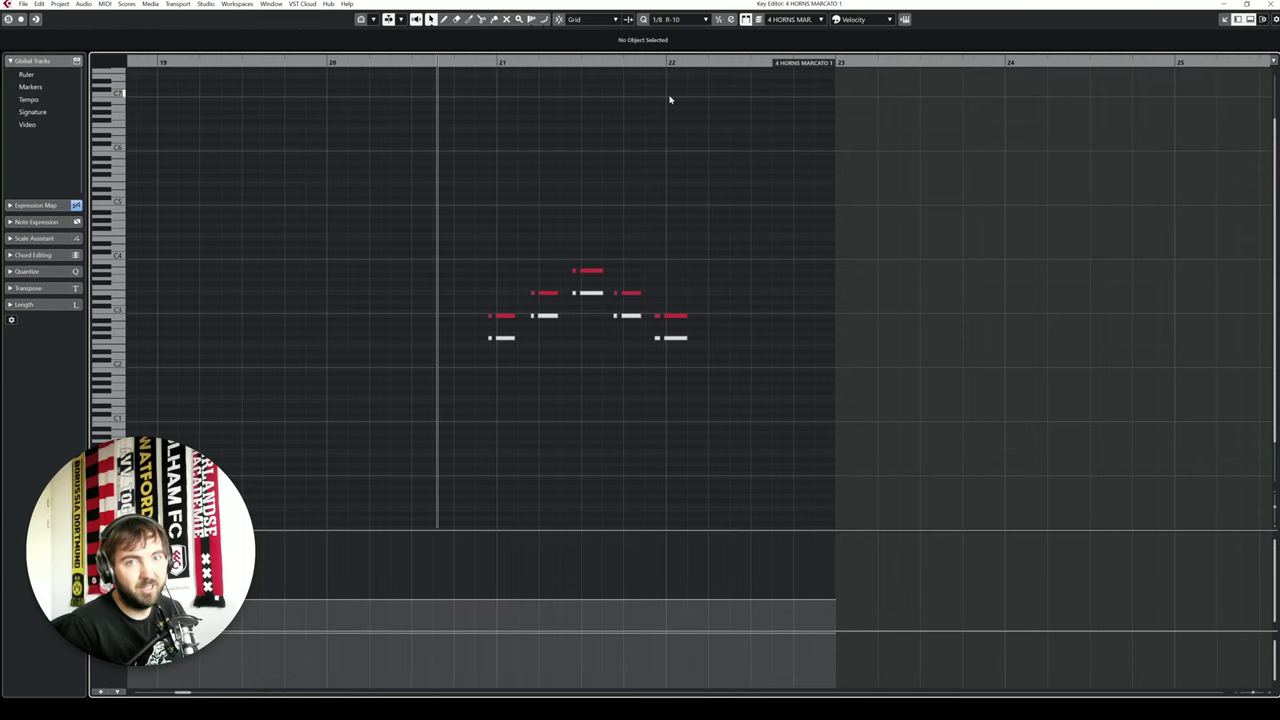
{"action": "key", "text": "space"}
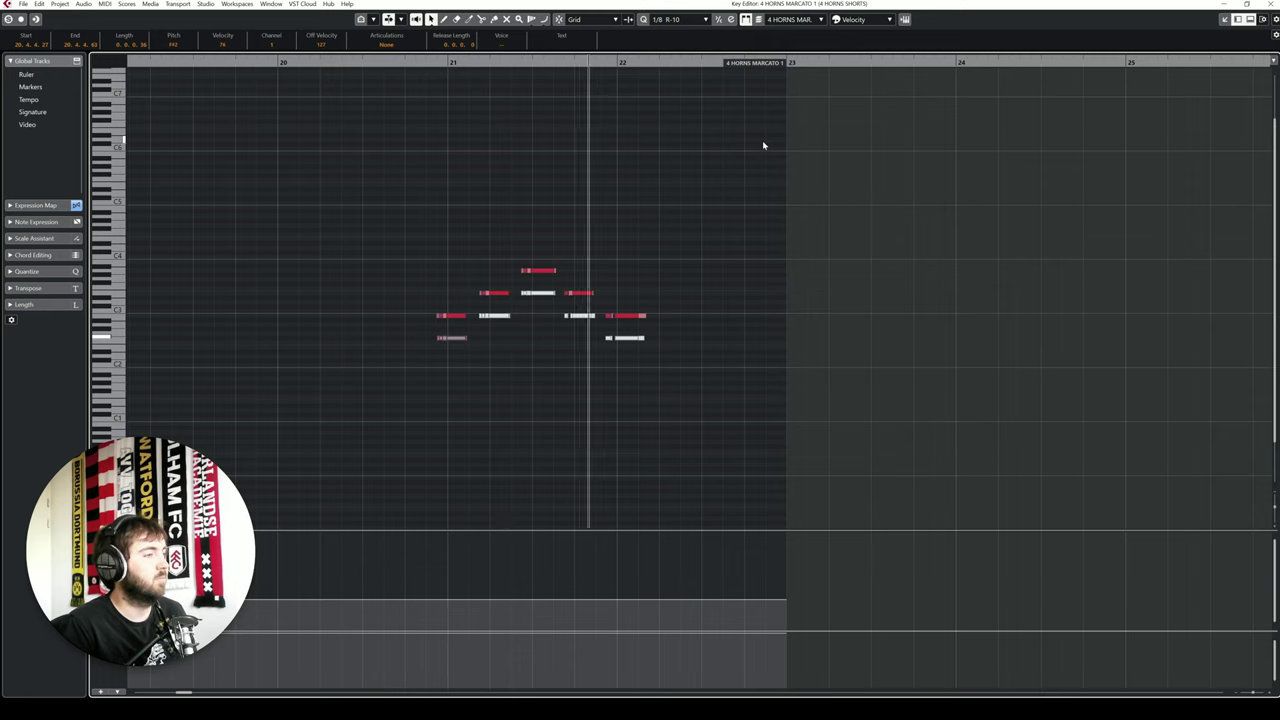
{"action": "key", "text": "7"}
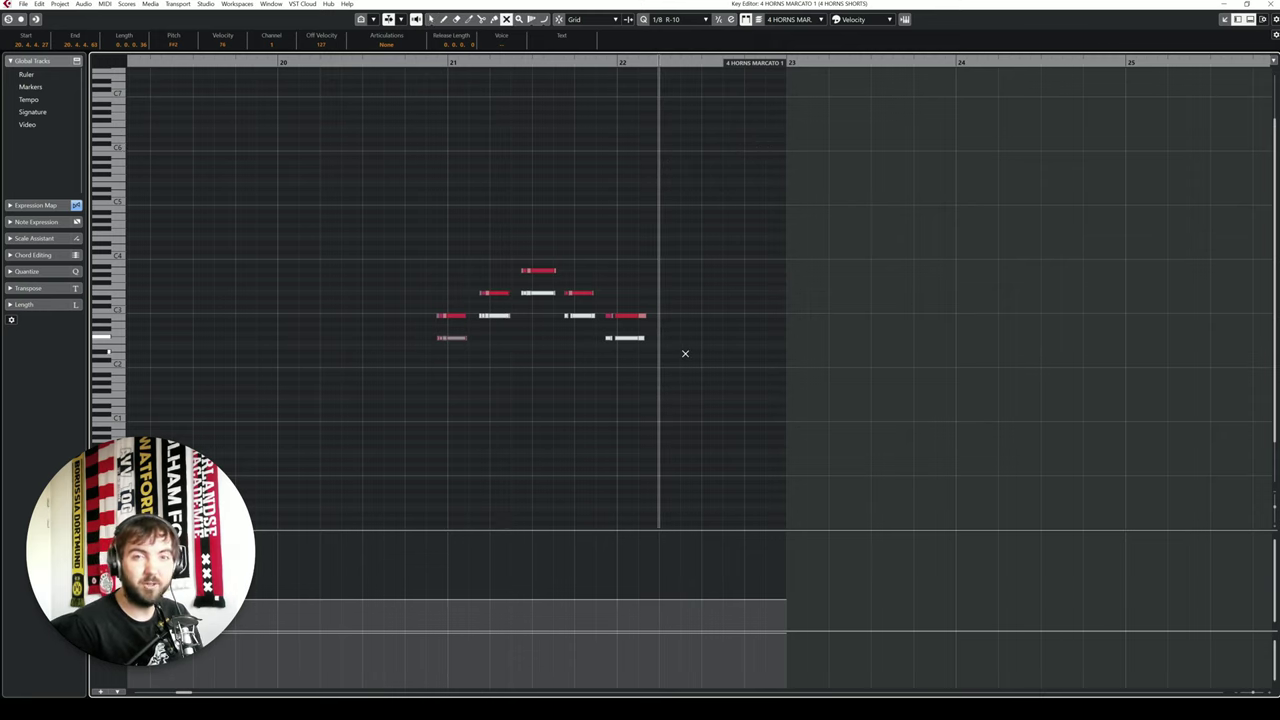
Step: Close the horns Key Editor and open the Violins 1 Longs notes for bars 37–40
{"action": "key", "text": "Escape"}
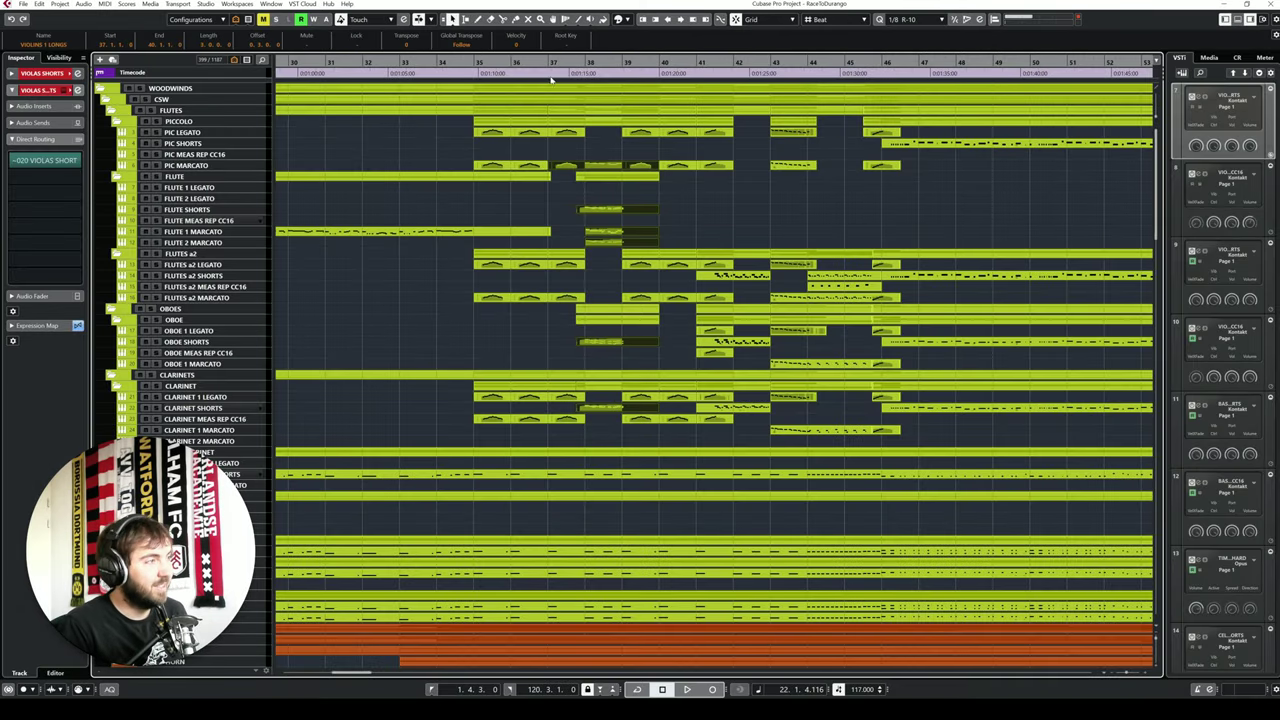
{"action": "key", "text": "Return"}
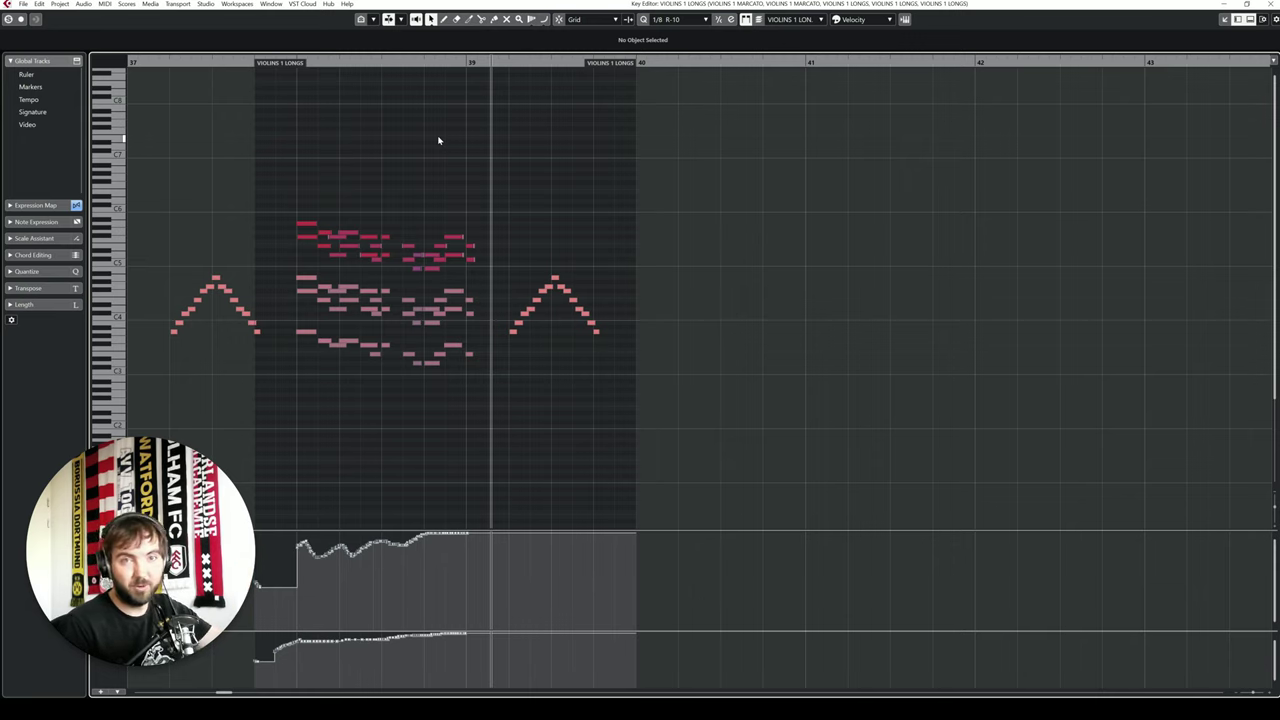
Step: Close the Violins 1 Longs Key Editor to return to the project window
{"action": "key", "text": "Return"}
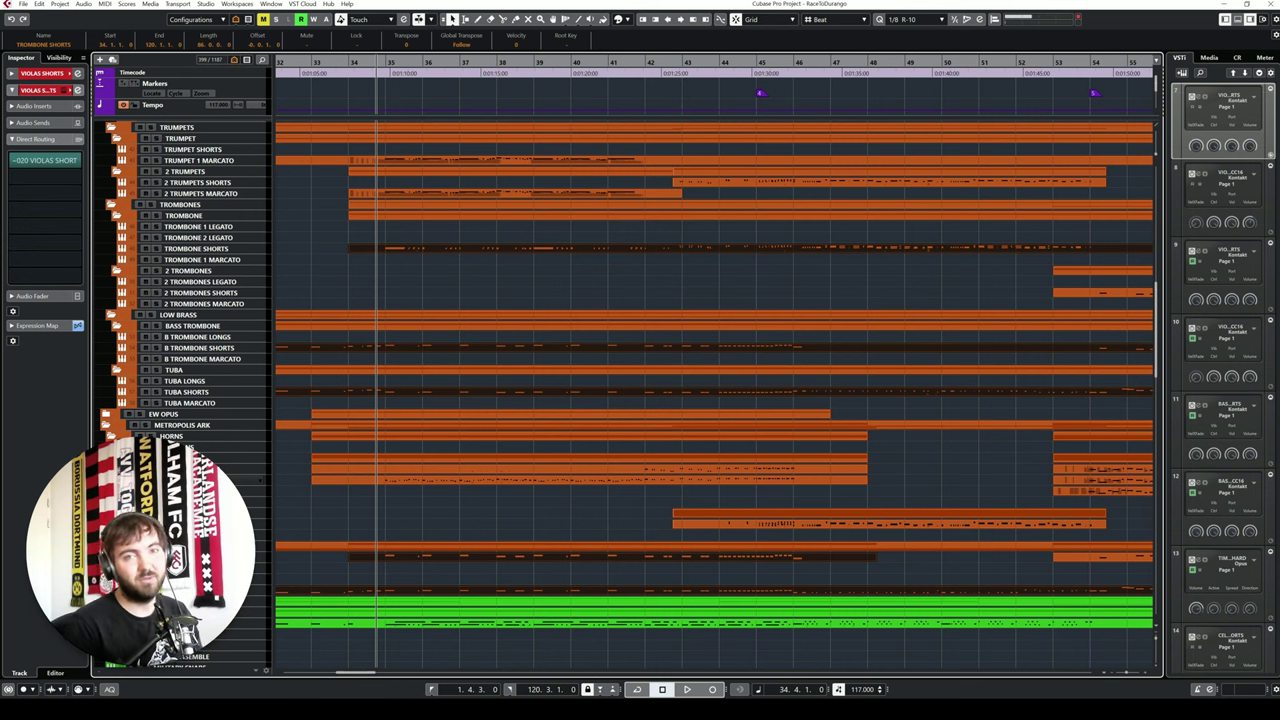
Step: Open the TROMBONE SHORTS part in the Key Editor
{"action": "double_click", "coordinate": [965, 246]}
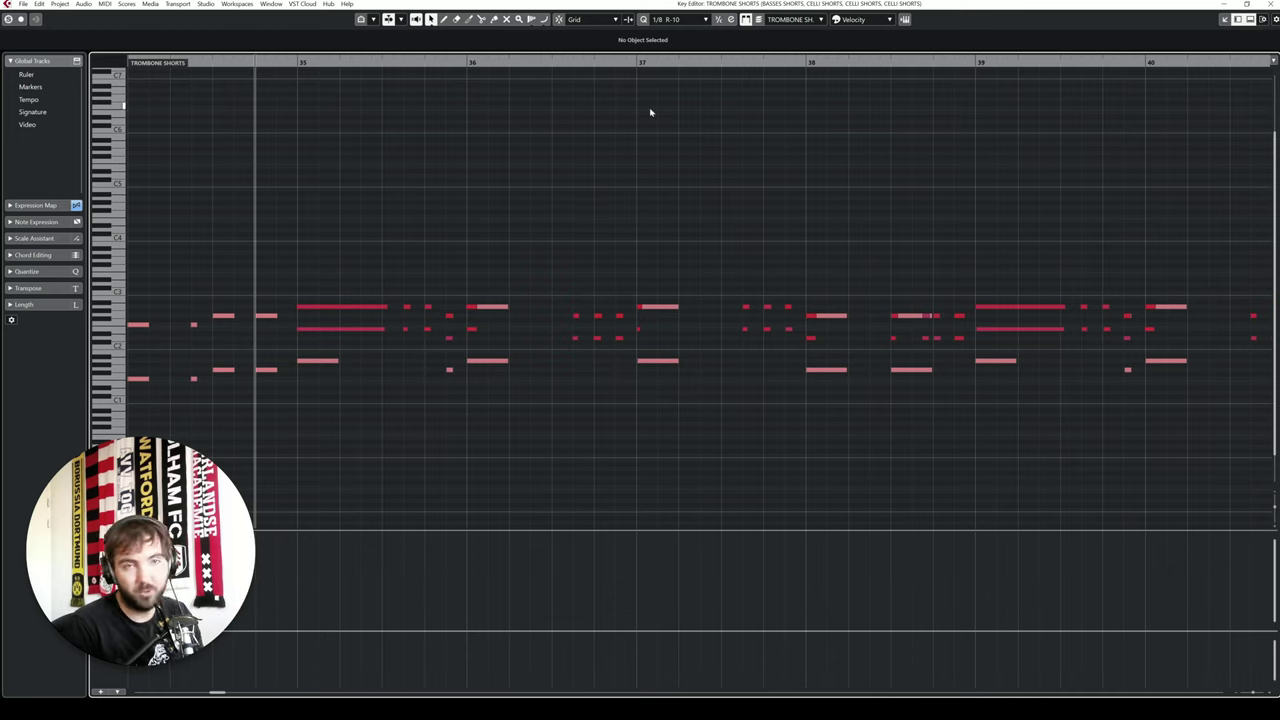
Step: Play the trombone shorts, then open the trombone, basses and celli shorts near bar 100
{"action": "key", "text": "space"}
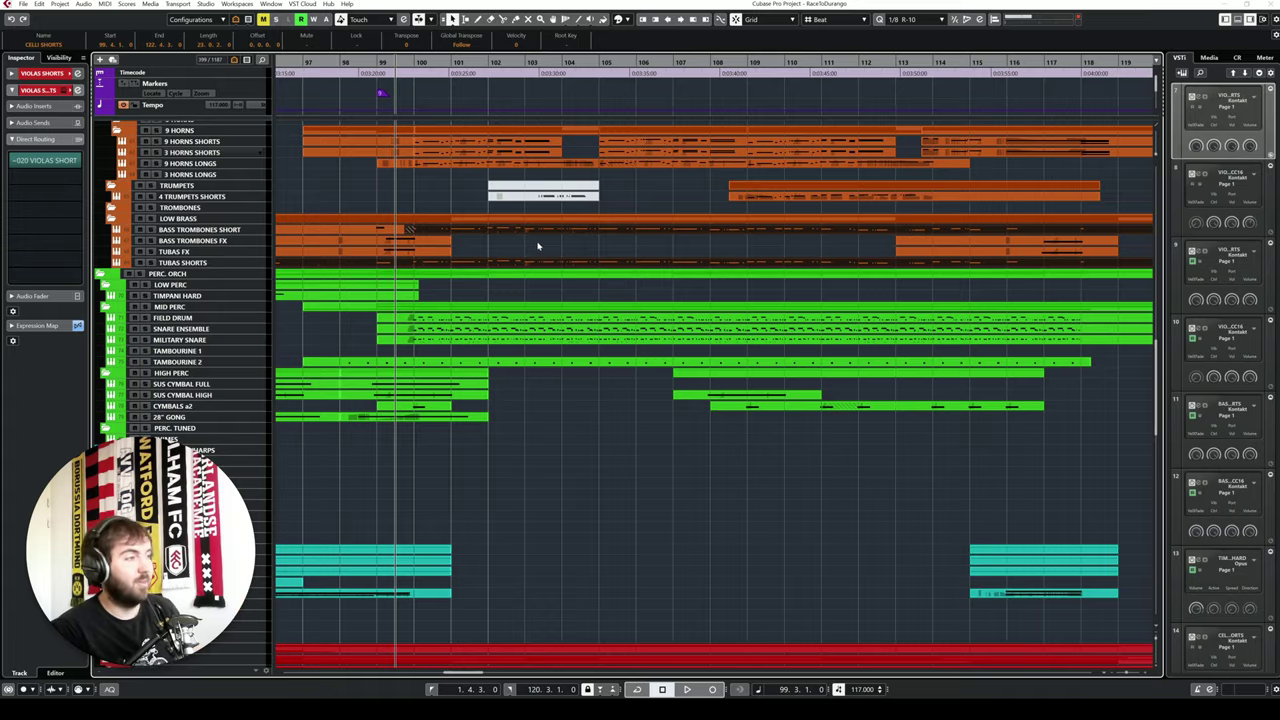
{"action": "key", "text": "Return"}
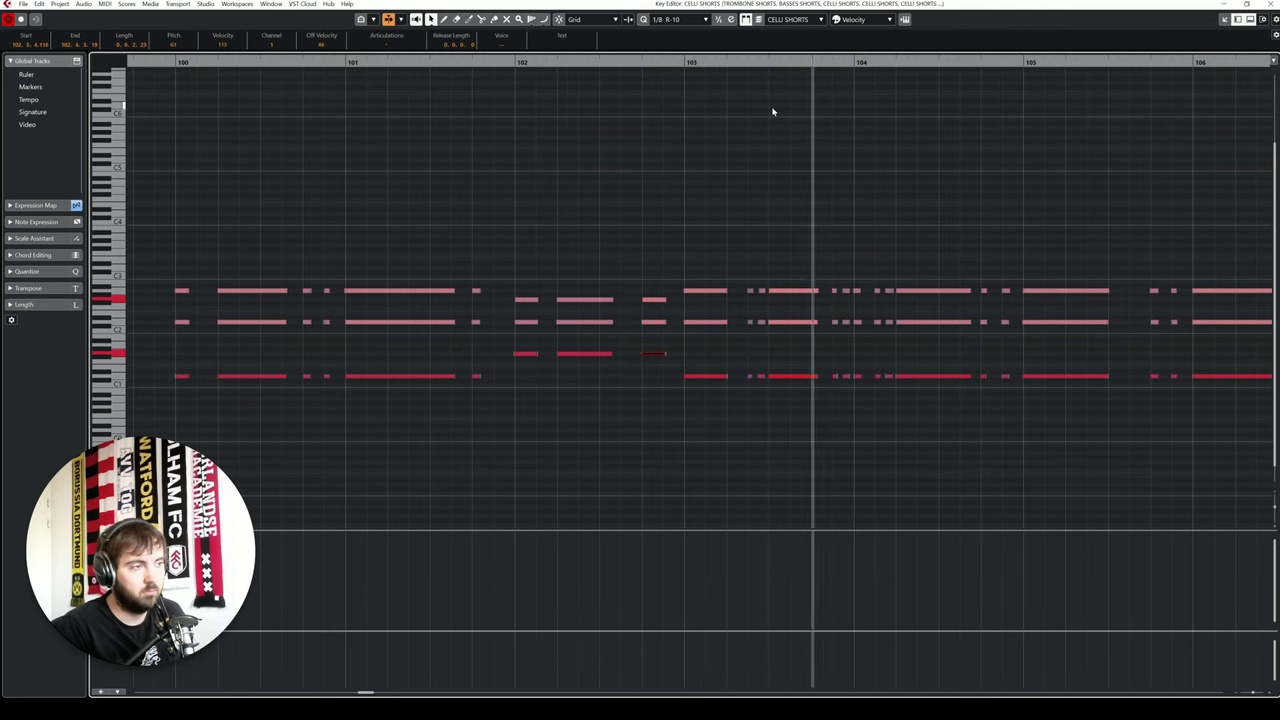
Step: Stop, play the woodwinds from bar 55, then select and deselect several woodwind parts
{"action": "key", "text": "space"}
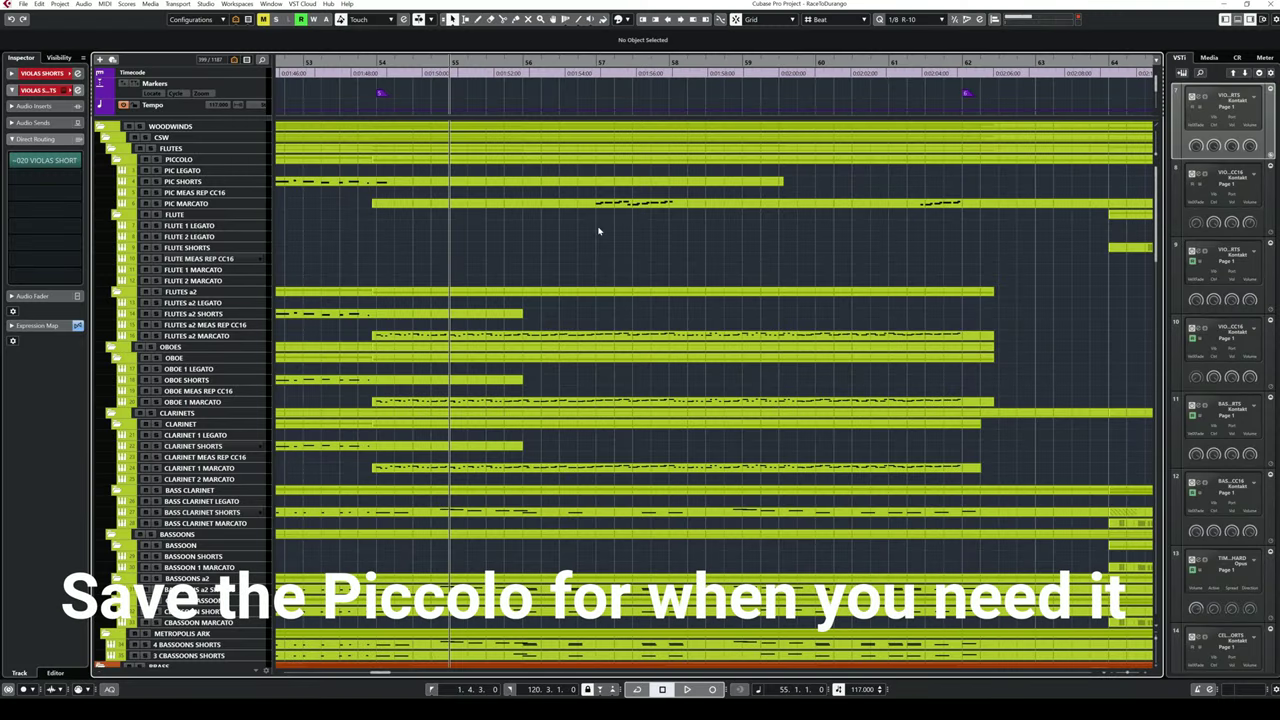
{"action": "key", "text": "space"}
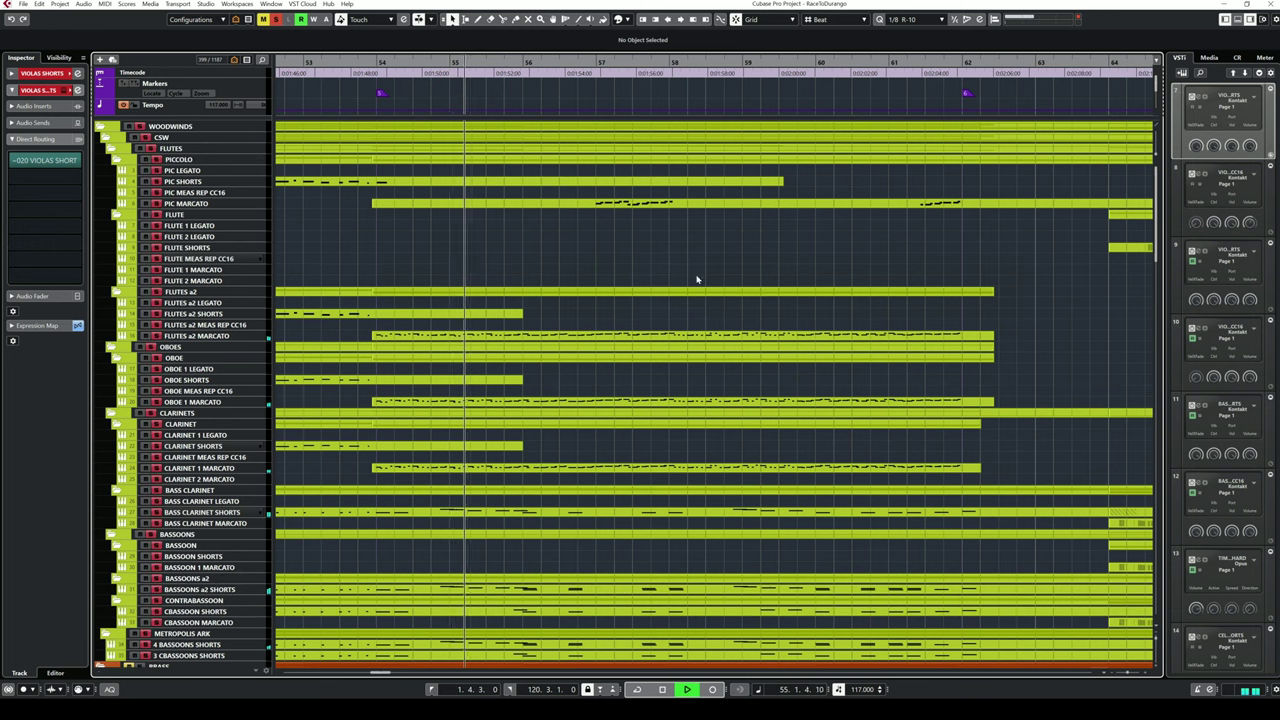
{"action": "left_click_drag", "start_coordinate": [760, 234], "coordinate": [500, 163]}
{"action": "left_click", "coordinate": [845, 255]}
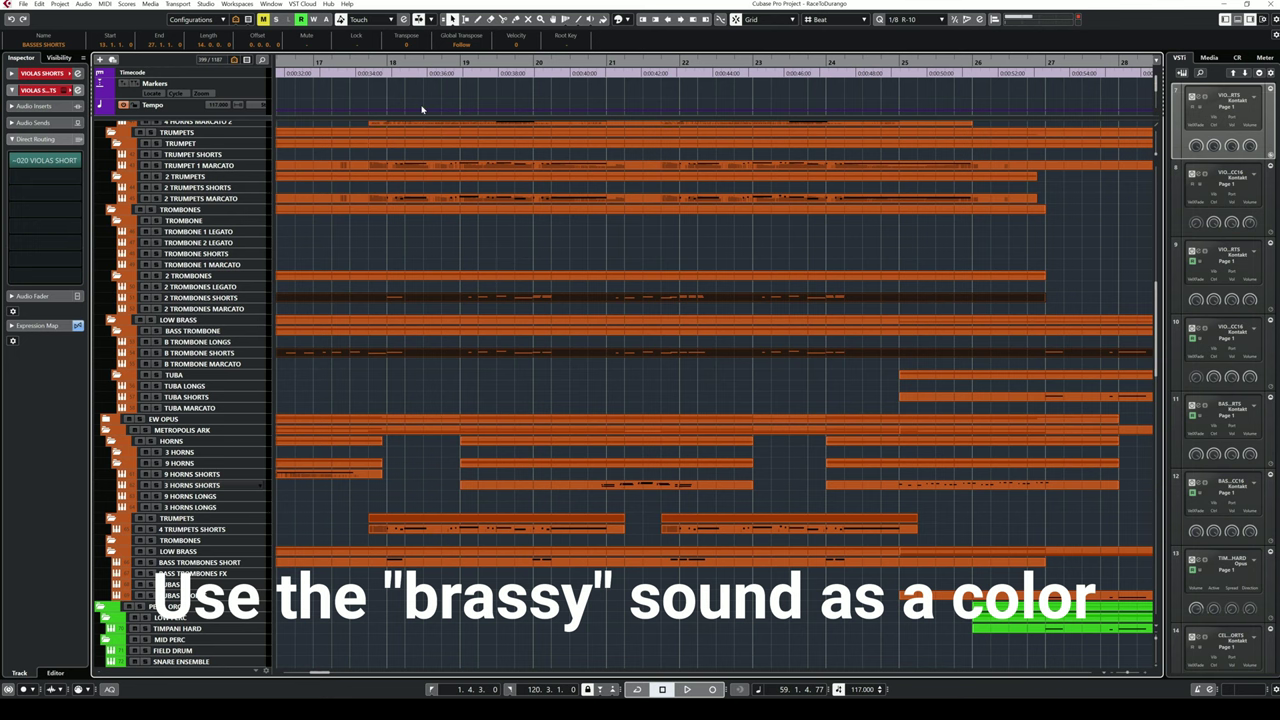
Step: Open the BASSES SHORTS part and play it from bar 18 with the editor following playback
{"action": "double_click", "coordinate": [474, 298]}
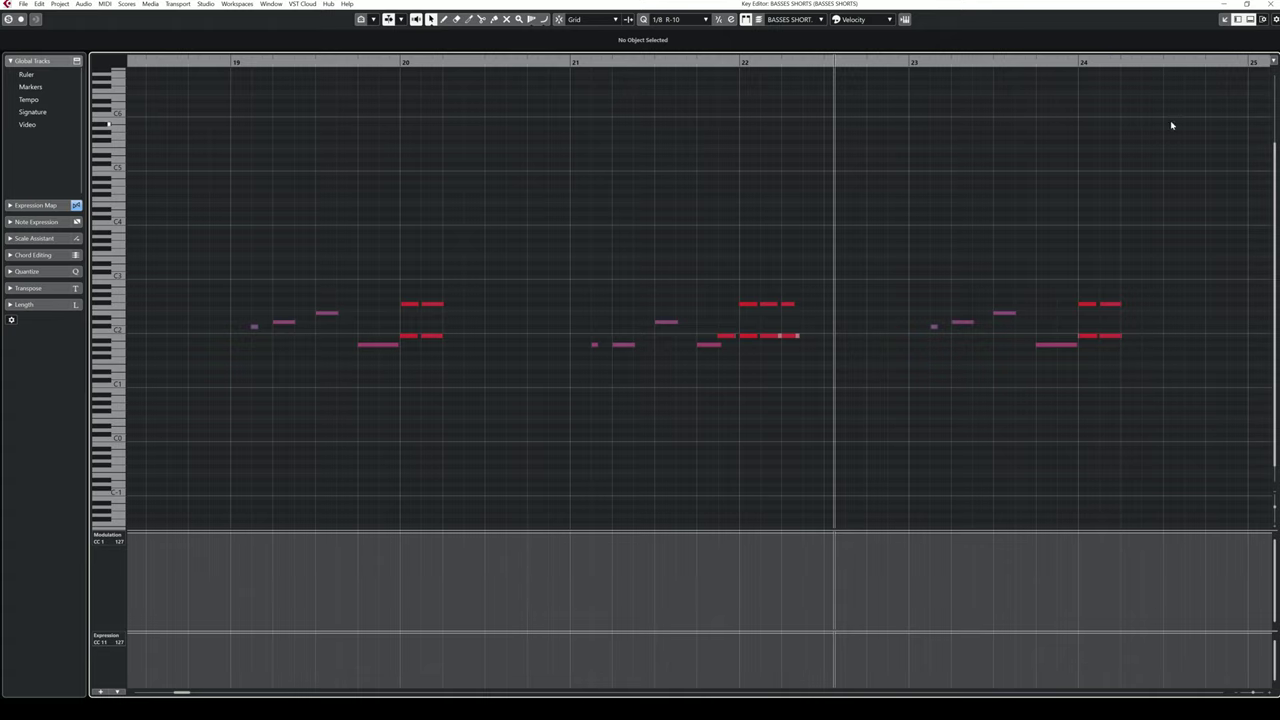
{"action": "key", "text": "space"}
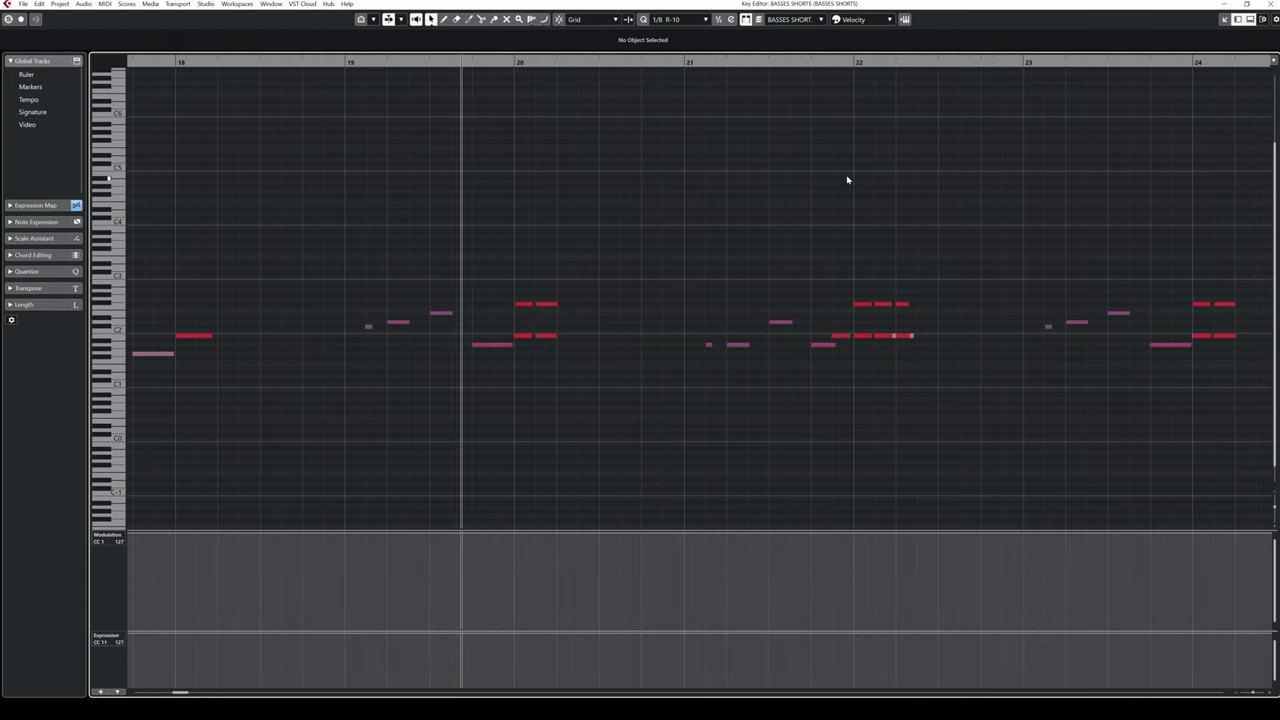
{"action": "key", "text": "f"}
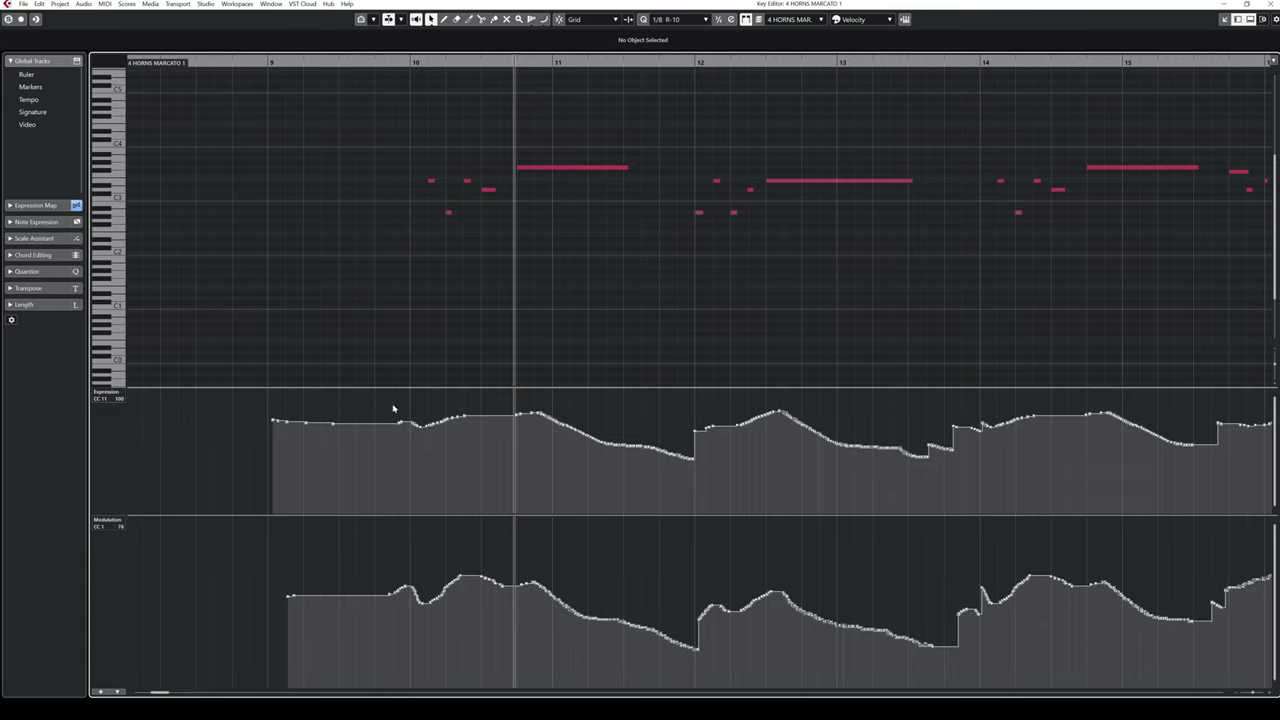
Step: Marquee-select points on the horns' Expression curve in the Key Editor
{"action": "left_click_drag", "start_coordinate": [385, 400], "coordinate": [627, 501]}
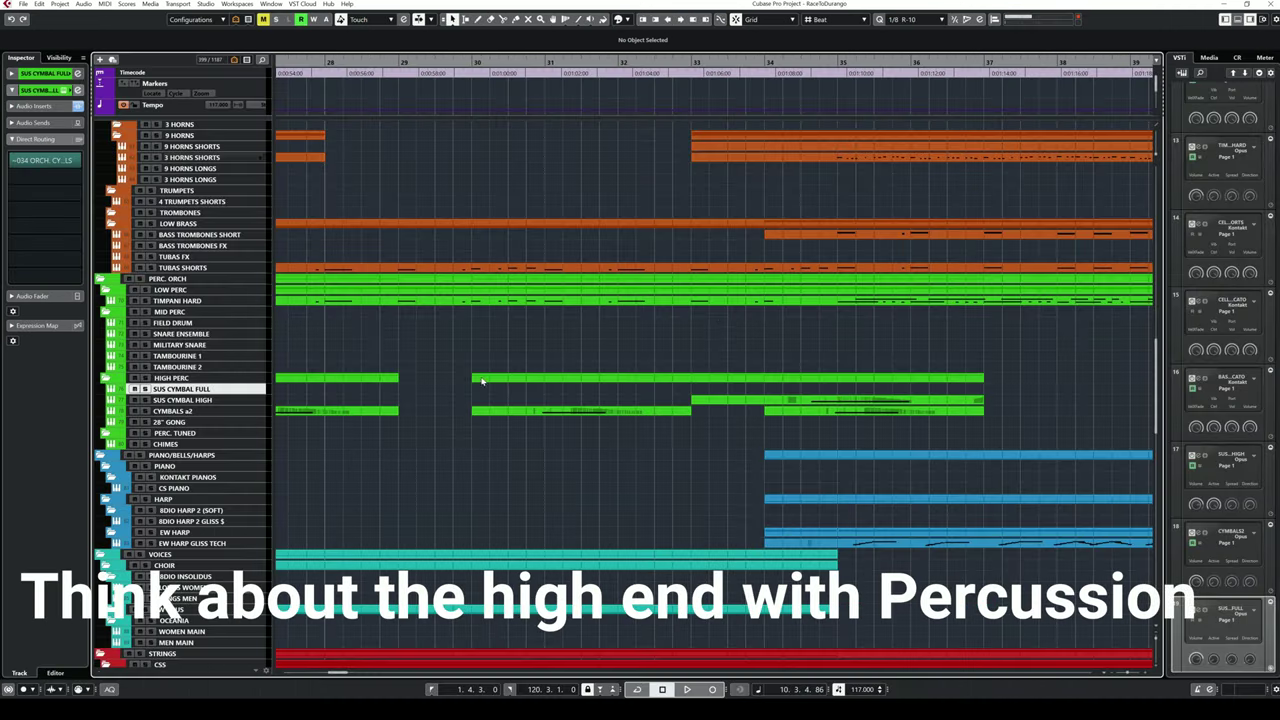
Step: Select the SUS CYMBAL HIGH track and play the arrangement from bar 98
{"action": "key", "text": "Down"}
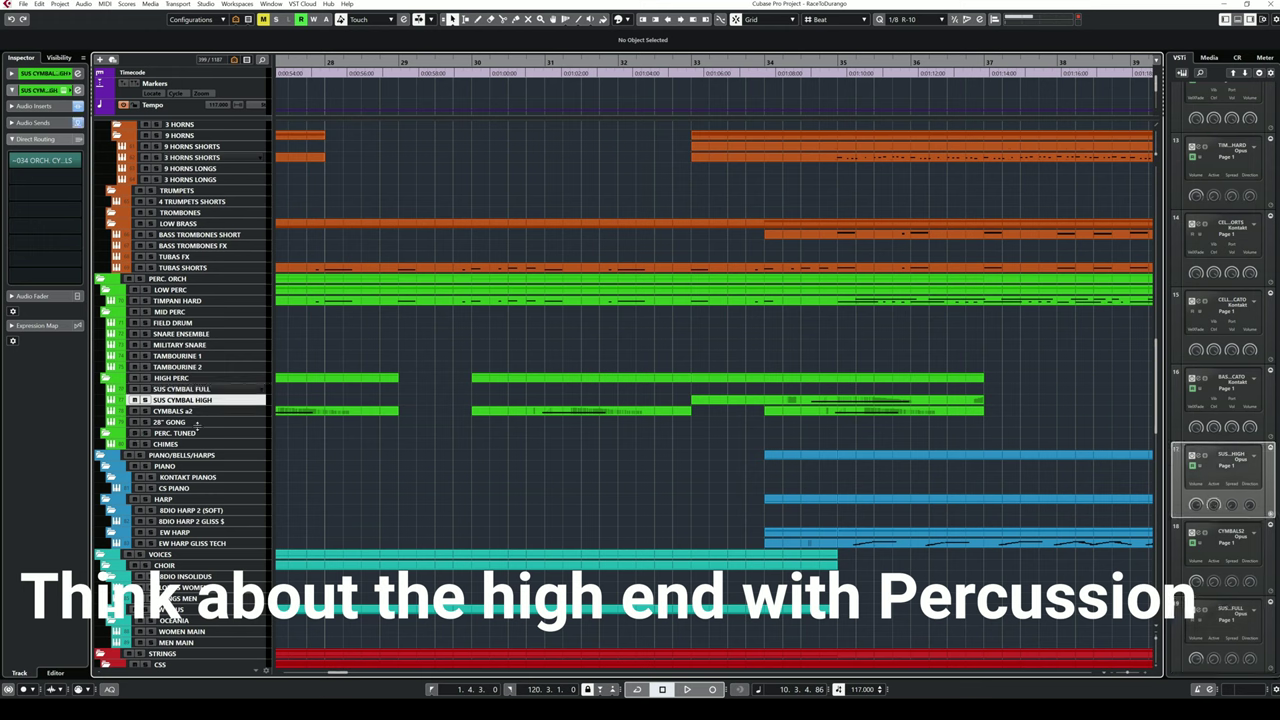
{"action": "scroll", "coordinate": [502, 363], "scroll_direction": "right", "scroll_amount": 15}
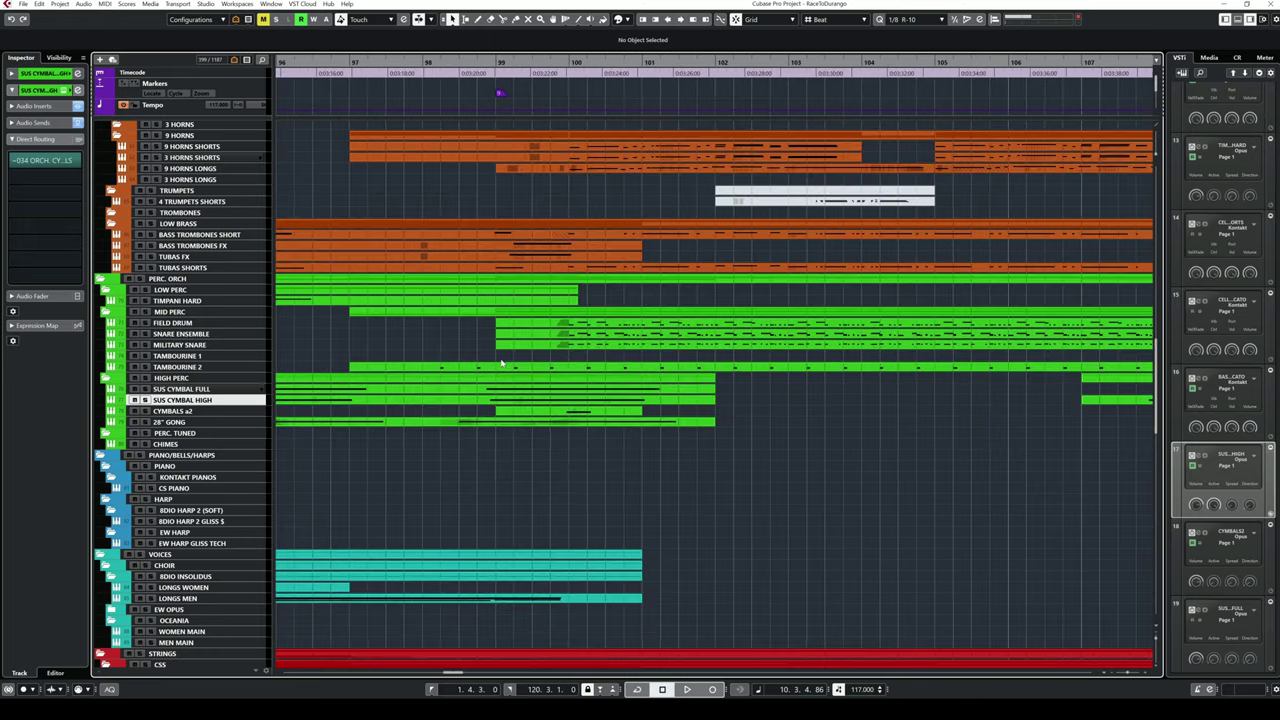
{"action": "left_click", "coordinate": [428, 62]}
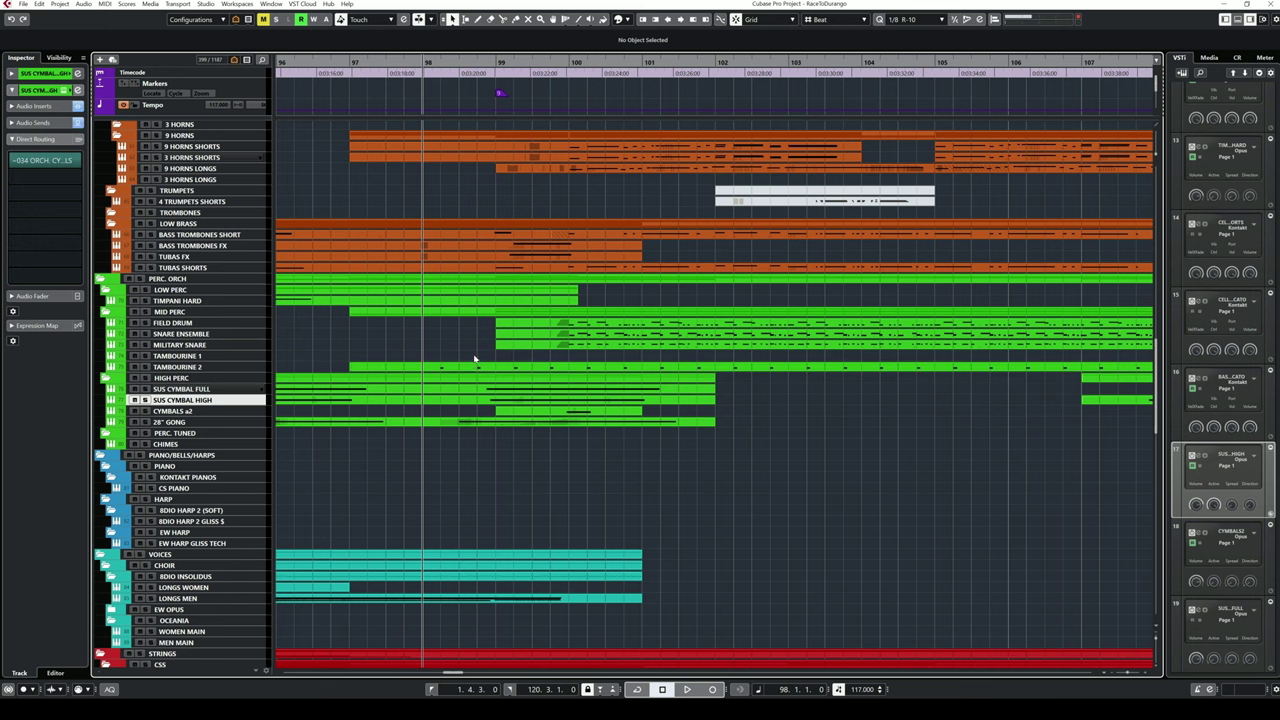
{"action": "key", "text": "space"}
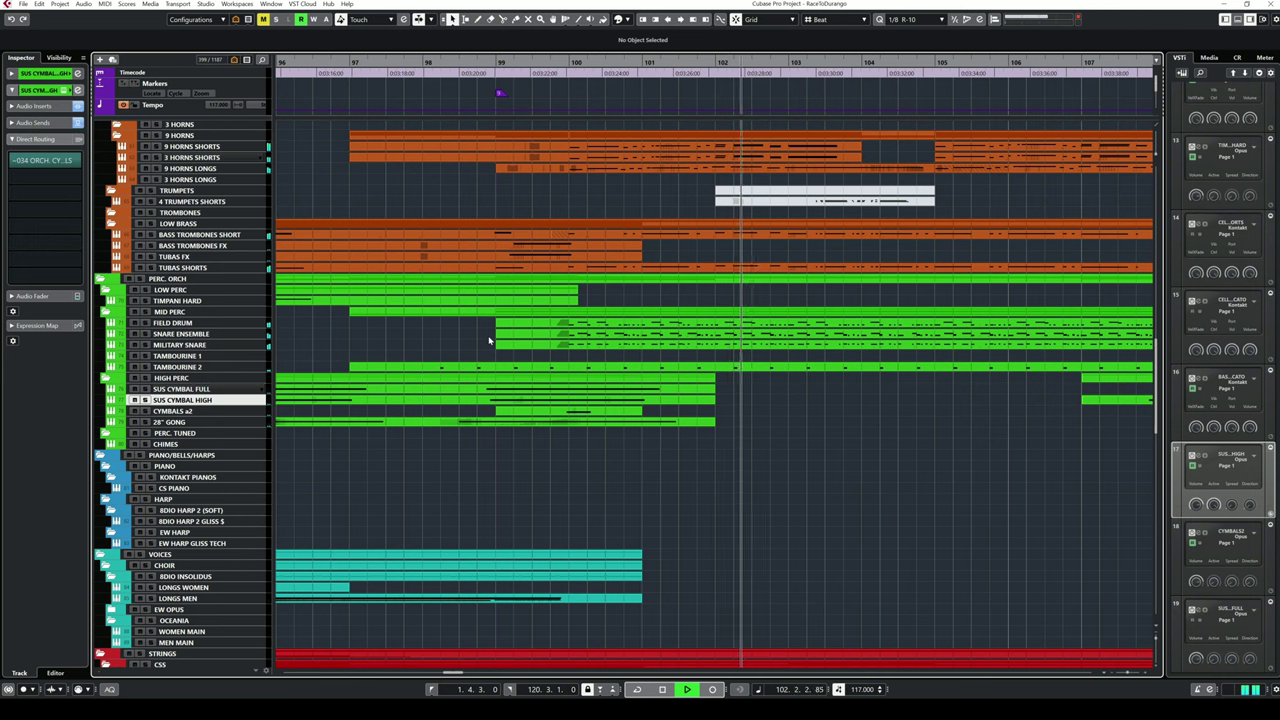
Step: Stop playback and bring the MixConsole channels into view
{"action": "key", "text": "space"}
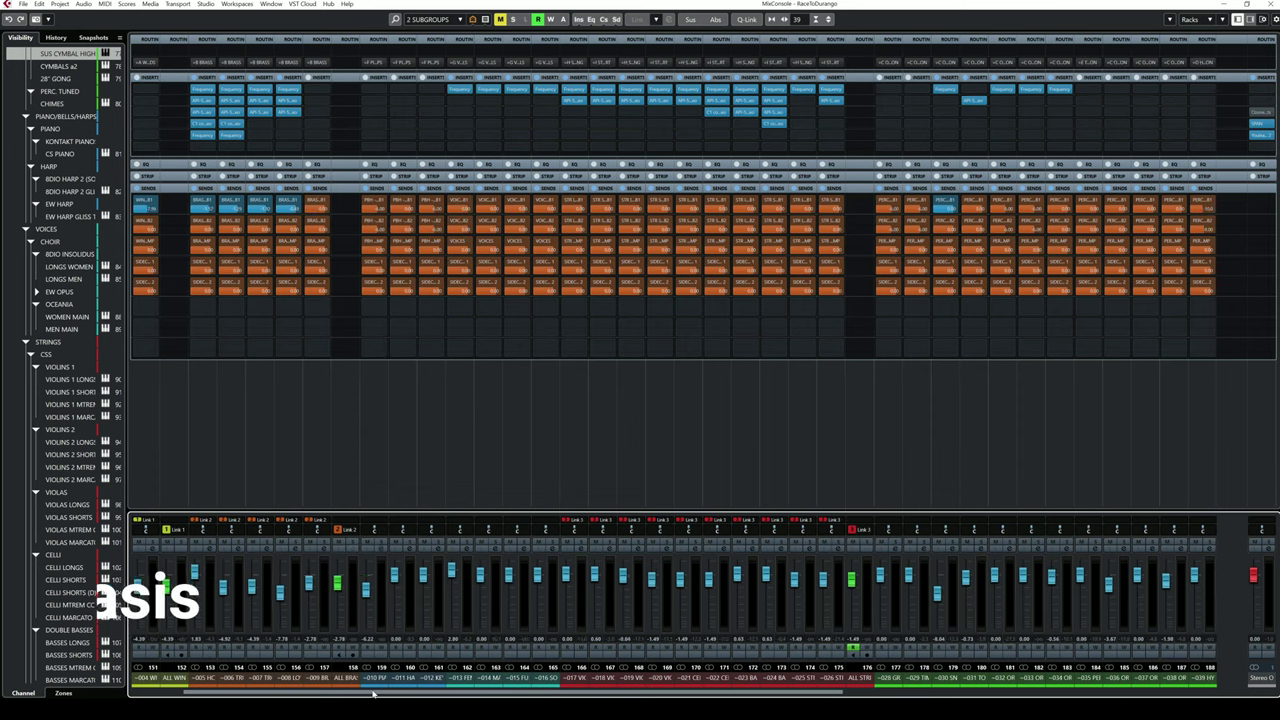
{"action": "left_click_drag", "start_coordinate": [372, 692], "coordinate": [492, 692]}
{"action": "left_click", "coordinate": [545, 678]}
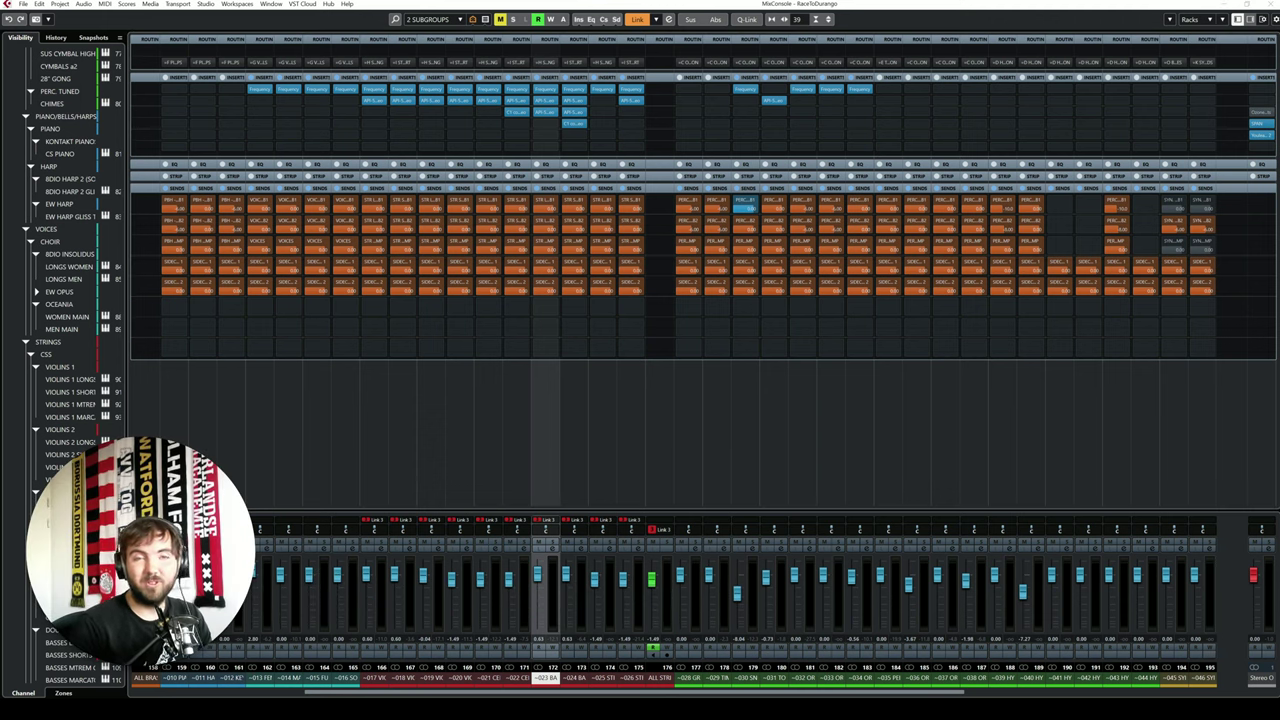
{"action": "scroll", "coordinate": [243, 387], "scroll_direction": "left", "scroll_amount": 5}
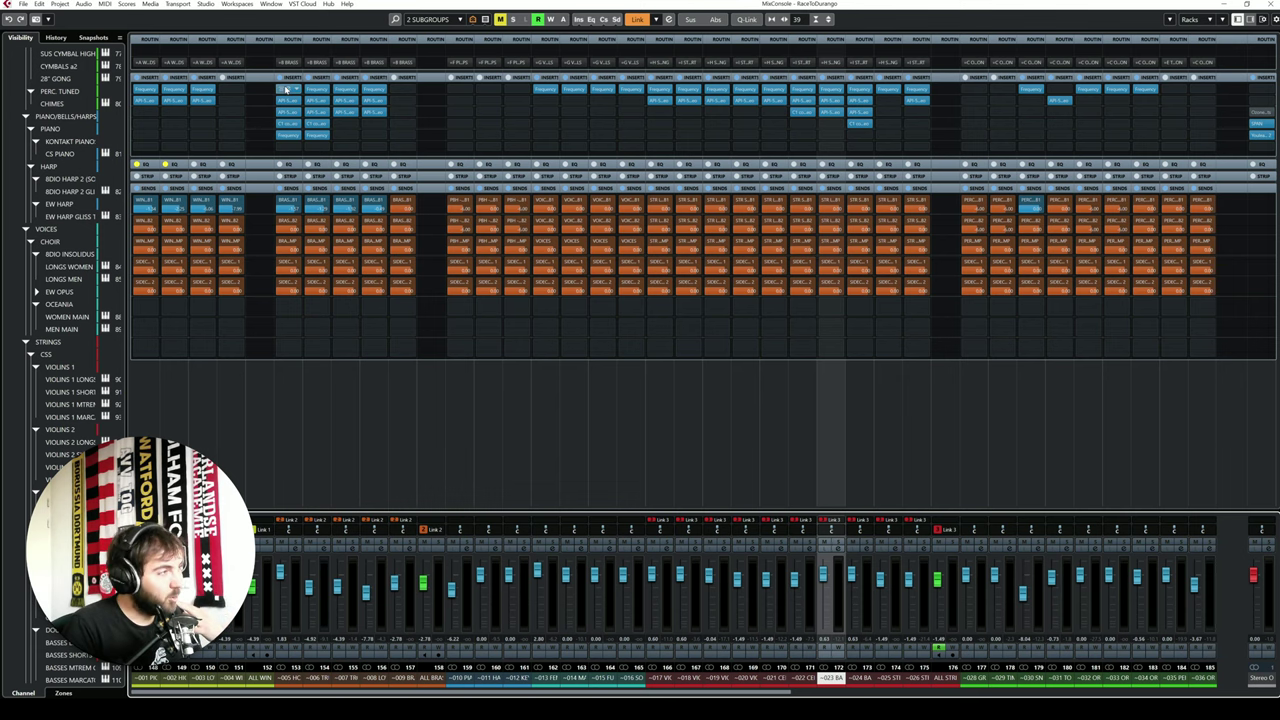
Step: Inspect the HORNS channel's Frequency EQ, then switch to the 3 ALL FX channel configuration
{"action": "left_click", "coordinate": [287, 90]}
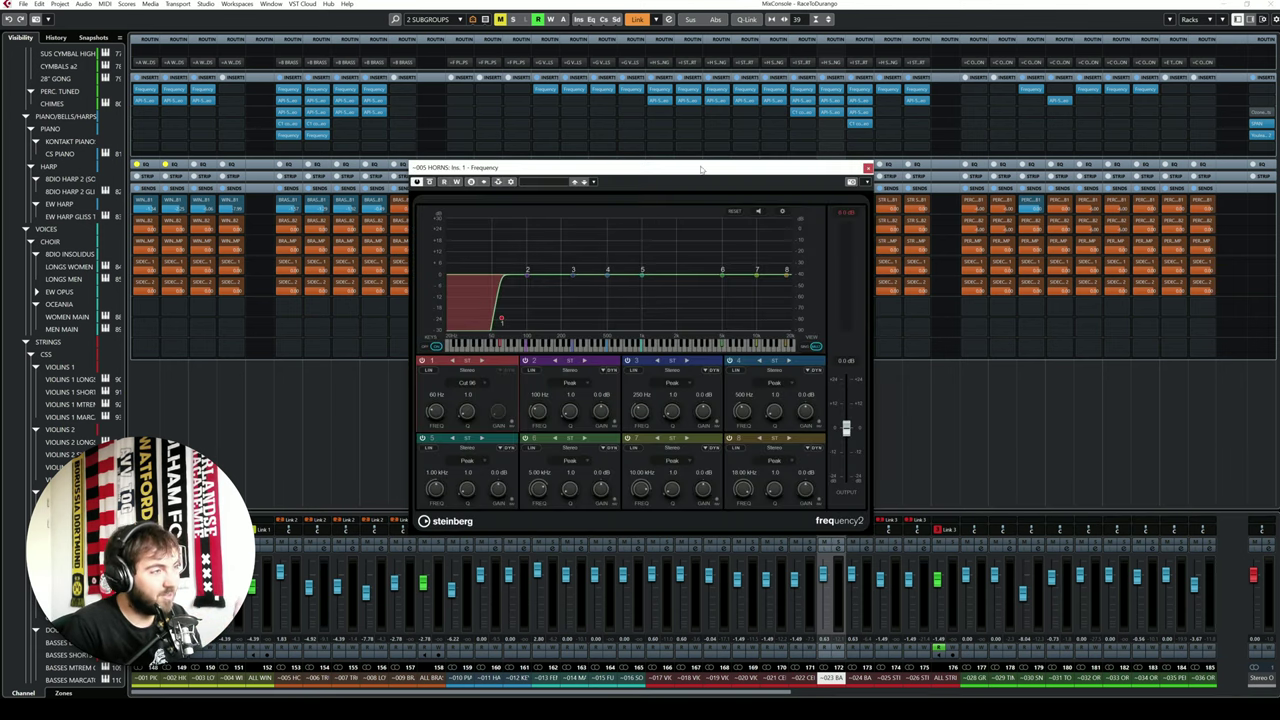
{"action": "left_click_drag", "start_coordinate": [701, 169], "coordinate": [783, 160]}
{"action": "left_click", "coordinate": [946, 161]}
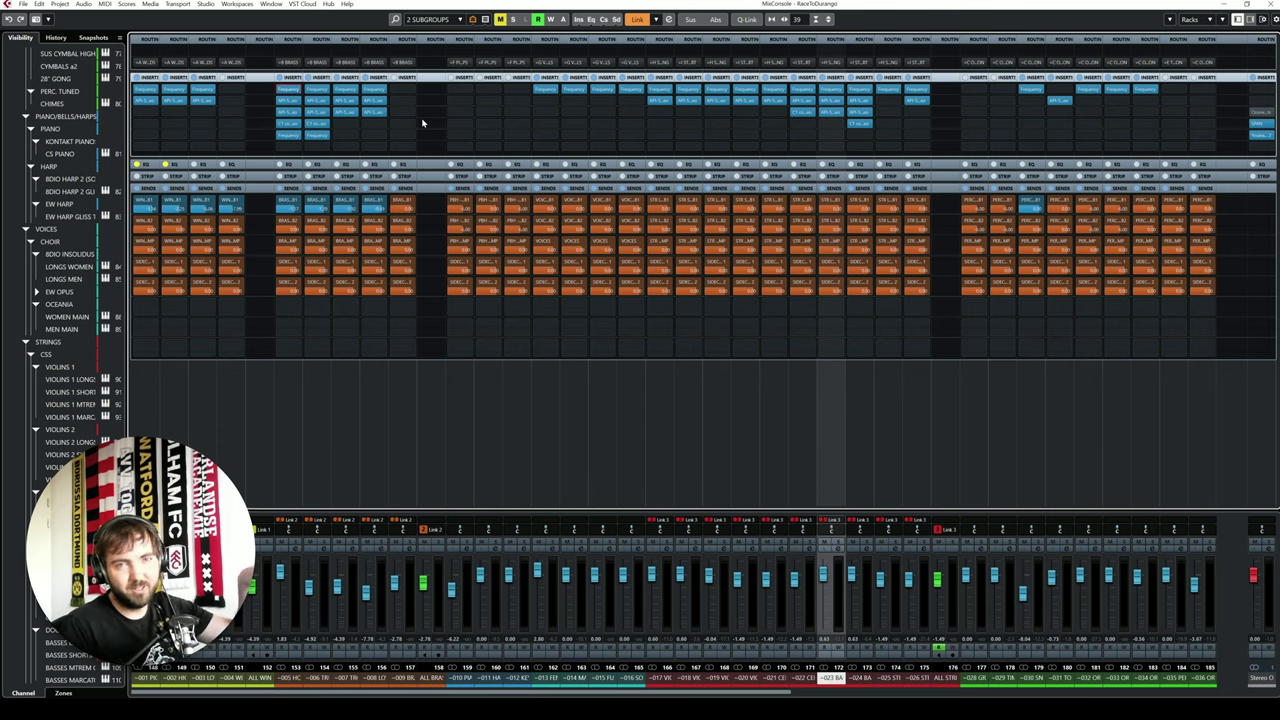
{"action": "key", "text": "3"}
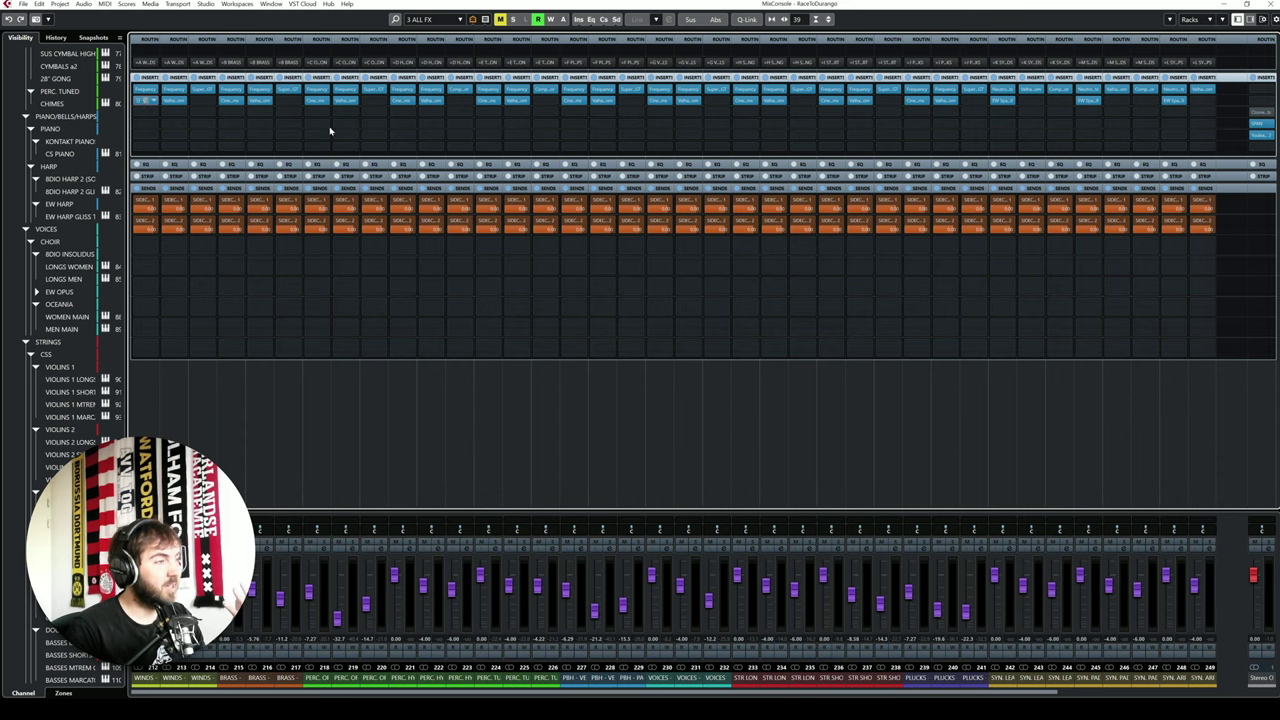
Step: Inspect the winds channel's Cinematic Rooms and ValhallaRoom reverb inserts
{"action": "left_click", "coordinate": [318, 100]}
{"action": "left_click_drag", "start_coordinate": [629, 155], "coordinate": [735, 160]}
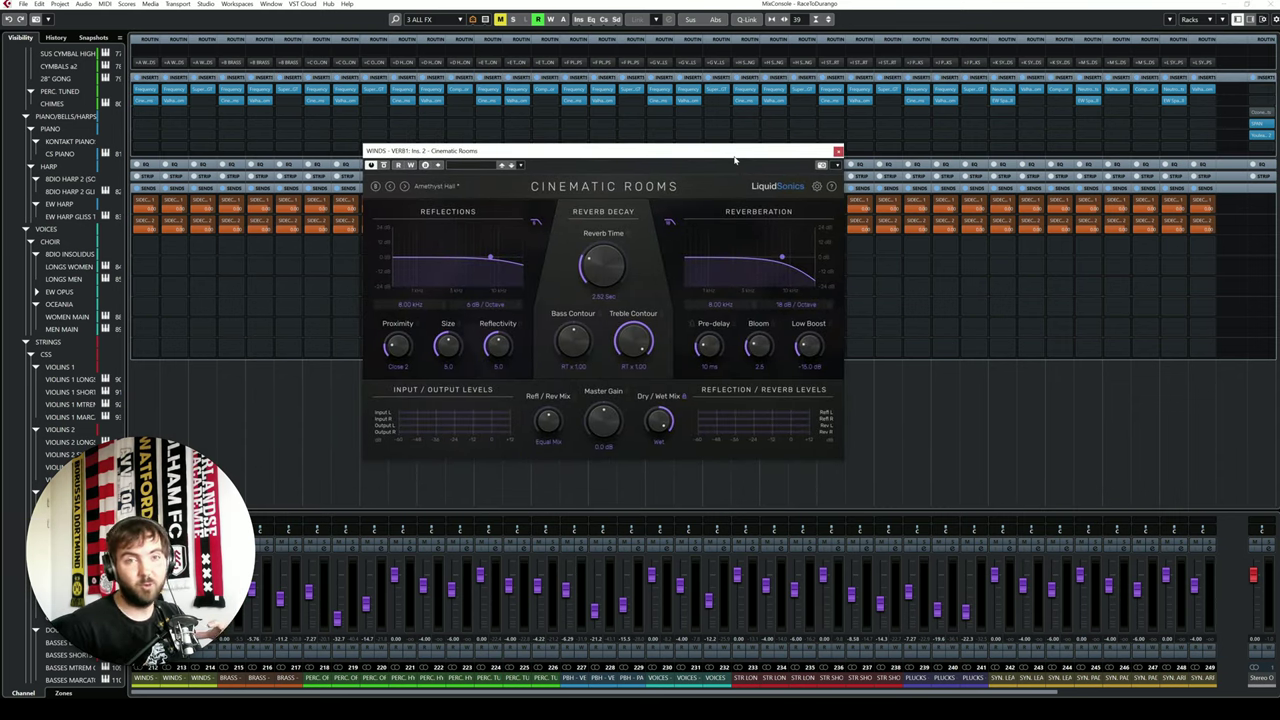
{"action": "left_click", "coordinate": [838, 151]}
{"action": "left_click", "coordinate": [174, 100]}
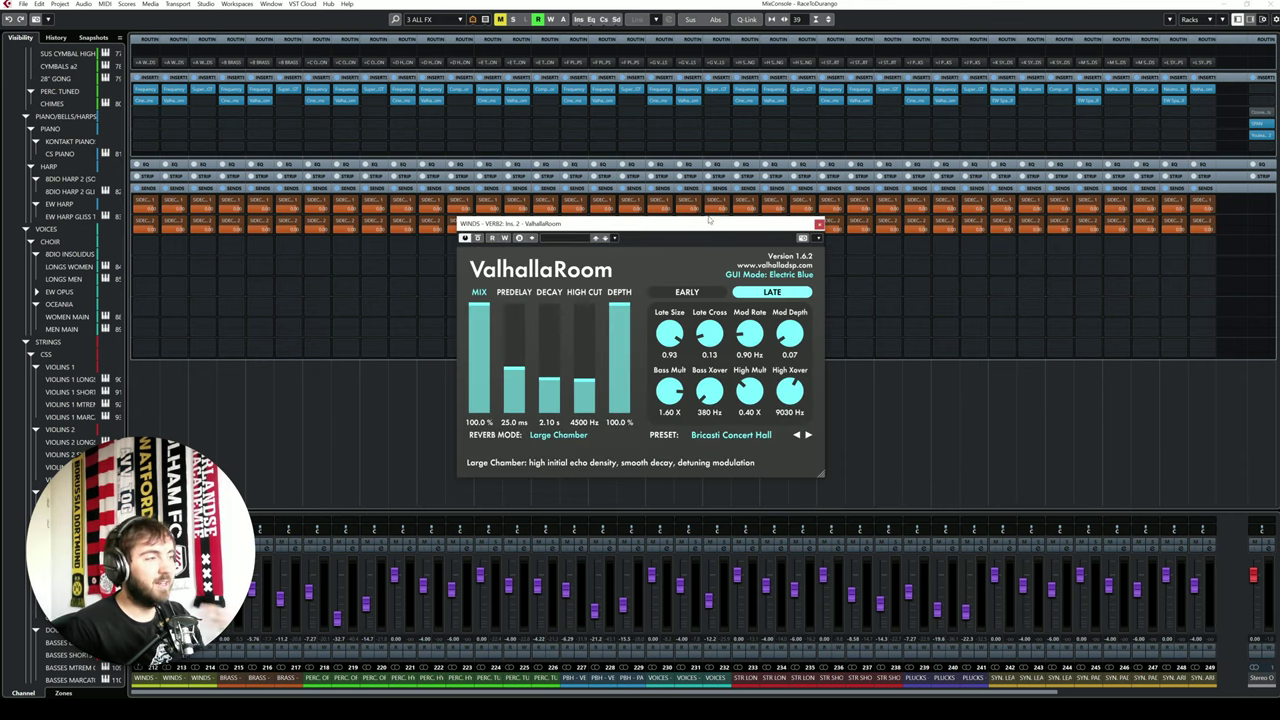
{"action": "left_click", "coordinate": [819, 224]}
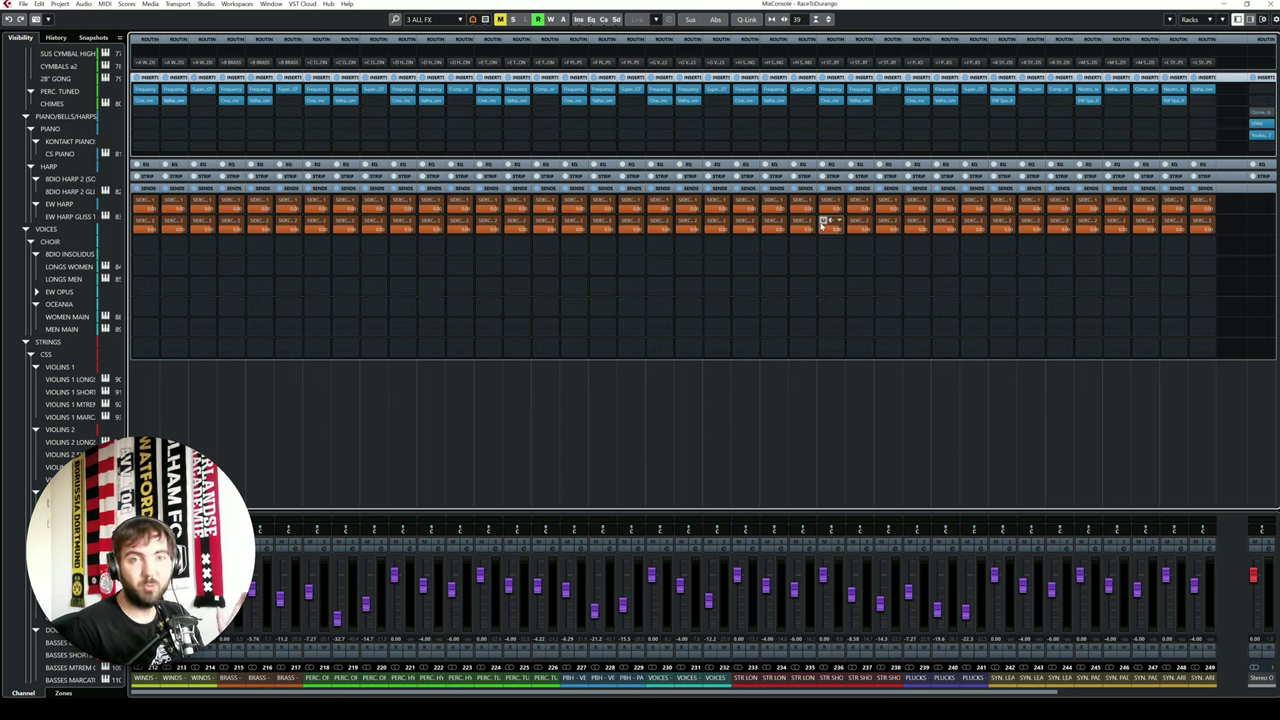
Step: Check the winds Supercharger GT compressor, then pick the 4 STEMS mixer configuration
{"action": "left_click", "coordinate": [202, 90]}
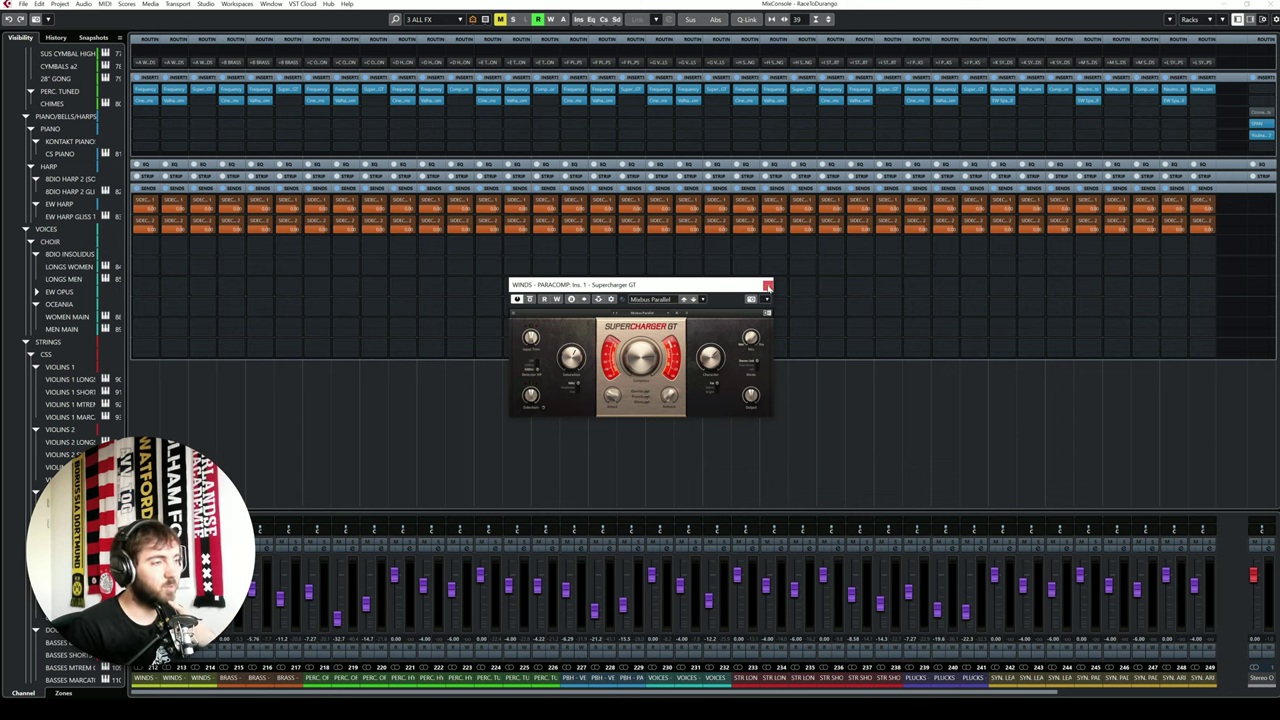
{"action": "left_click", "coordinate": [767, 286]}
{"action": "left_click", "coordinate": [443, 20]}
{"action": "left_click", "coordinate": [445, 55]}
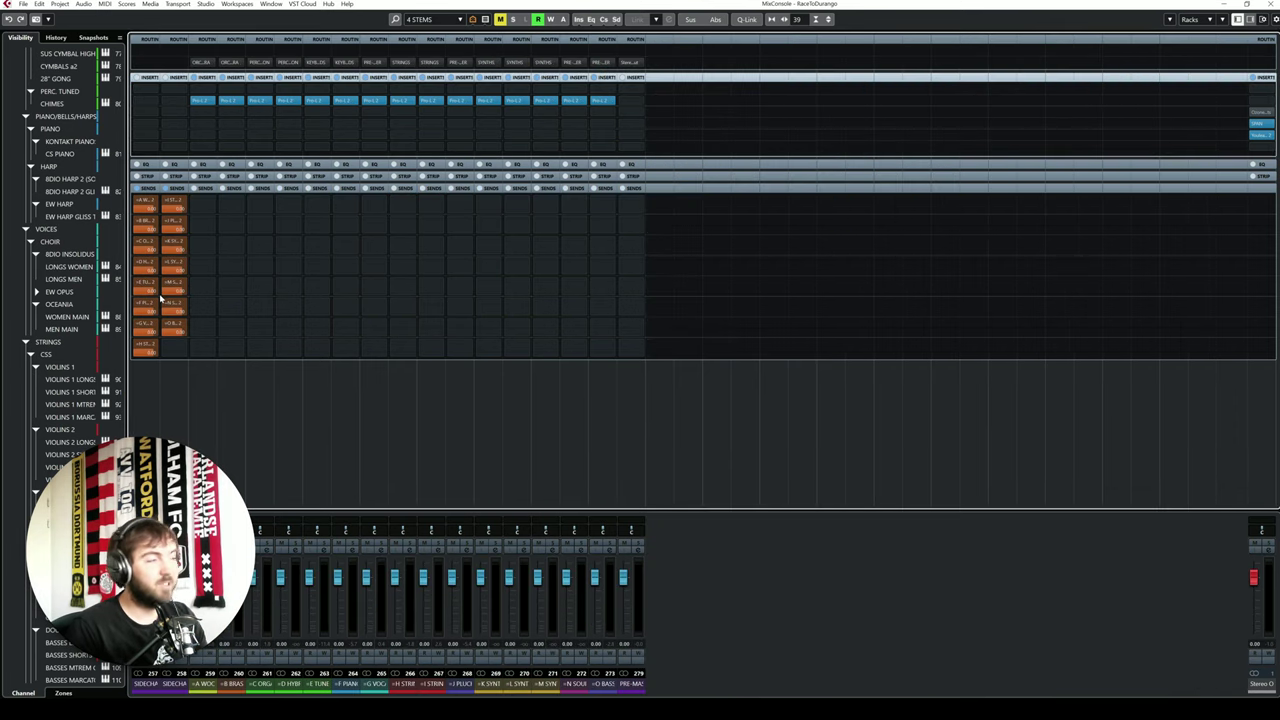
{"action": "left_click_drag", "start_coordinate": [160, 298], "coordinate": [320, 294]}
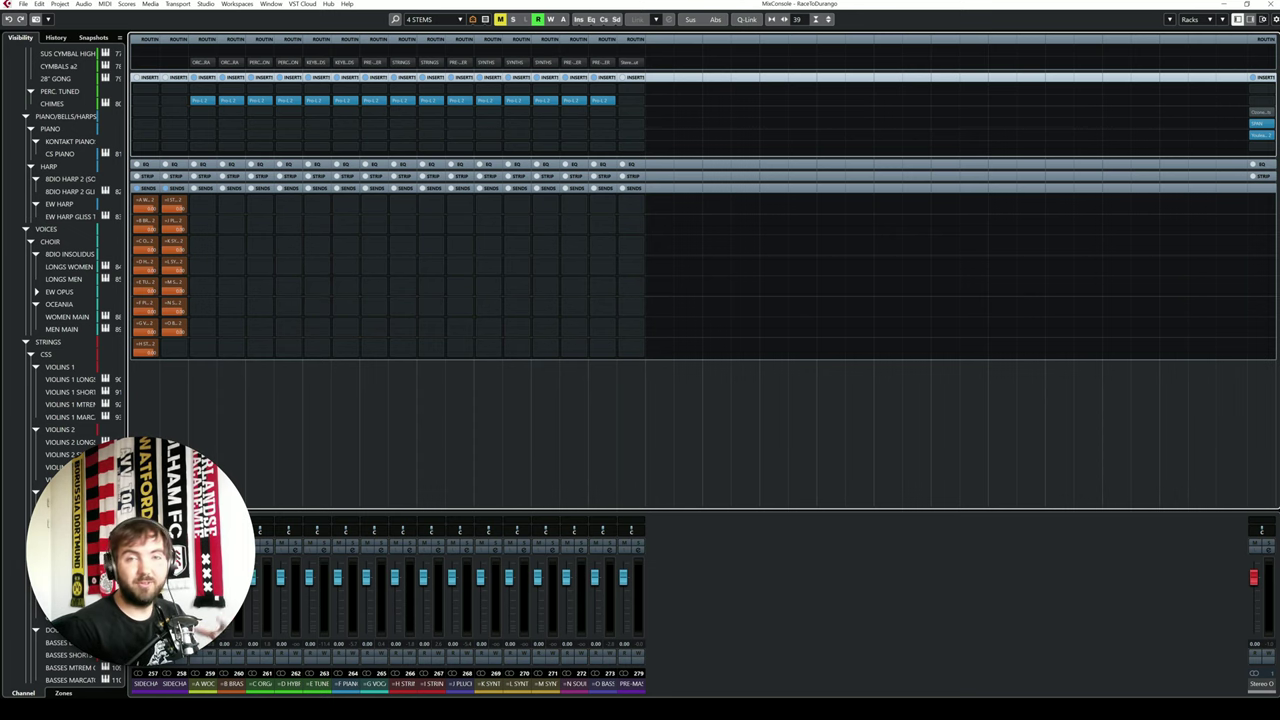